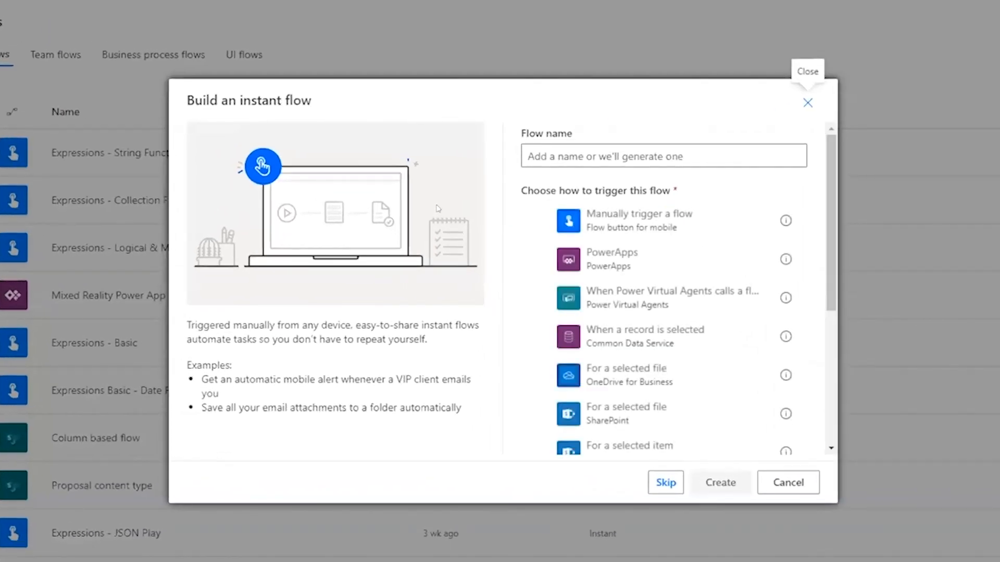
Create an instant flow with the "Manually trigger a flow" trigger and name it "Expressions Galore".
click(627, 228)
click(721, 483)
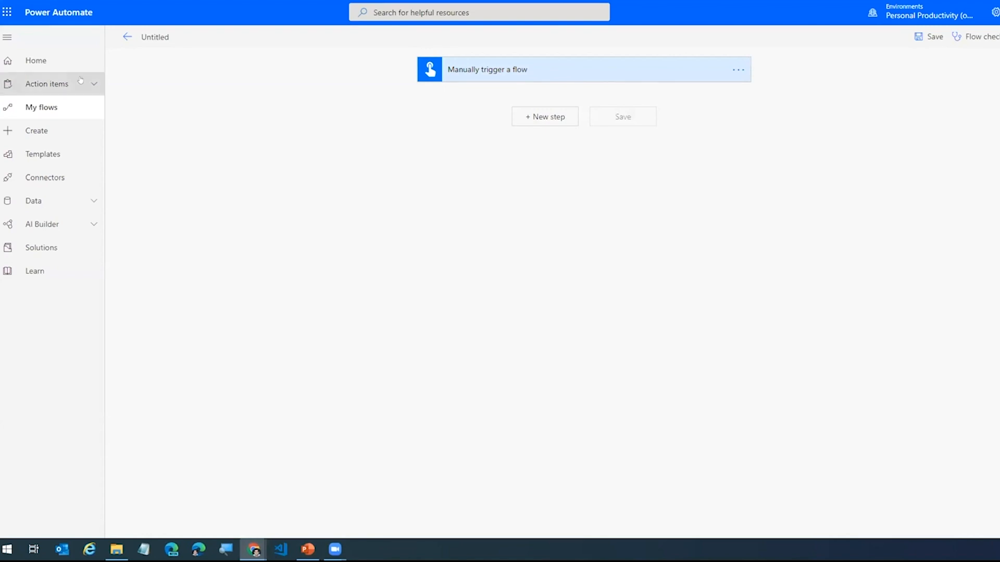
click(147, 37)
key(ctrl+a)
text(Expressions)
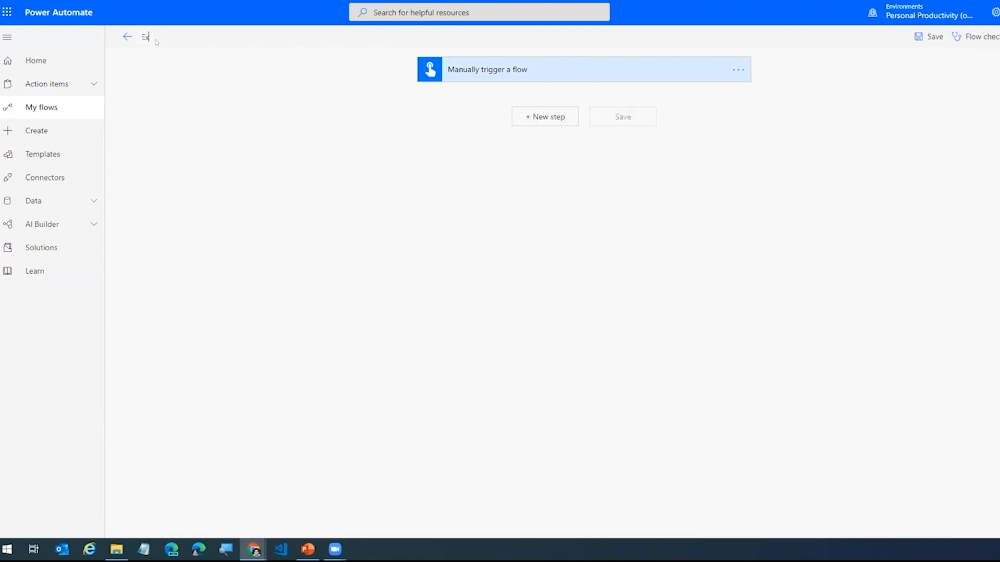
text( Galore)
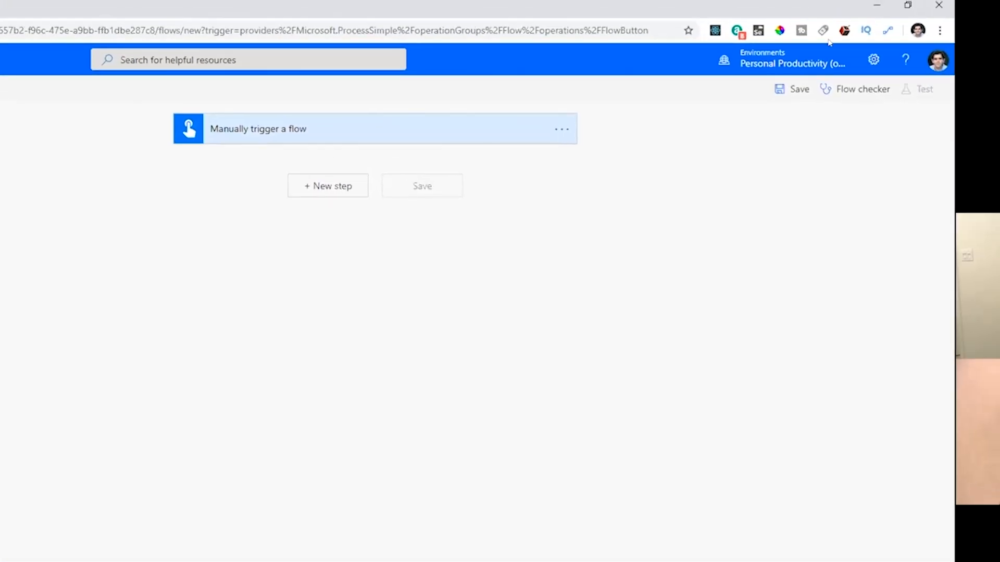
Check the Experimental Features option in the full Power Automate settings and leave them without saving.
click(873, 60)
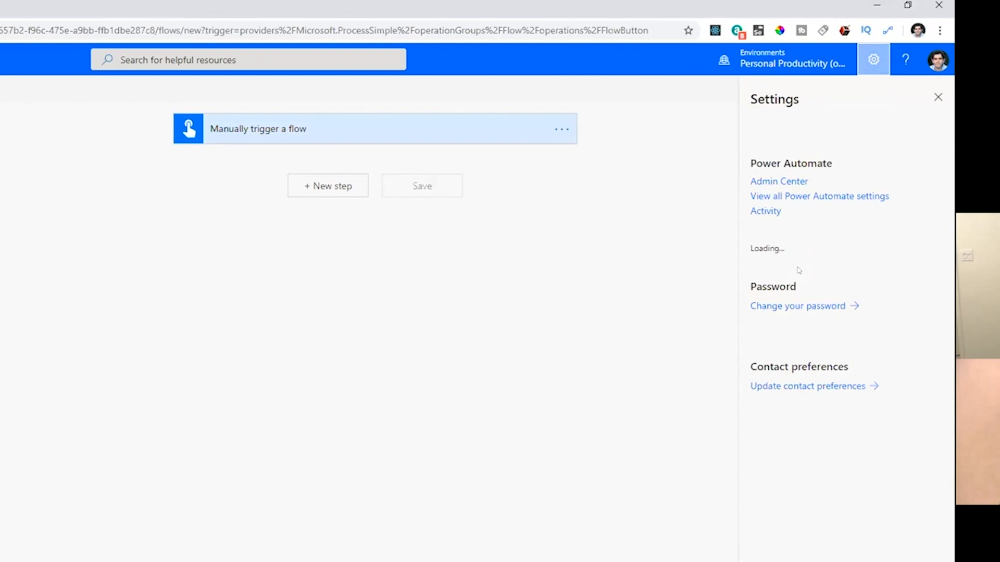
click(821, 196)
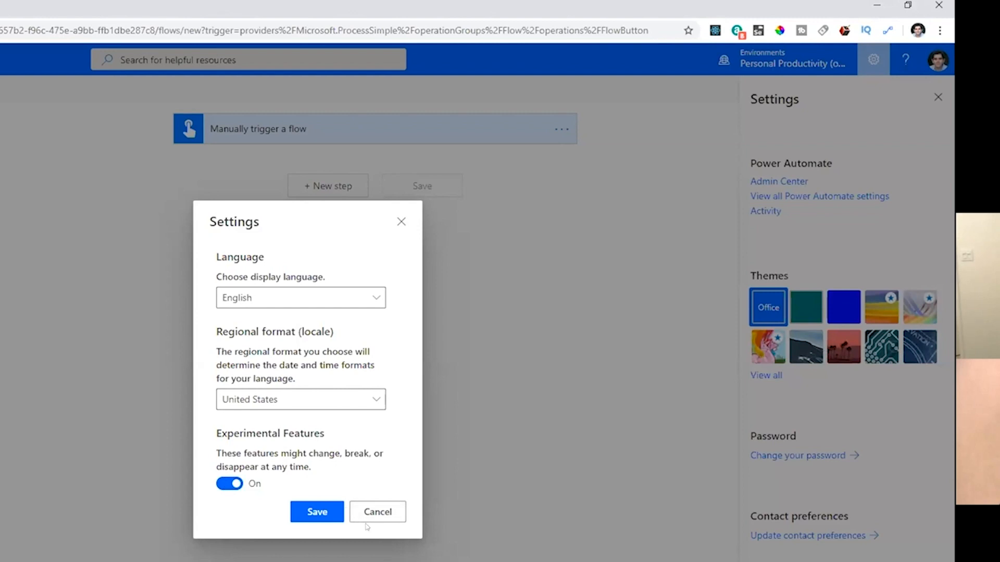
click(387, 508)
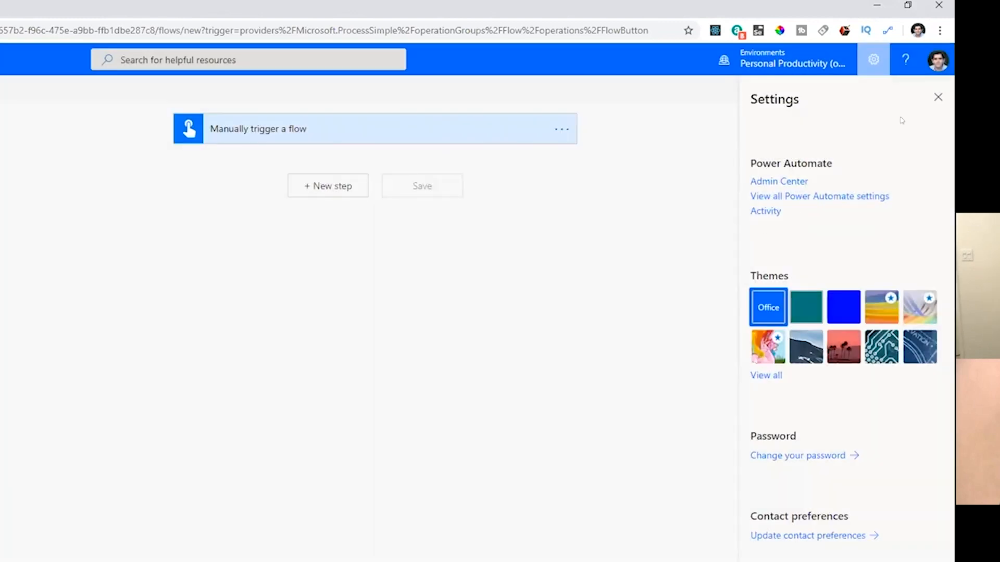
Add a Data Operation Compose action below the manual trigger.
click(302, 192)
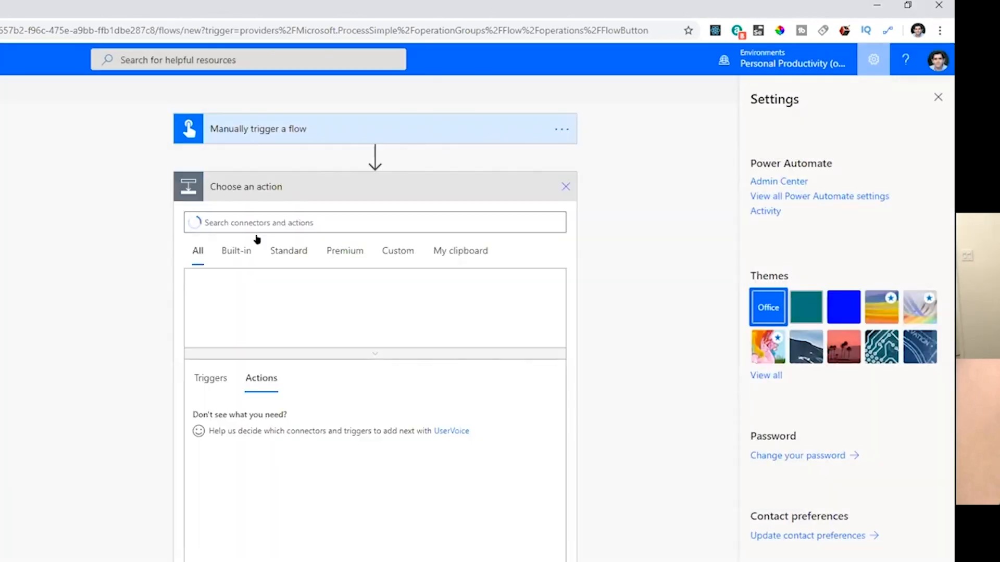
text(com)
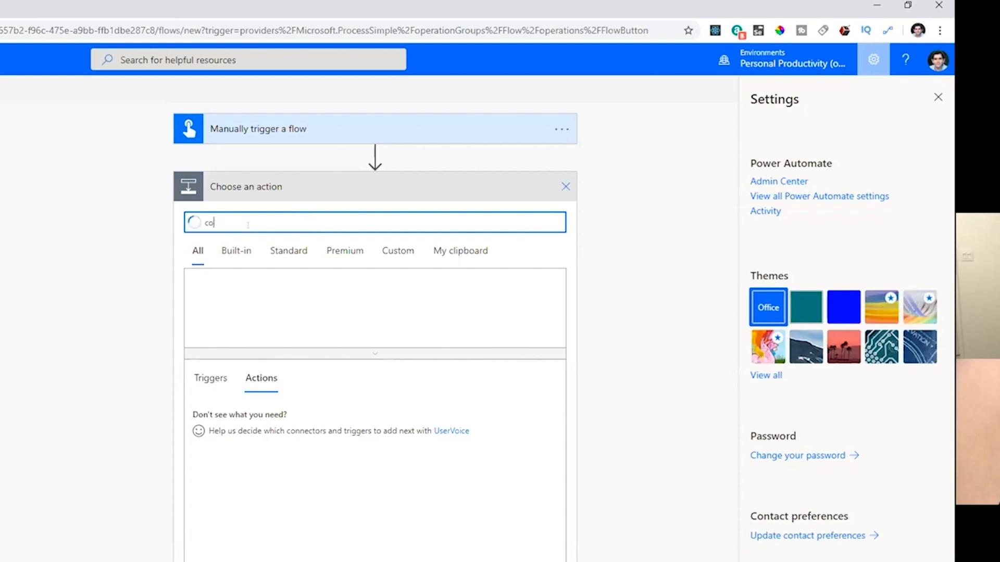
text(pose)
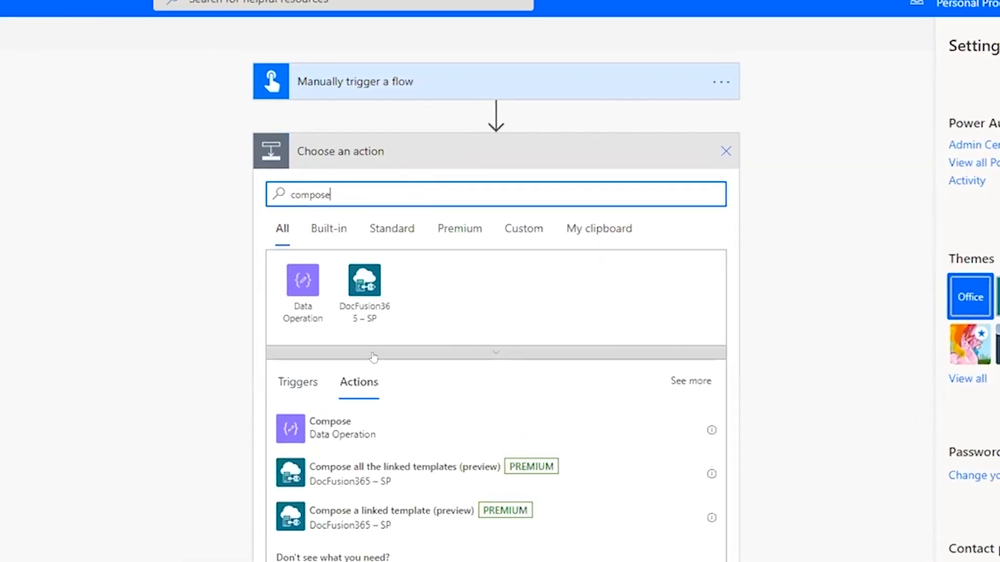
click(367, 435)
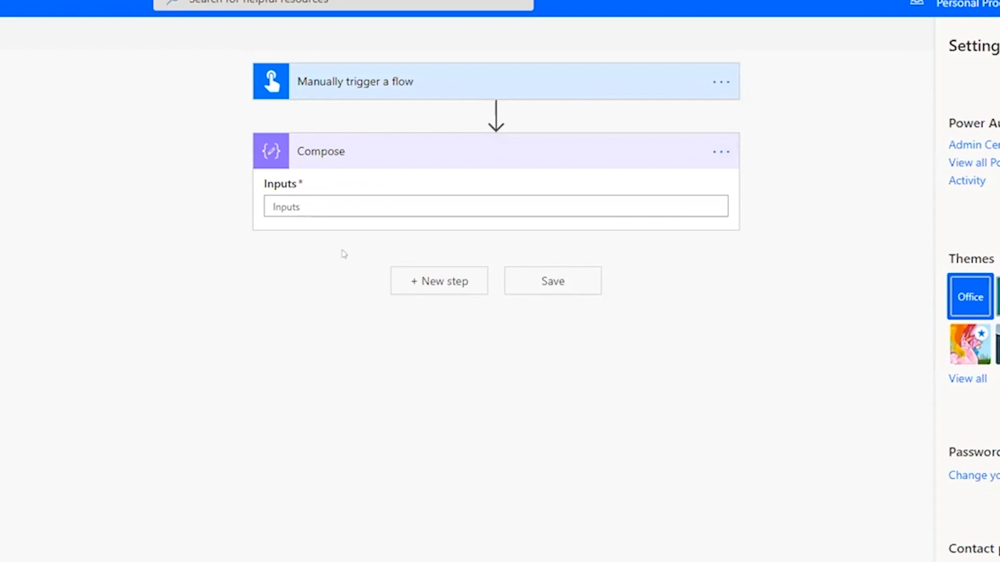
Open the expression editor for the Compose inputs, review the string functions in the online function reference, and return to the flow.
click(280, 206)
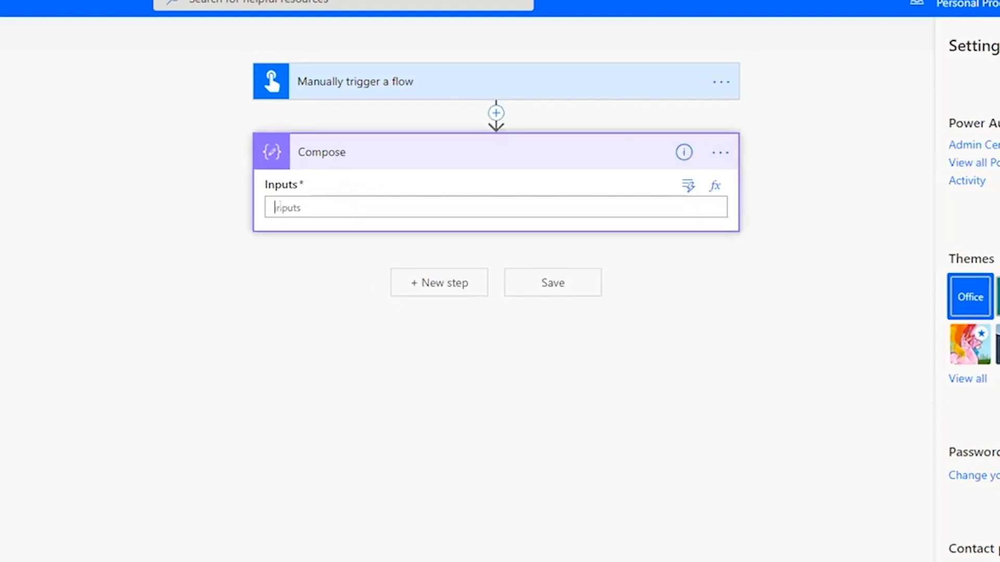
click(715, 187)
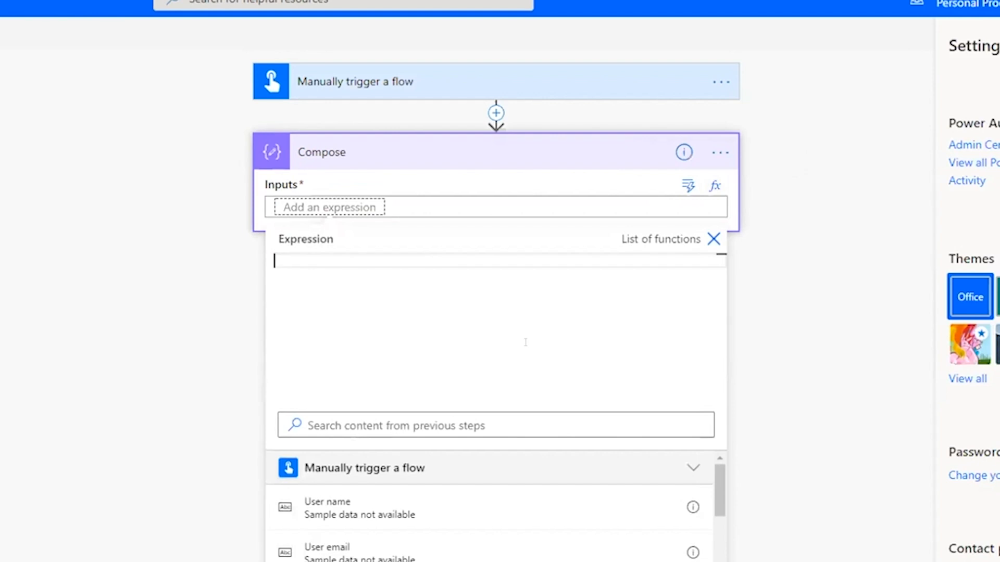
click(657, 241)
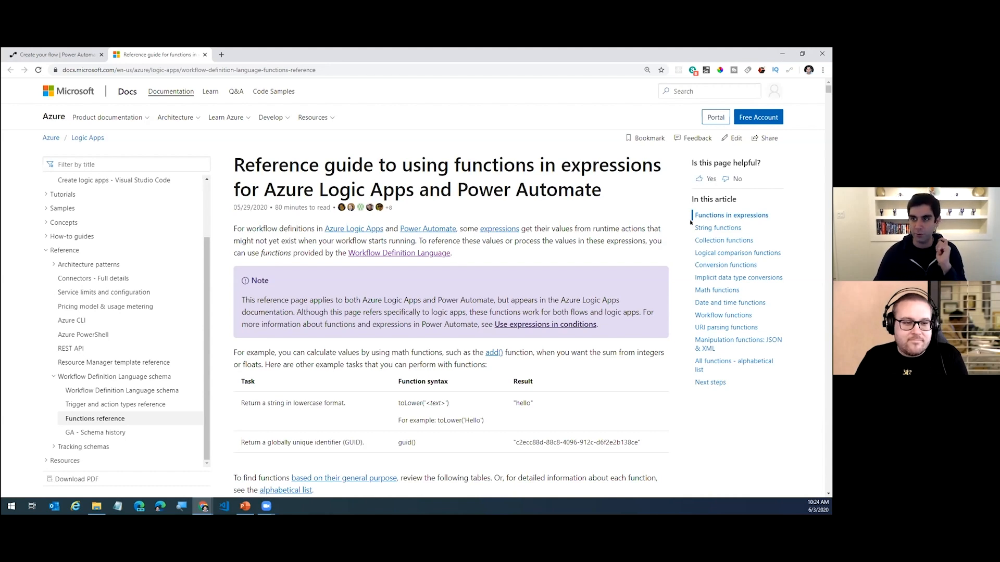
click(717, 228)
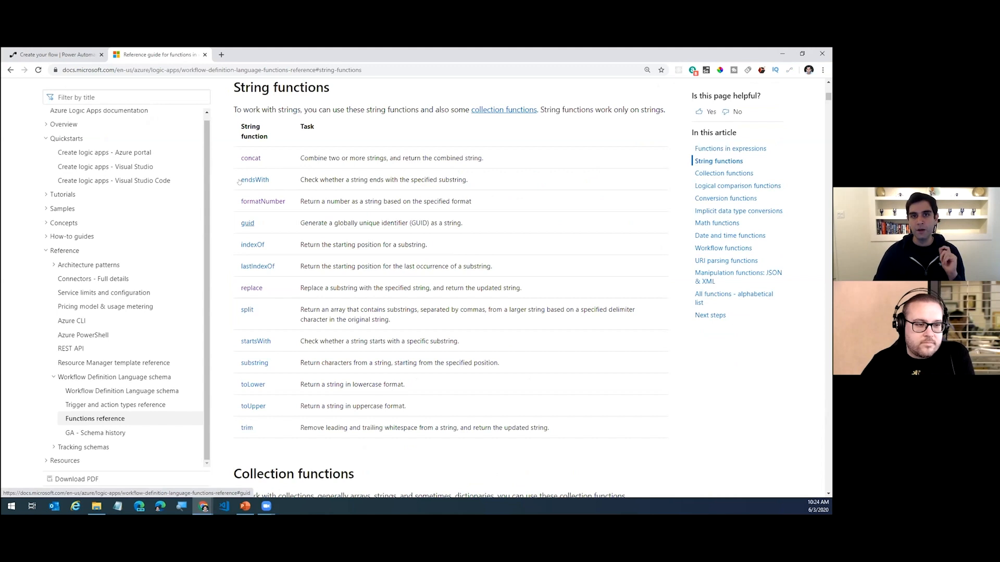
scroll(251, 159, down, 1)
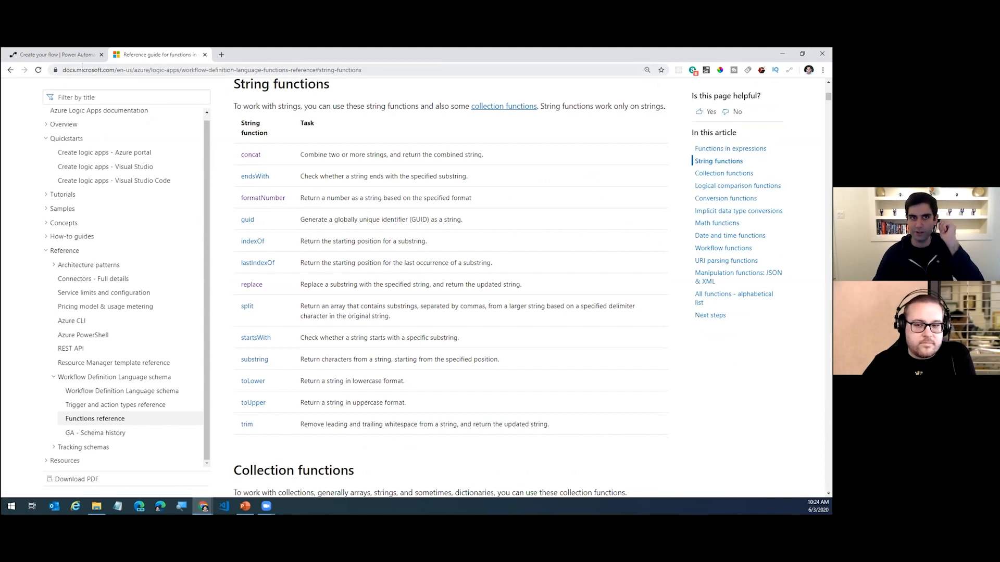
click(58, 54)
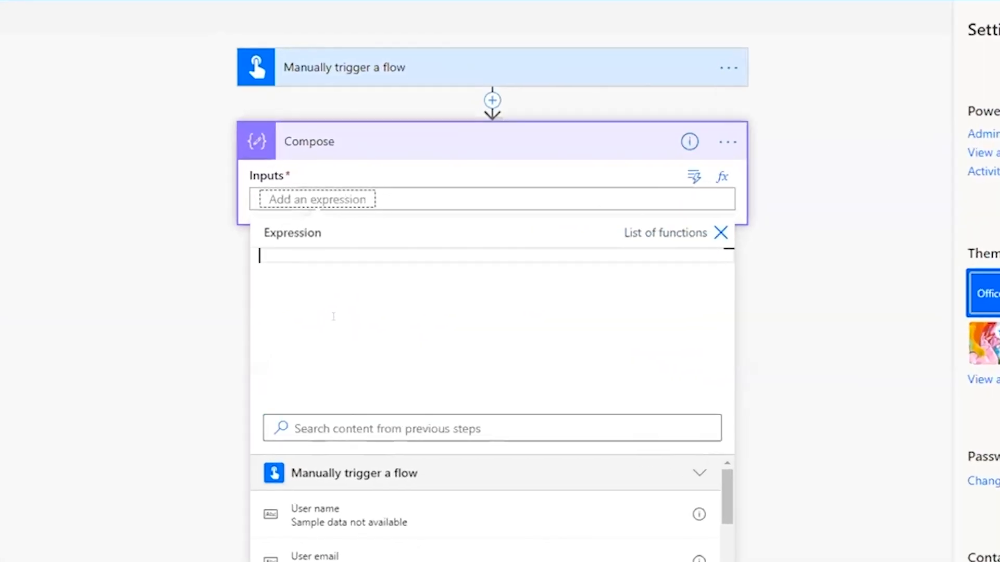
Set the Compose inputs to the expression concat('Power',' ','Automate').
text(conca)
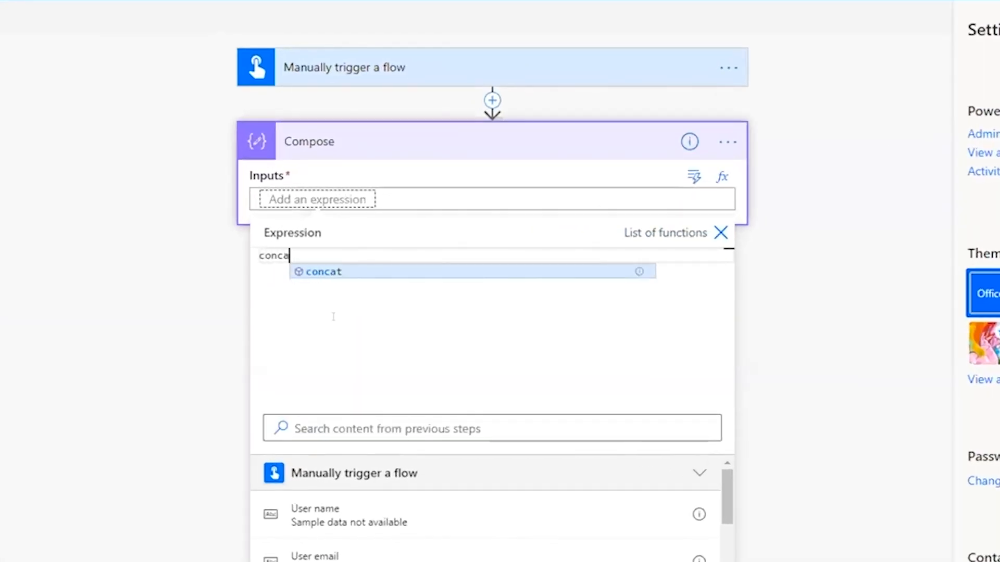
text(t()
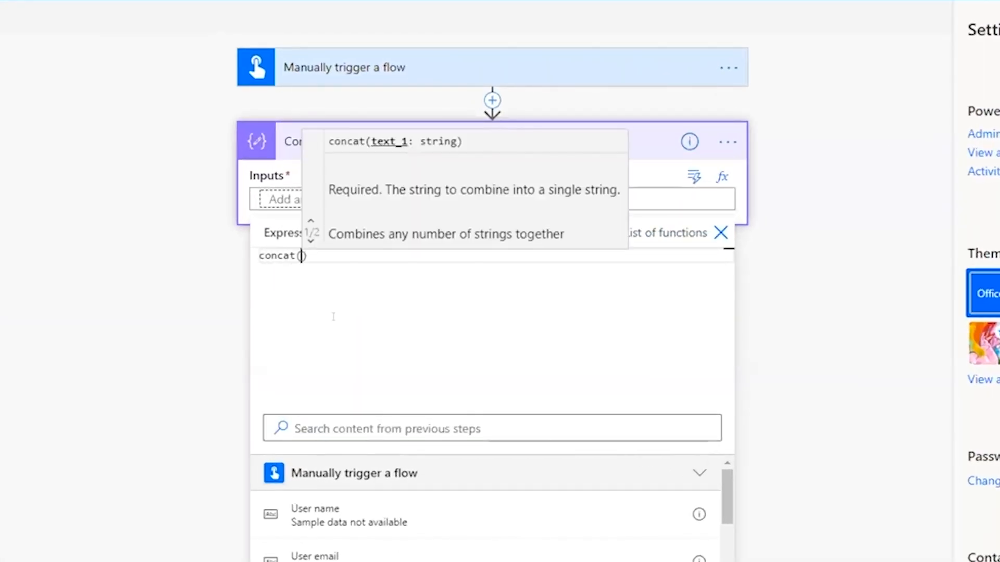
text('Power)
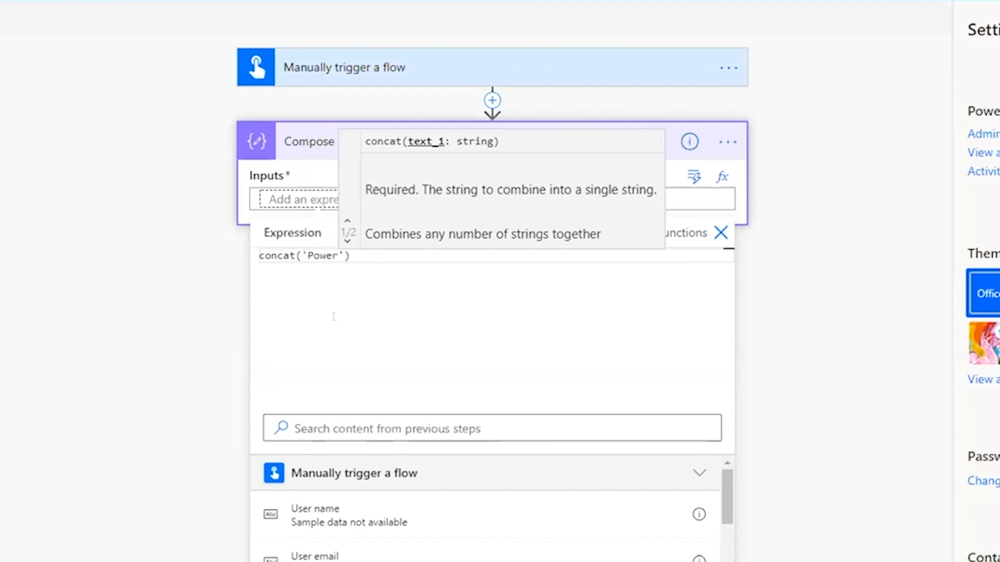
text(',)
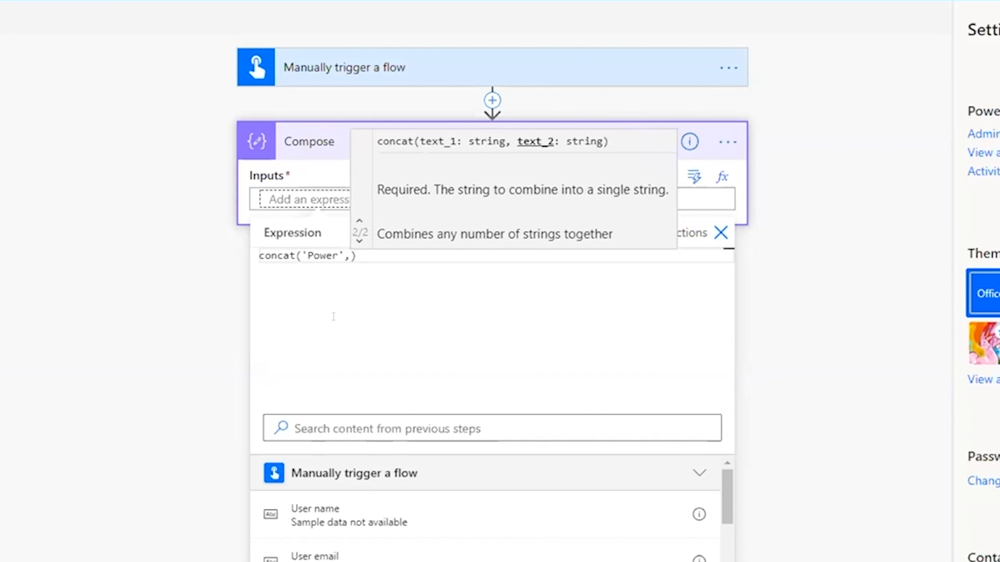
text(' ')
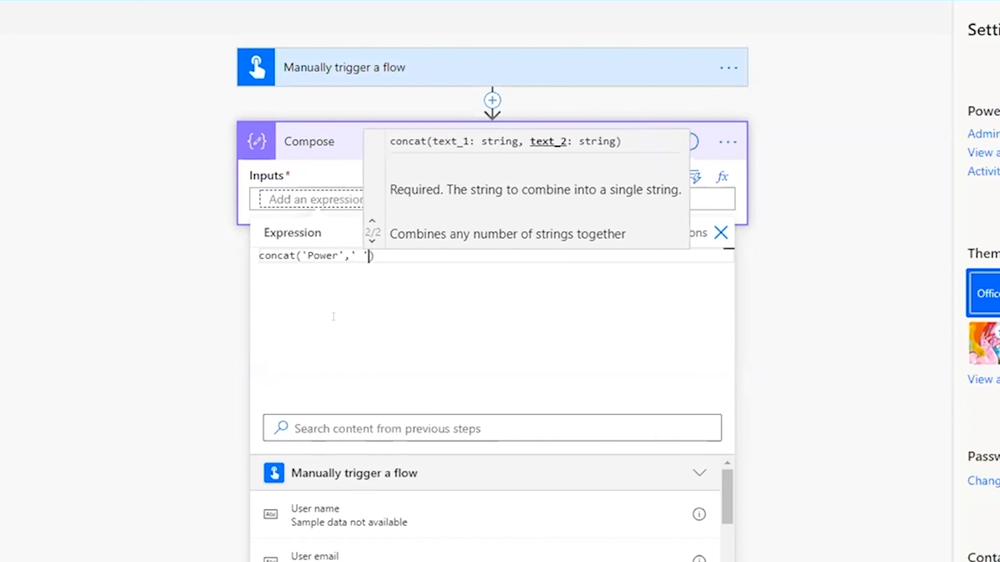
text(,)
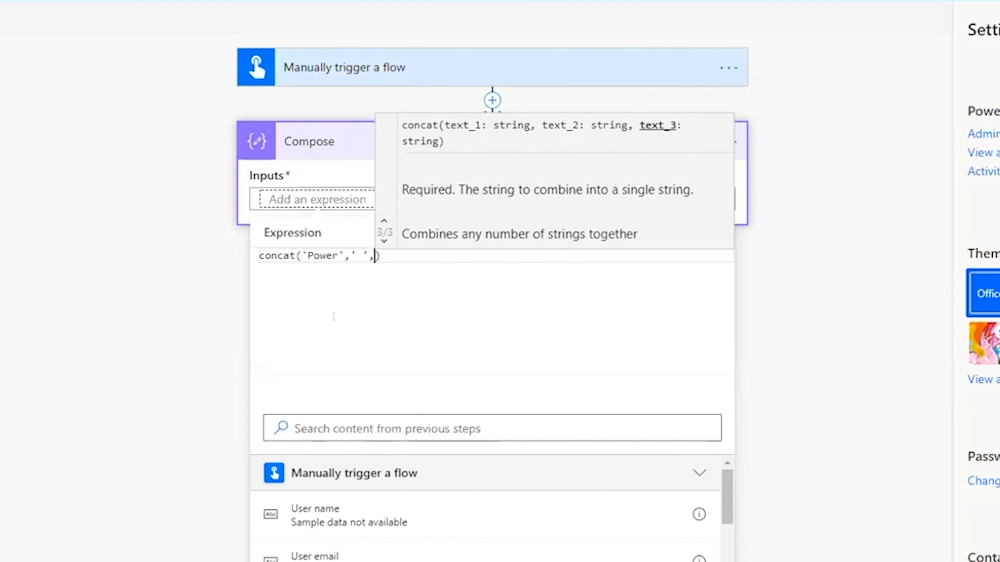
text('')
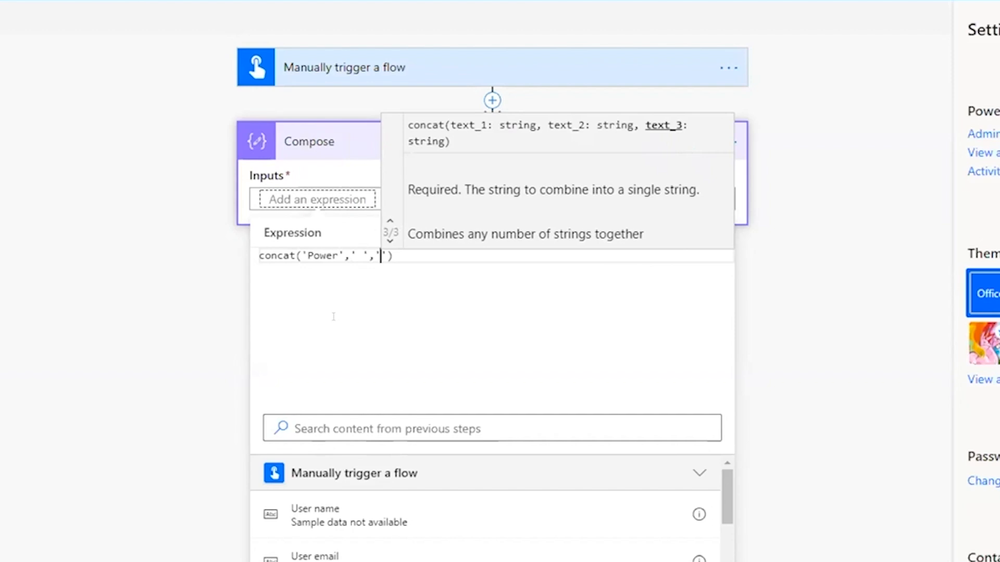
text(Autom)
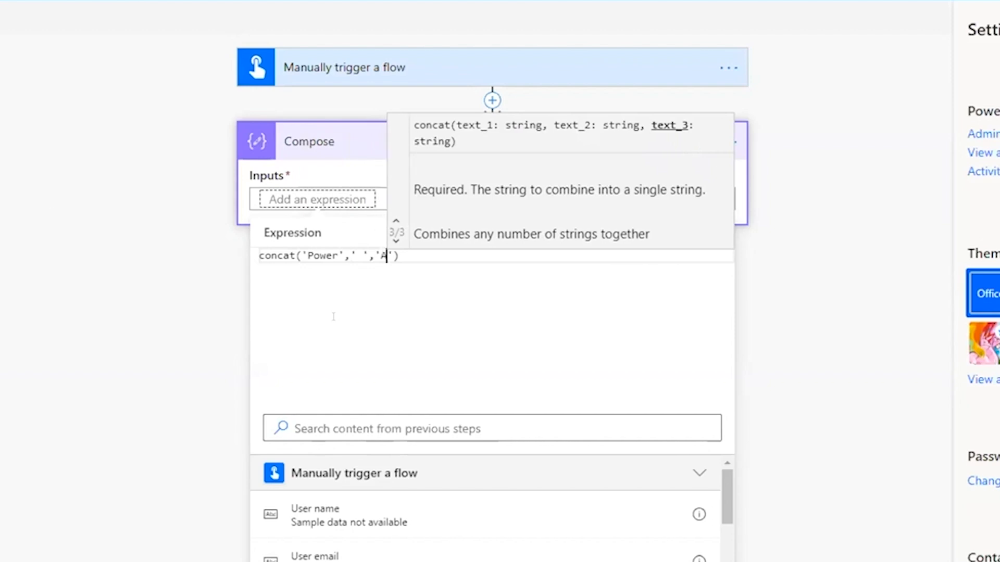
text(ate',)
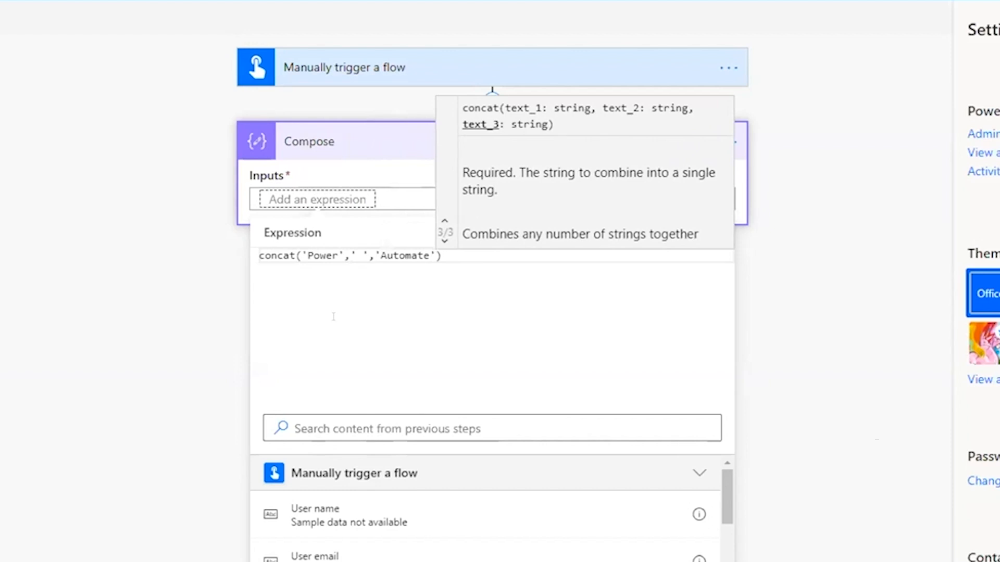
key(BackSpace)
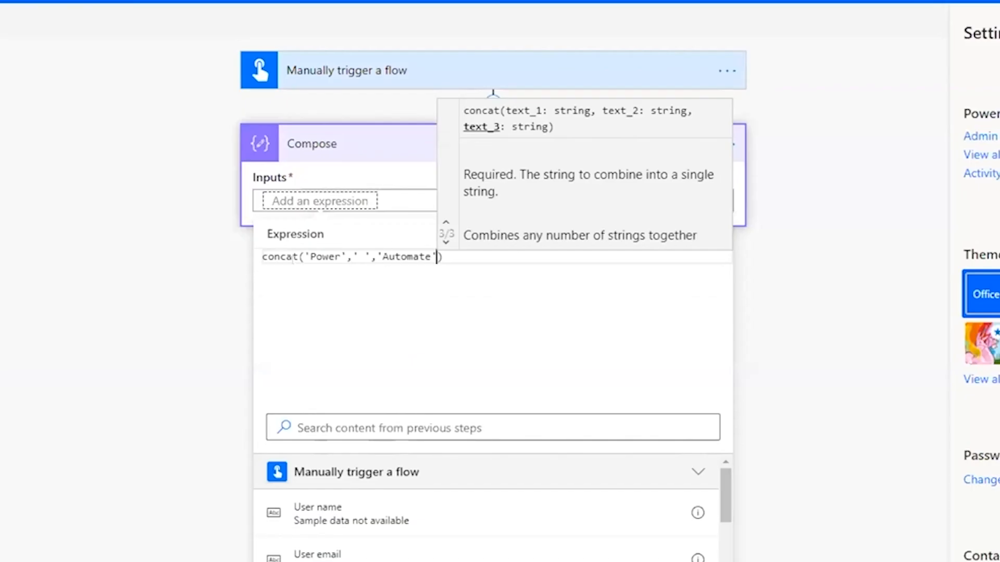
click(298, 256)
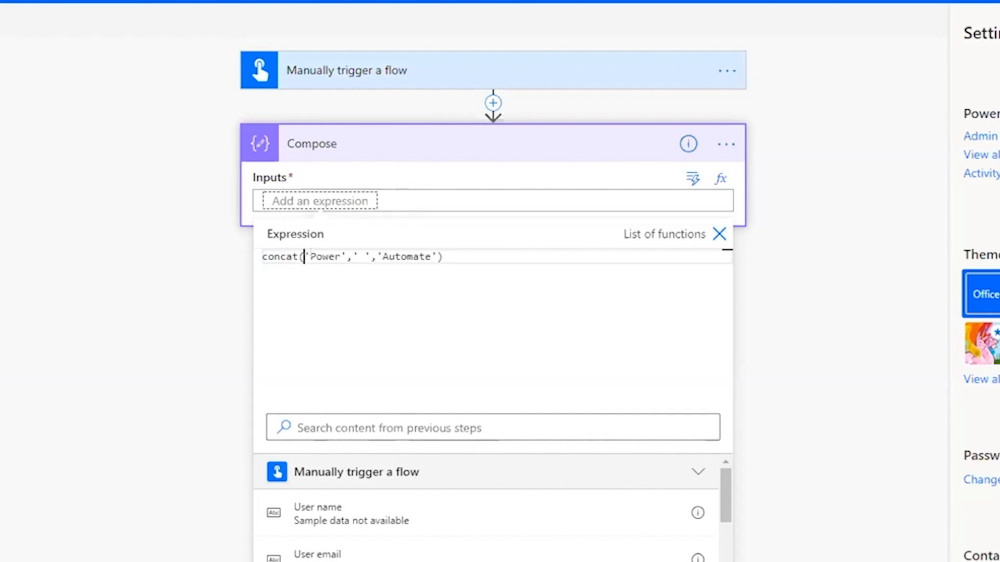
click(772, 285)
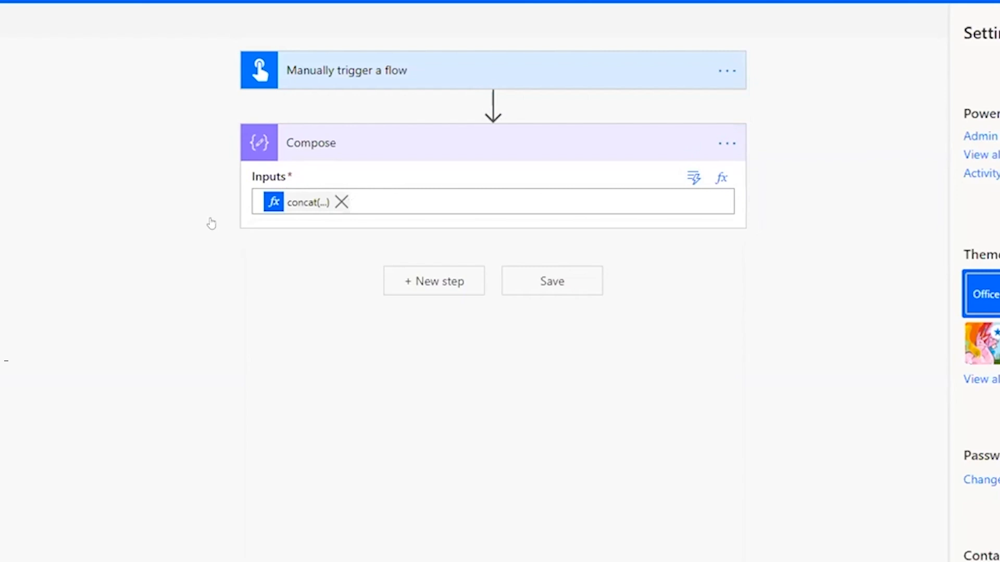
Reopen the concat expression in the Compose inputs to review it, and close the Settings pane.
click(308, 204)
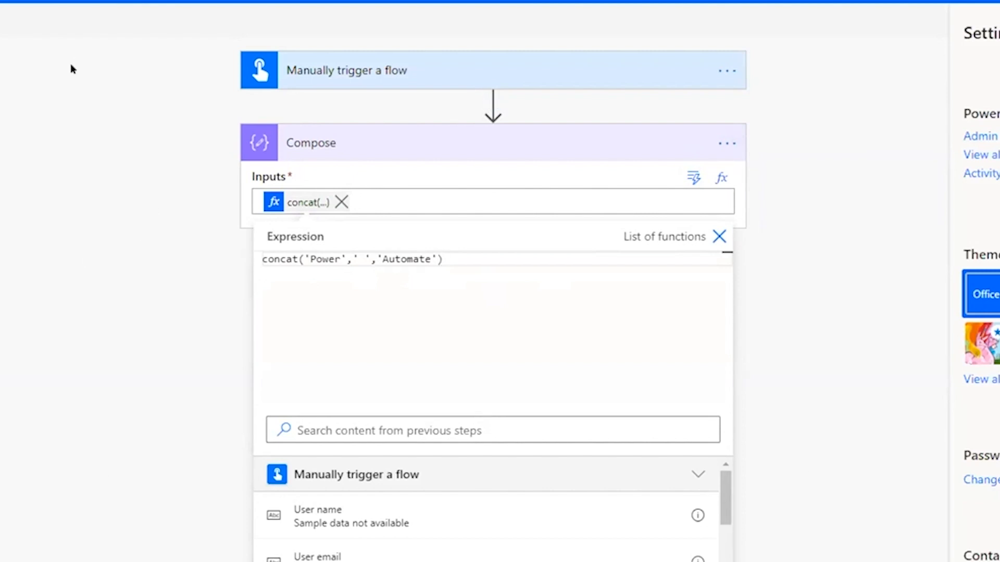
click(154, 356)
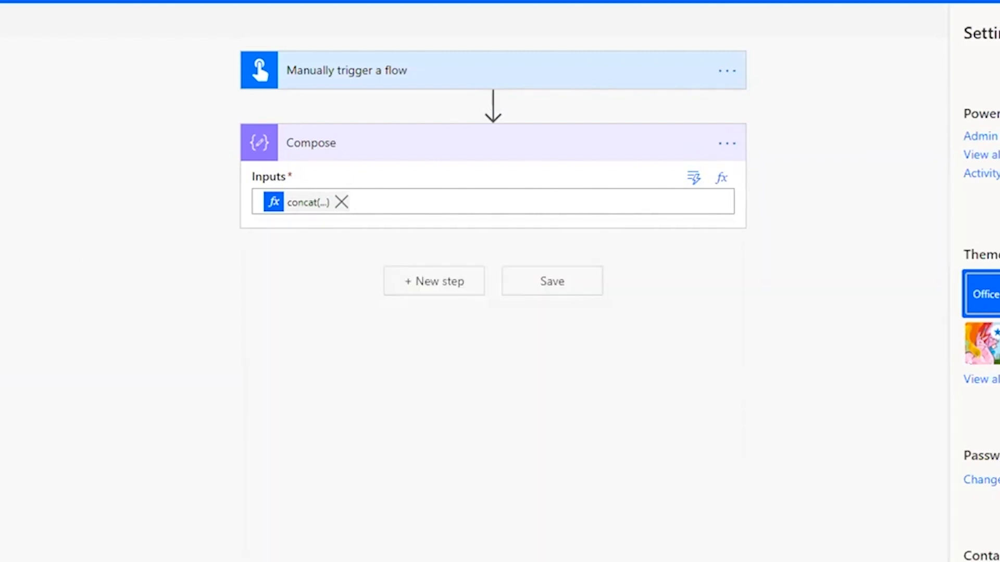
click(999, 33)
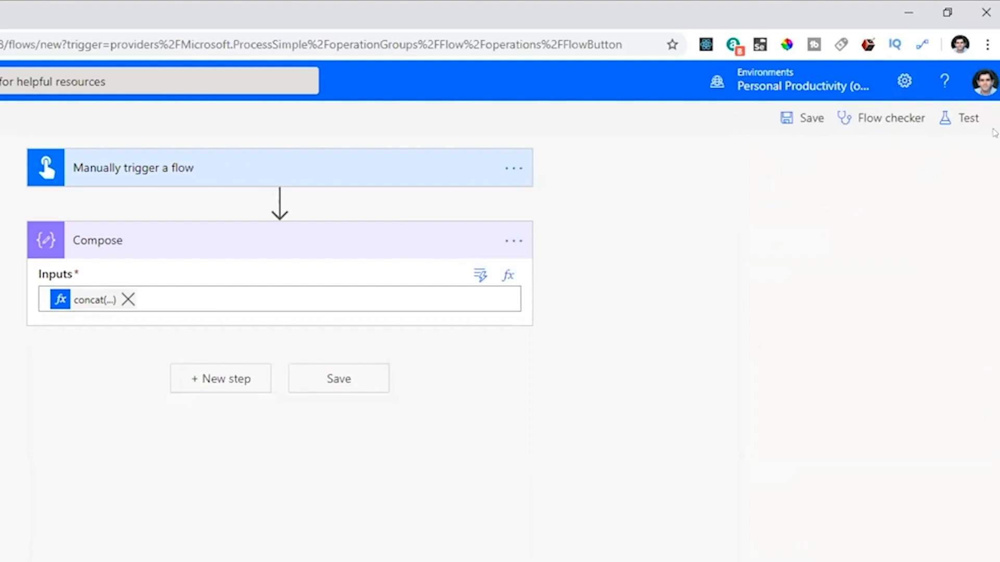
Run a test of the flow and expand the Compose action in the run results to inspect its inputs and outputs.
click(963, 118)
click(740, 158)
click(774, 232)
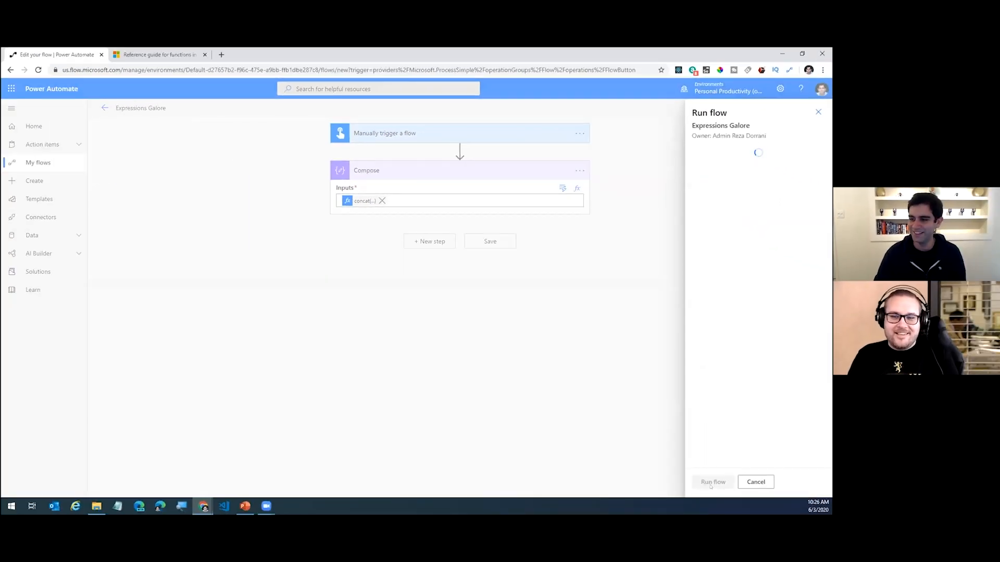
click(712, 483)
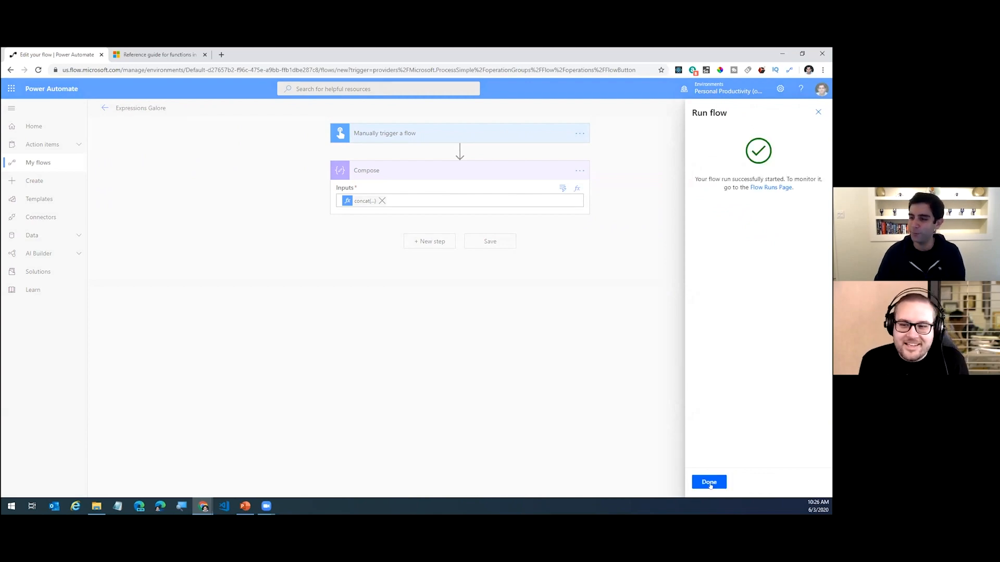
click(710, 482)
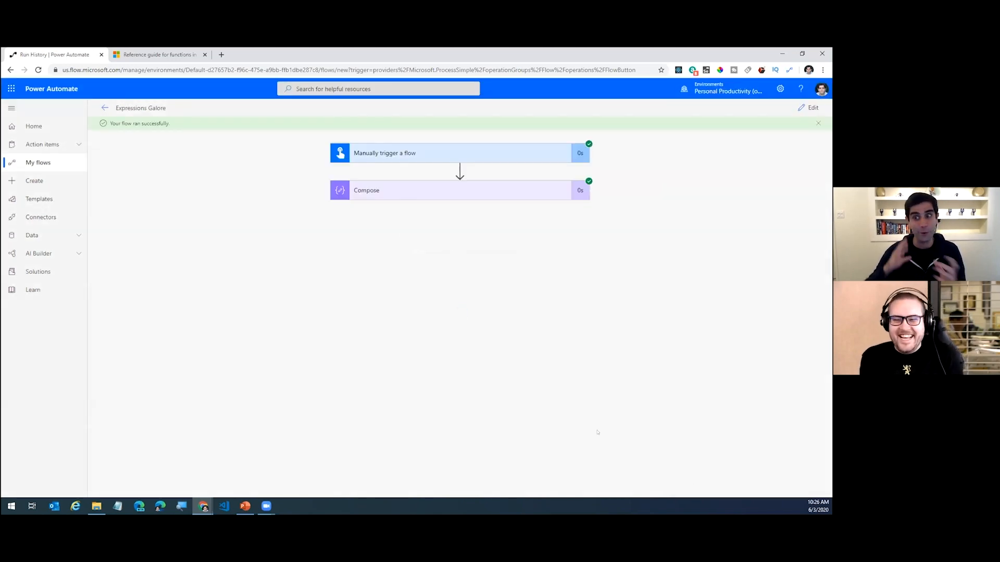
click(392, 184)
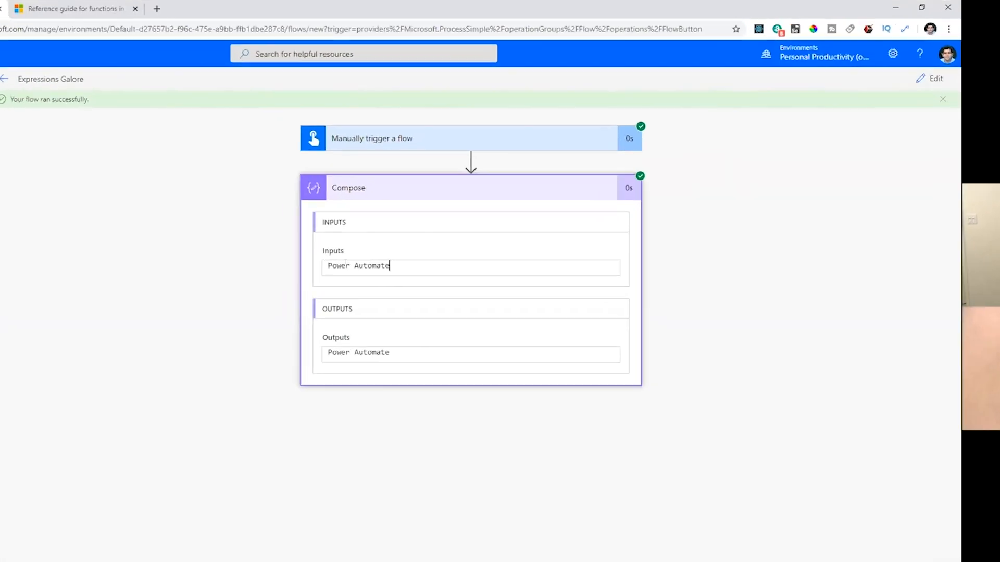
Reopen the flow for editing and add the expression guid() on a new line below the concat expression in the Compose inputs.
drag(398, 252, 334, 250)
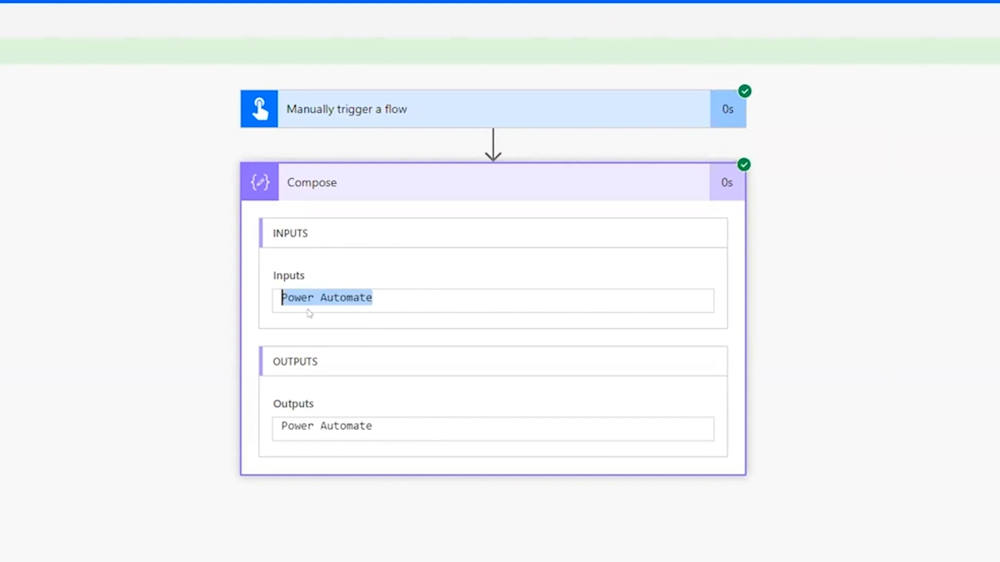
double_click(348, 300)
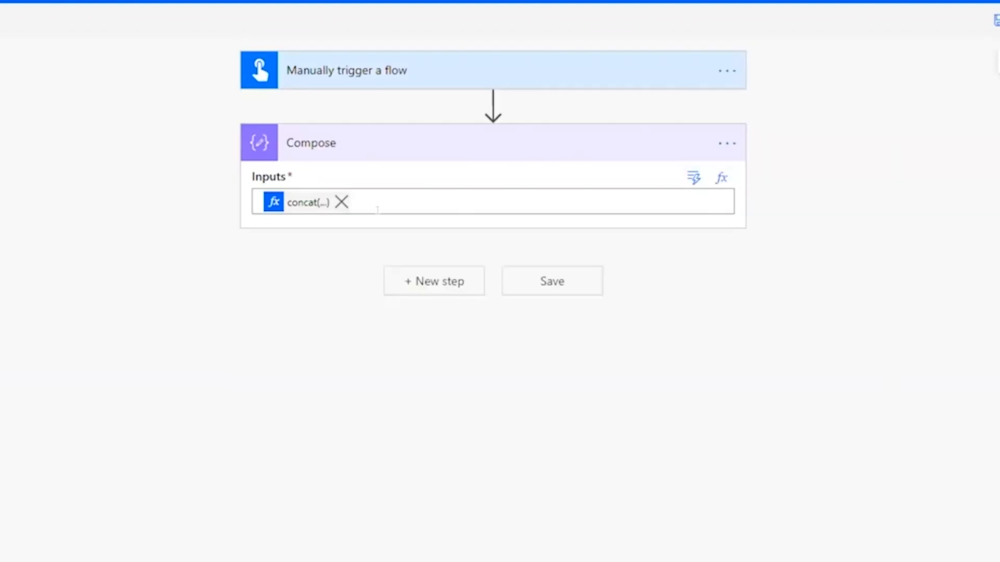
click(407, 194)
key(Return)
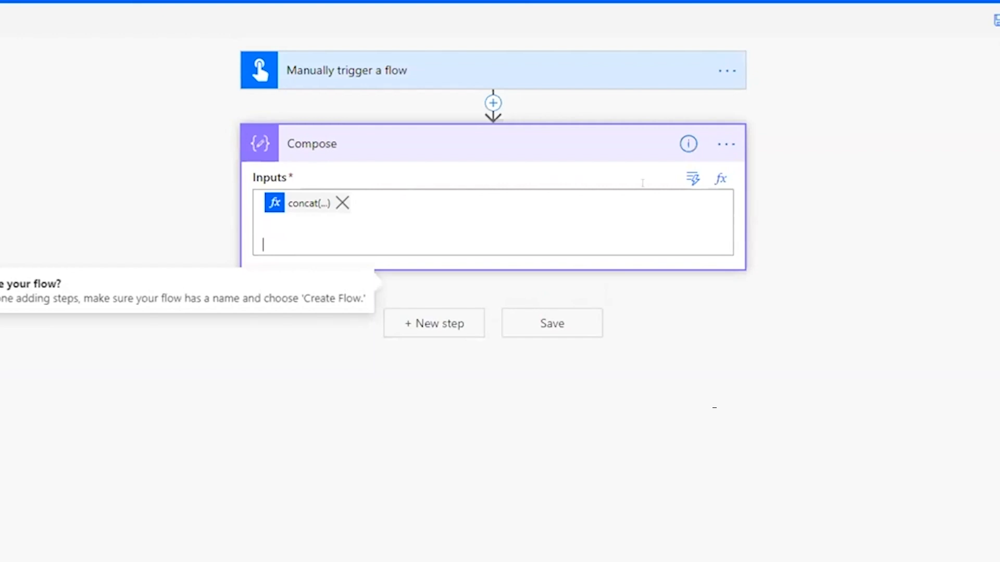
click(720, 179)
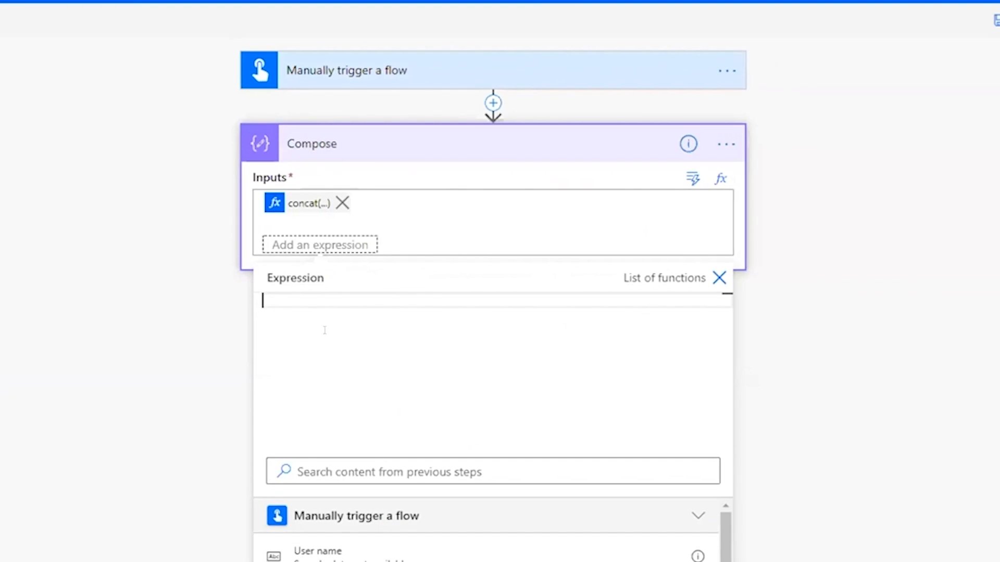
text(guid())
key(Return)
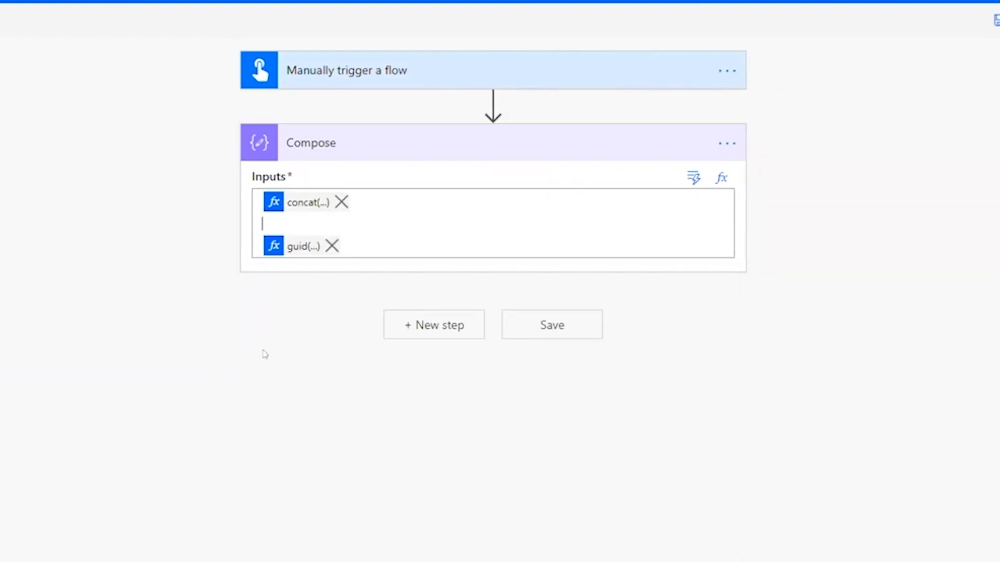
Add the expression concat('Here is my guid - ',guid()) on a new line below guid in the Compose inputs.
click(376, 238)
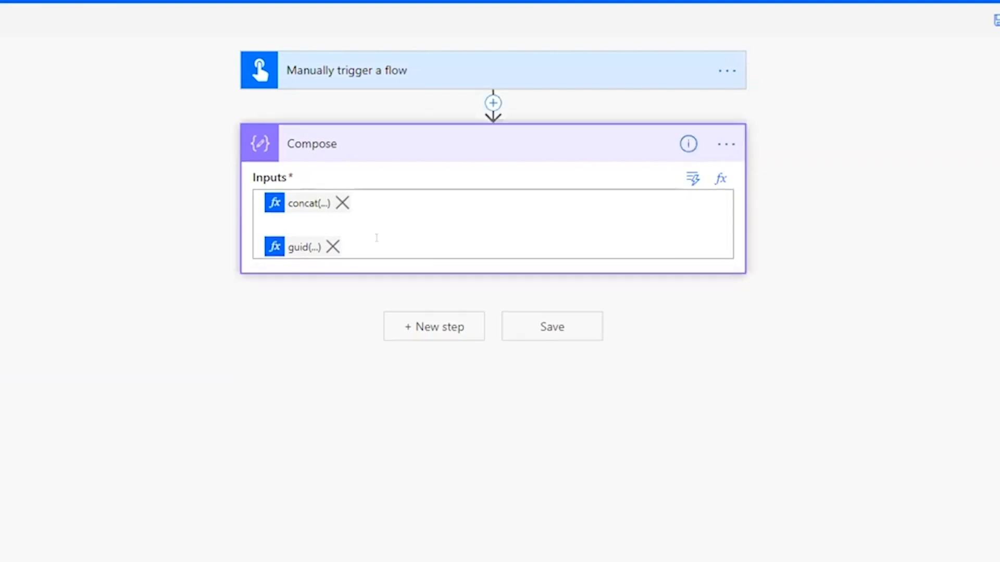
key(Return)
click(692, 179)
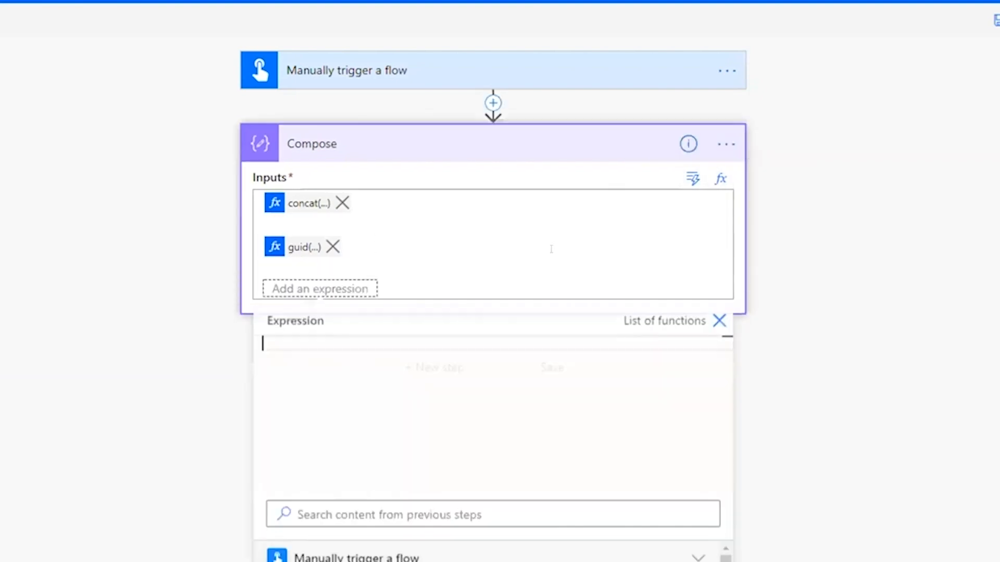
text(concat)
text(('Her)
text(e is my )
text(guid - ')
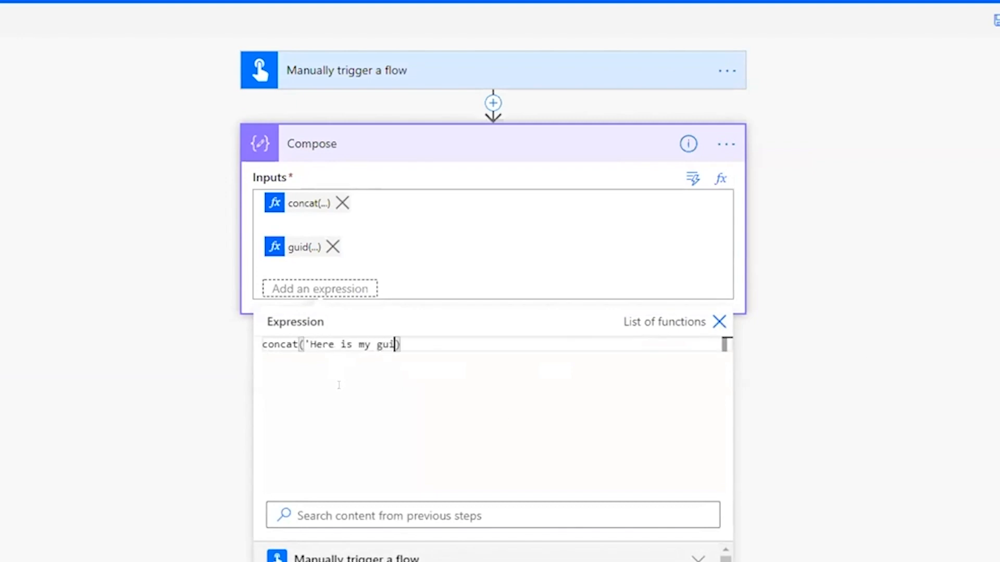
text(,guid())
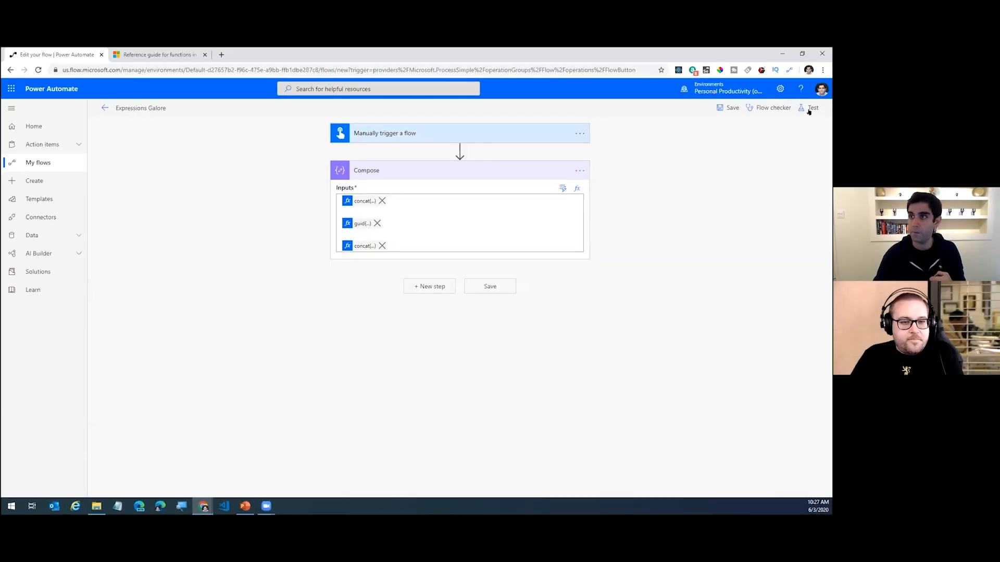
Save and test the flow by performing the trigger action, and expand the Compose action in the run results.
click(816, 107)
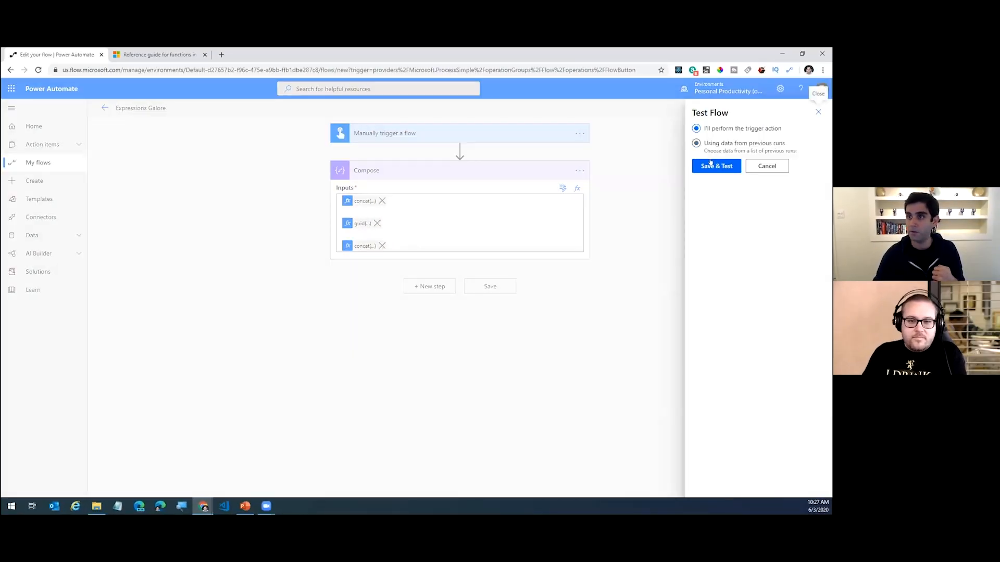
click(716, 165)
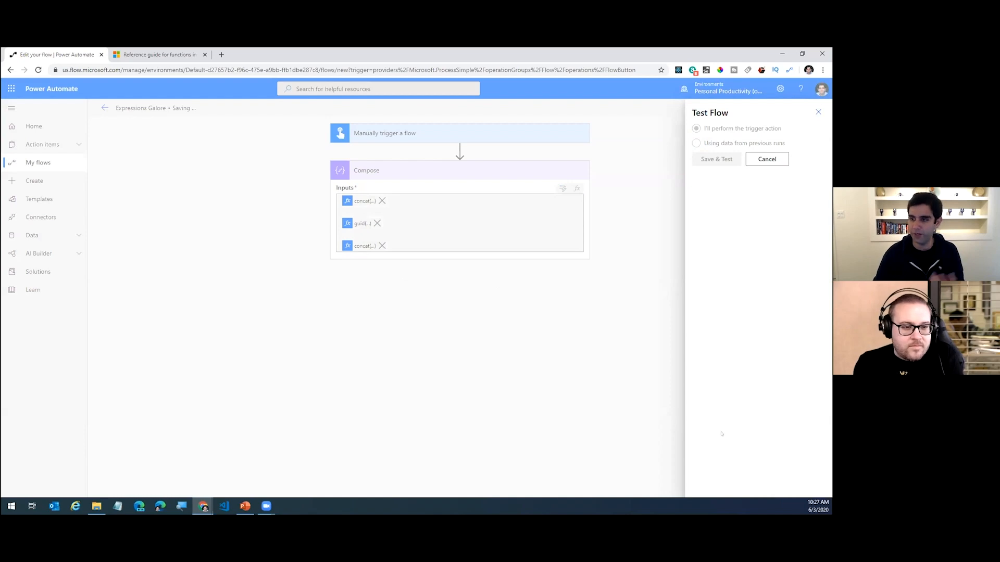
click(713, 482)
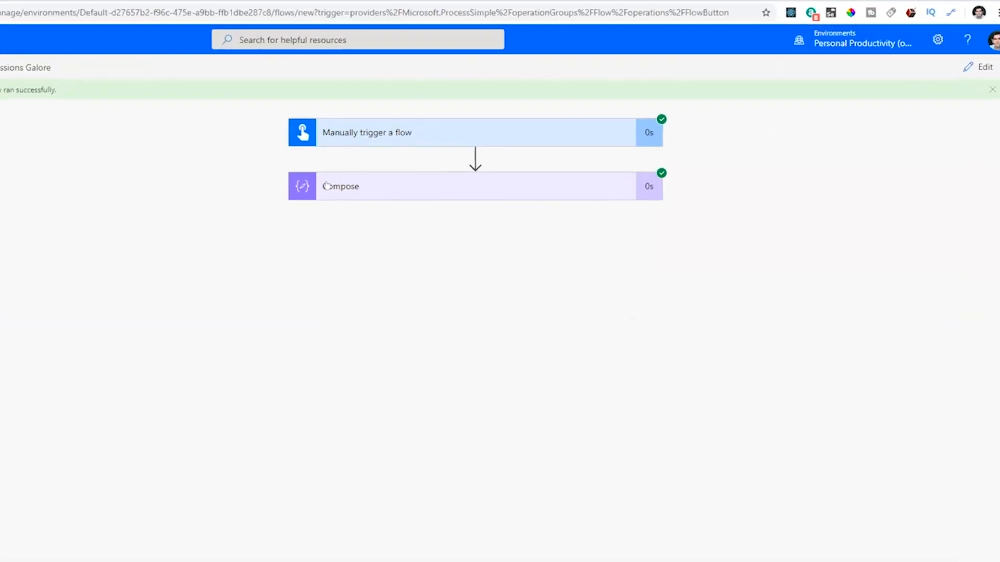
click(367, 191)
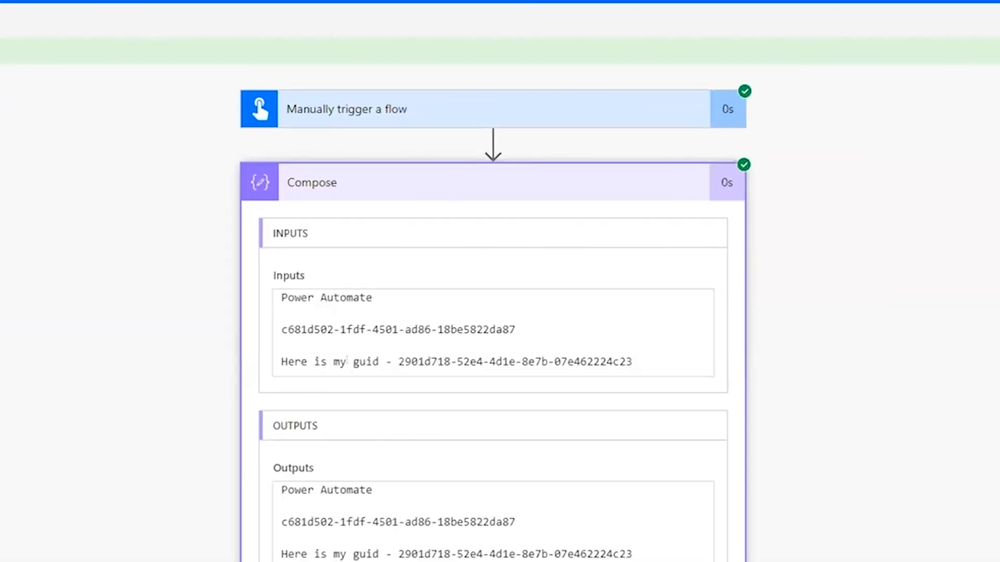
Examine the two GUID lines in the Compose run results, and review the string functions in the online function reference.
drag(282, 330, 515, 329)
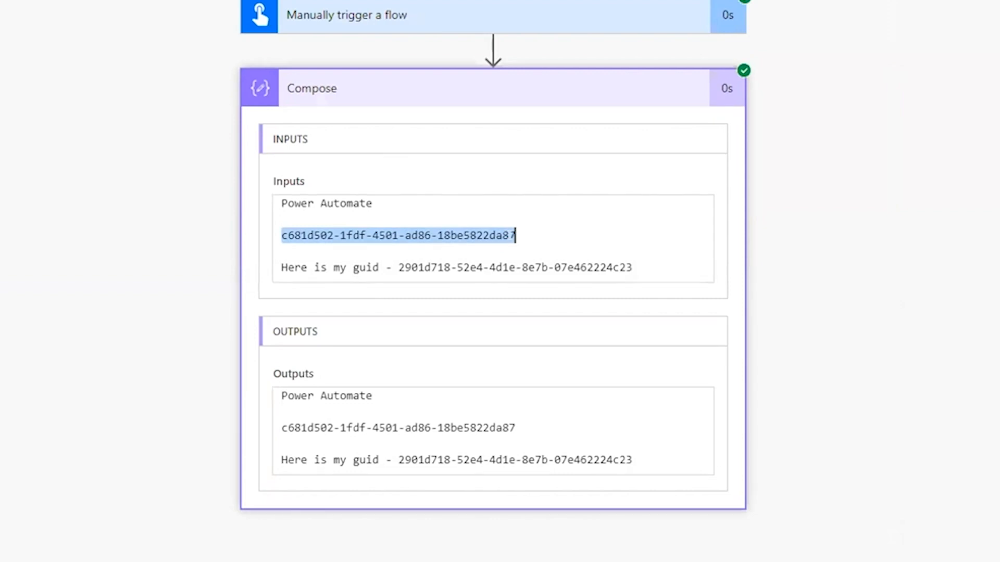
drag(281, 267, 598, 267)
key(End)
drag(404, 267, 689, 250)
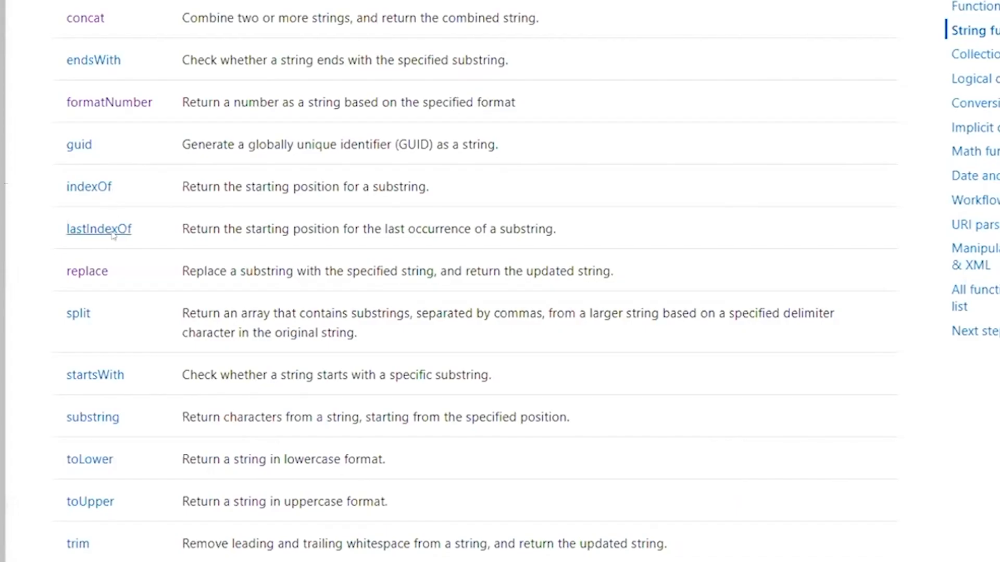
scroll(107, 242, down, 1)
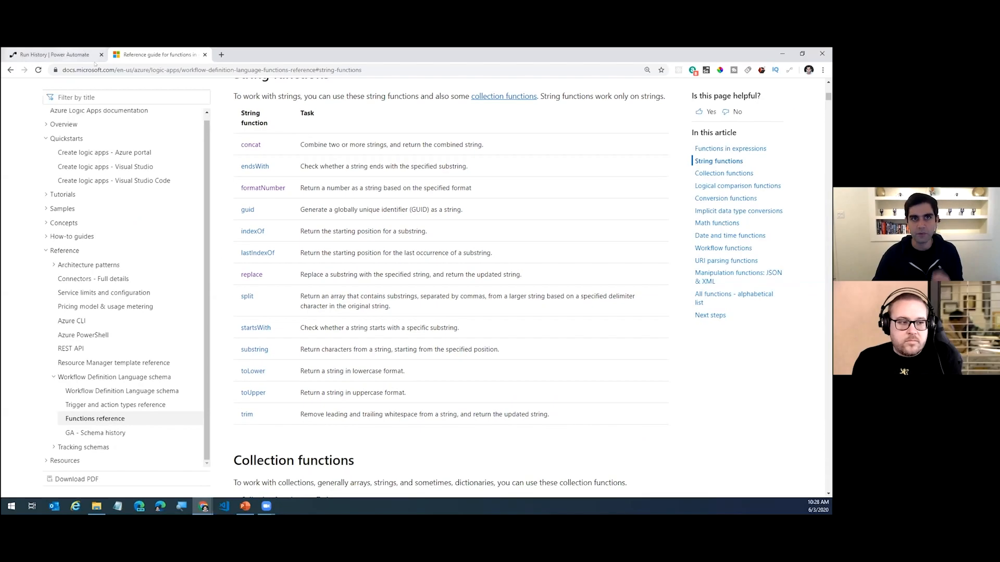
click(55, 54)
Add the expression split('Power Apps,Power Automate,Power BI',',') on a new line at the end of the Compose inputs.
click(808, 108)
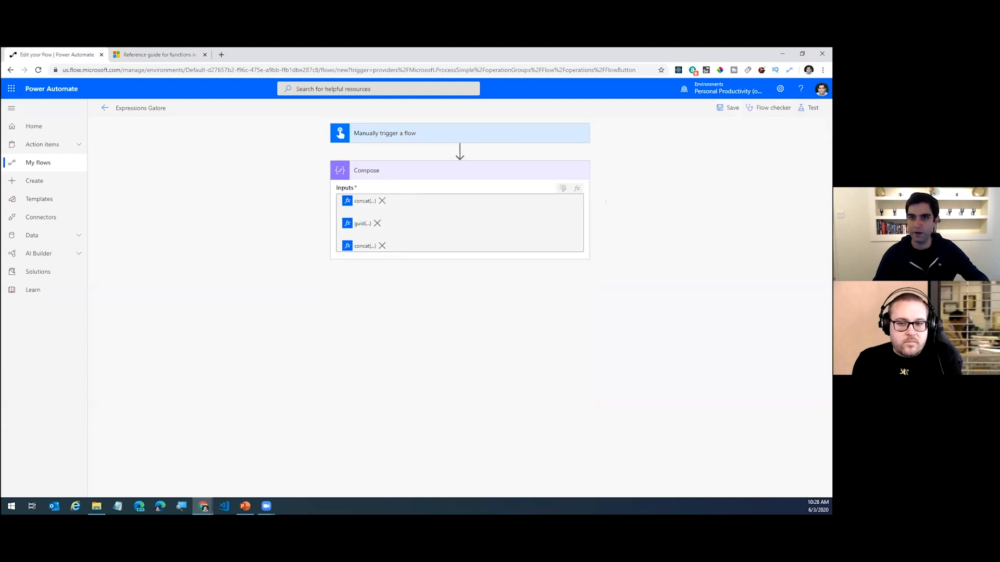
click(429, 244)
key(Return)
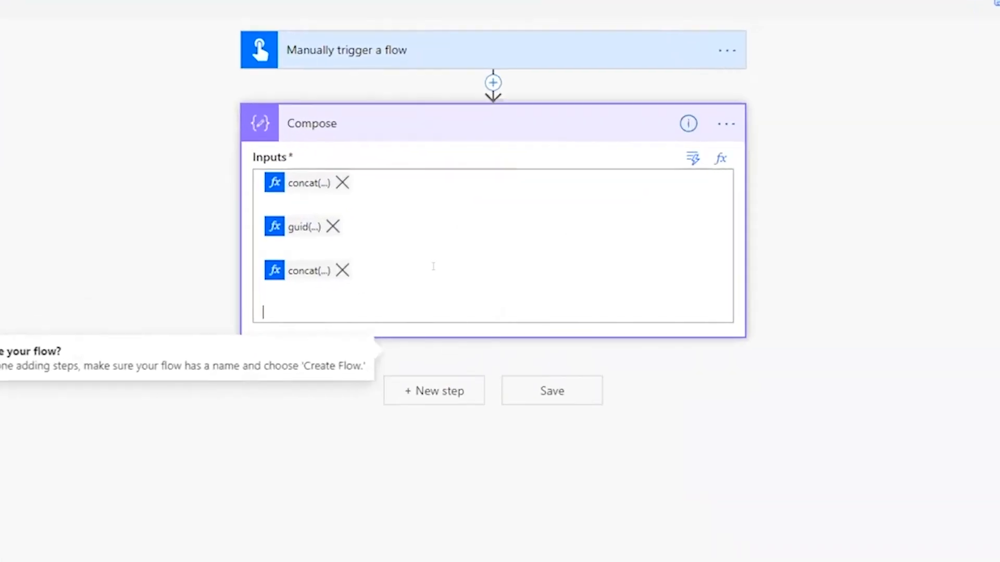
click(720, 158)
text(split()
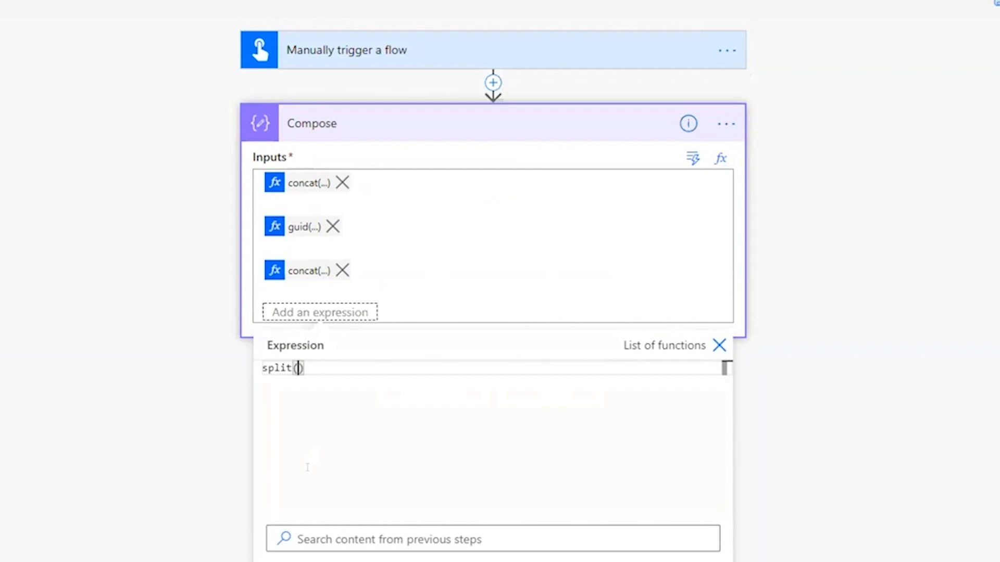
text('Power Apps, Po)
key(BackSpace)
key(BackSpace)
key(BackSpace)
text(Power Automate,)
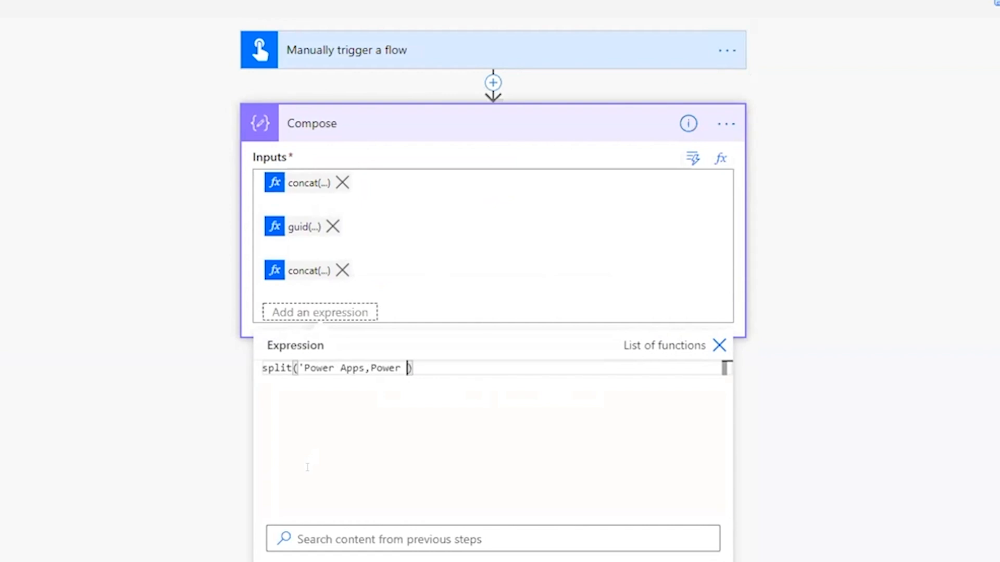
text(Power BI)
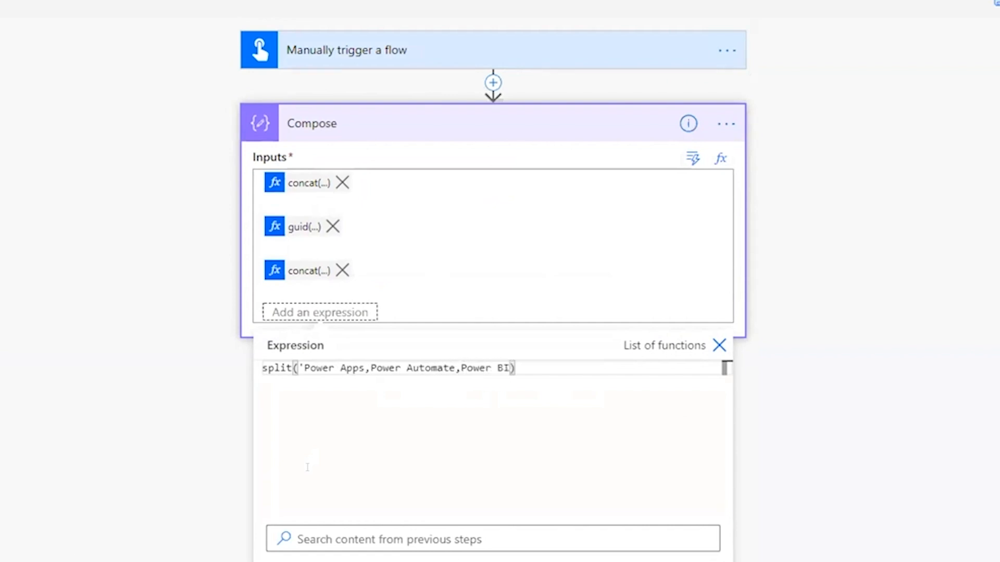
text(',)
text(',',')
drag(305, 368, 509, 369)
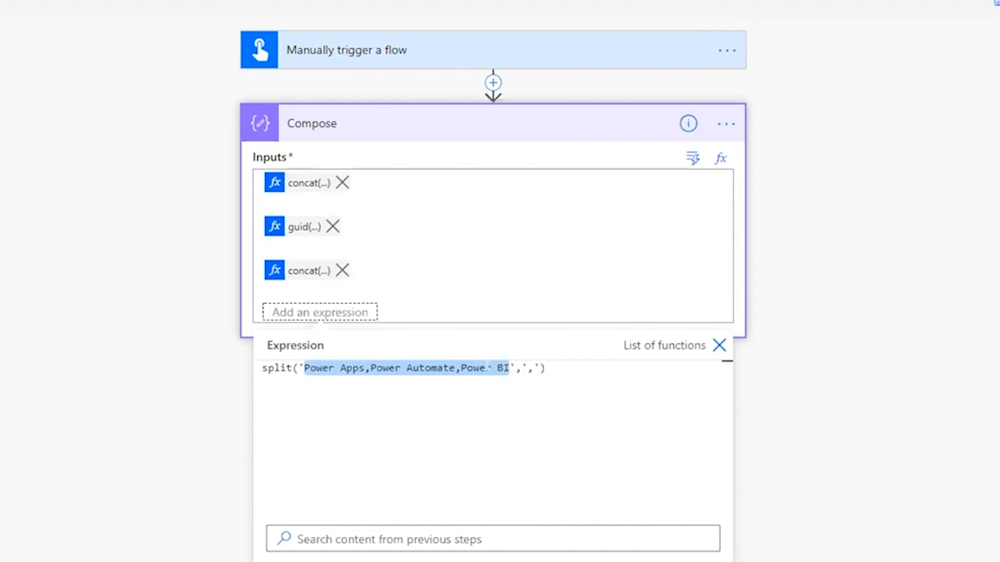
click(709, 401)
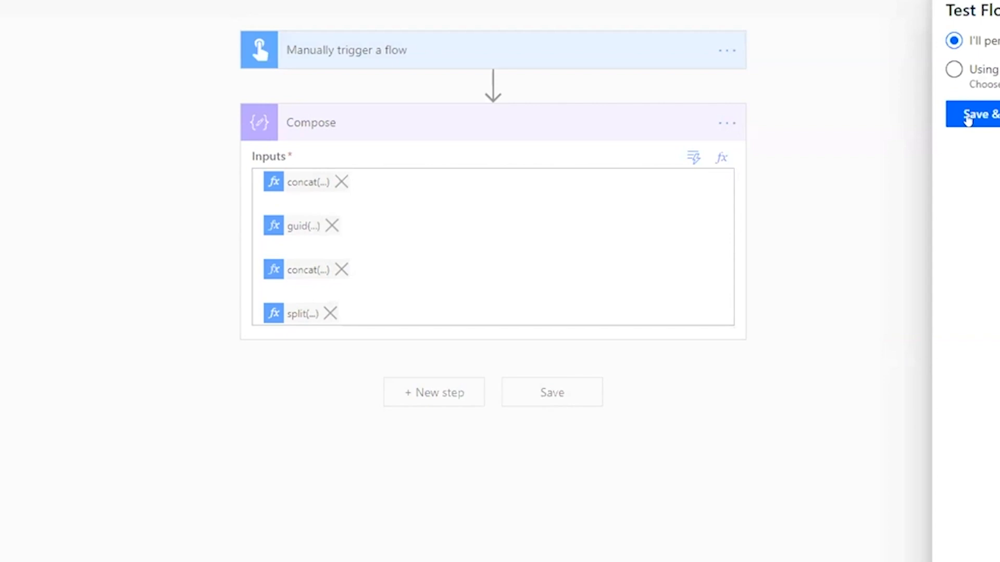
Save and test the flow with the split expression, and expand the Compose action in the run results.
click(967, 118)
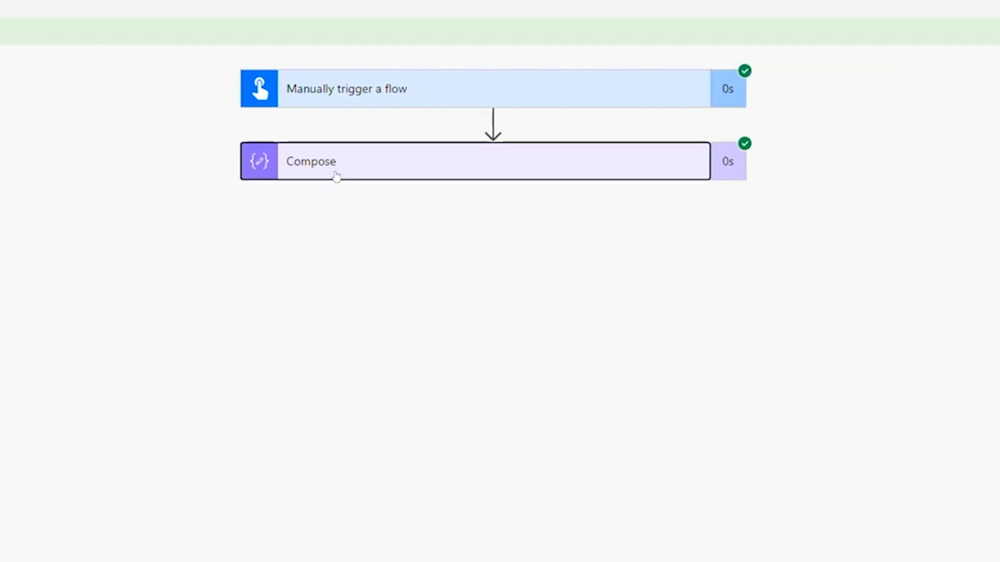
click(334, 173)
scroll(336, 474, down, 2)
scroll(336, 473, down, 2)
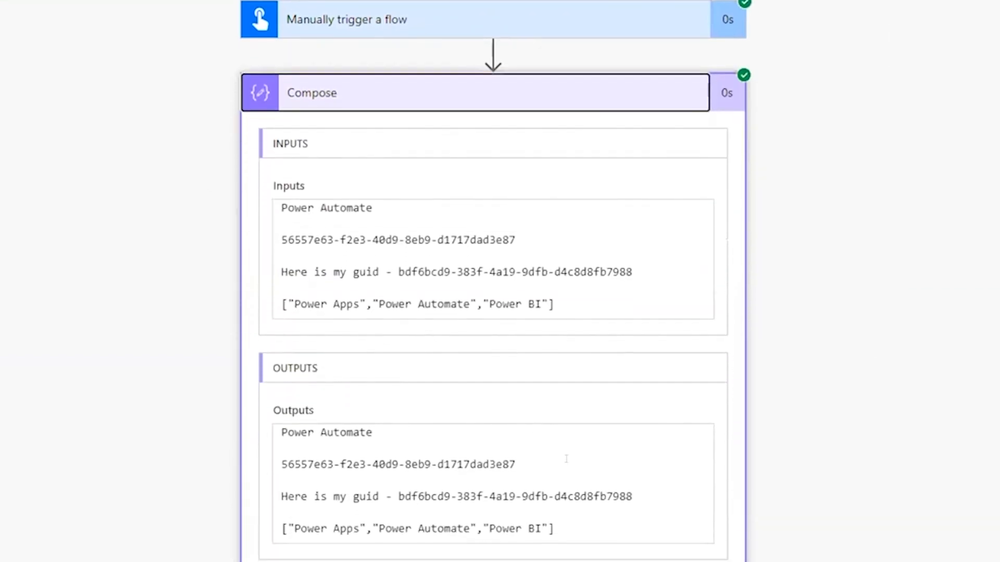
Examine the split result in the Compose inputs of the run, including its enclosing brackets and individual elements.
key(ctrl+plus)
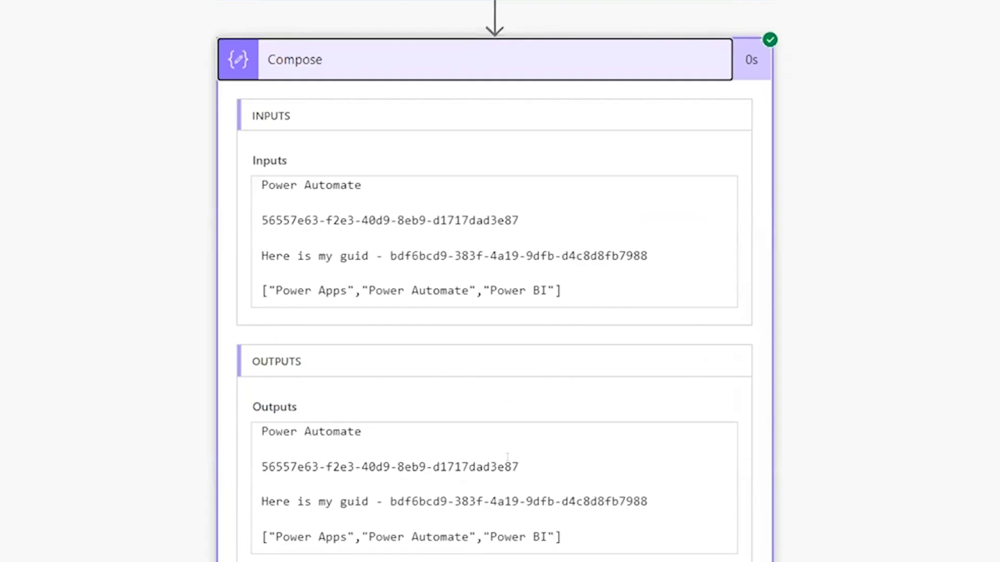
scroll(507, 456, down, 1)
drag(565, 276, 255, 280)
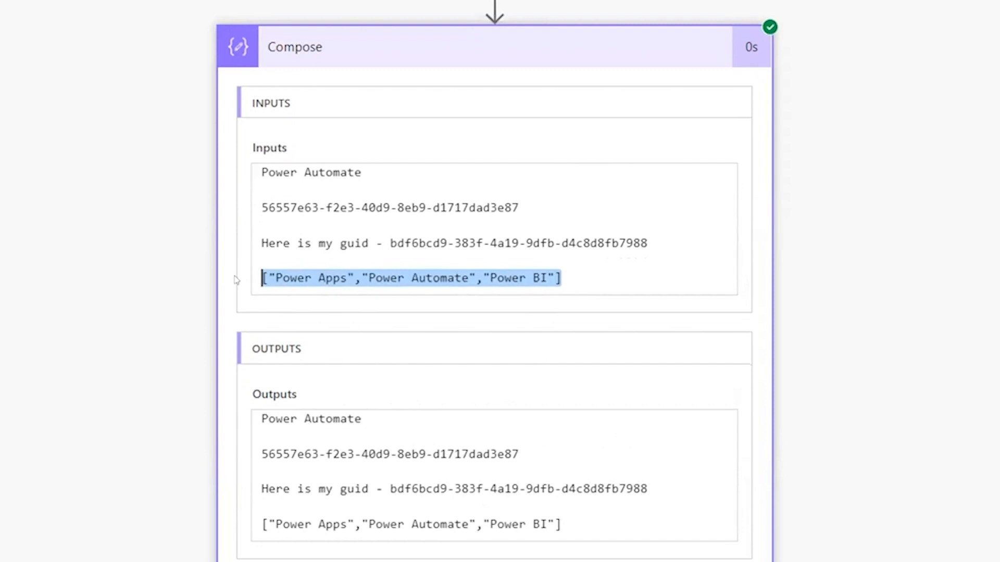
click(623, 266)
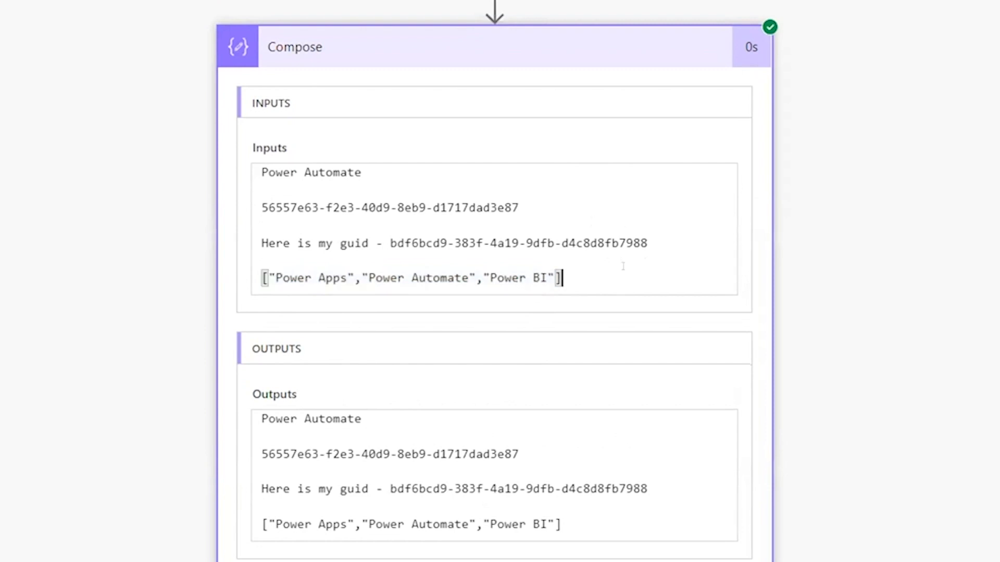
click(256, 279)
key(shift+End)
click(255, 278)
click(554, 278)
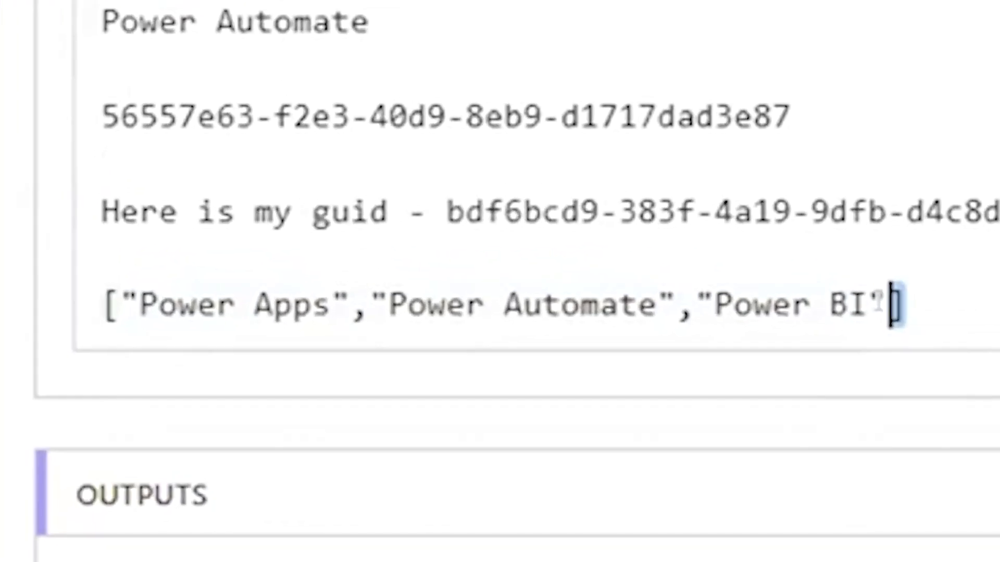
click(92, 305)
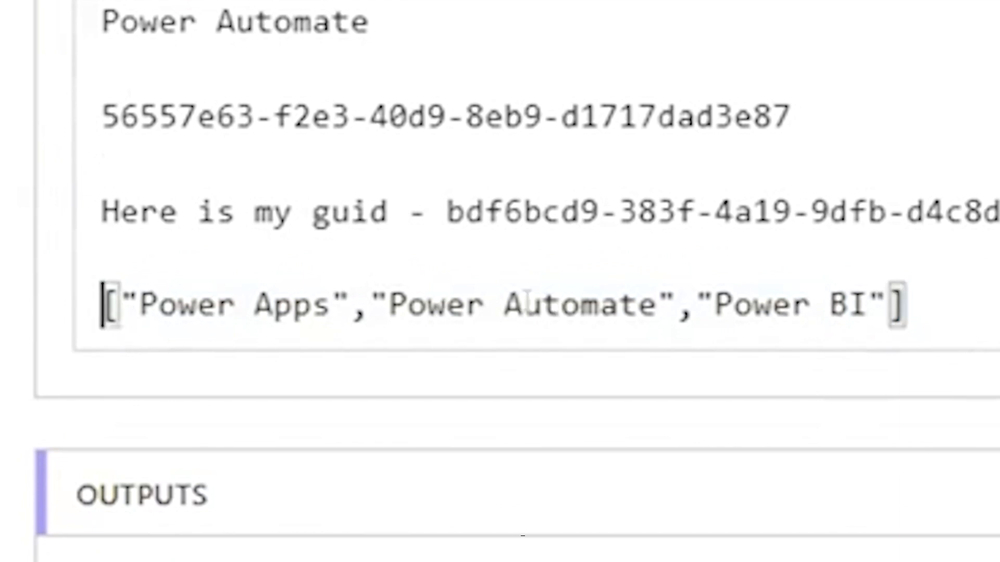
click(186, 305)
click(508, 270)
click(698, 276)
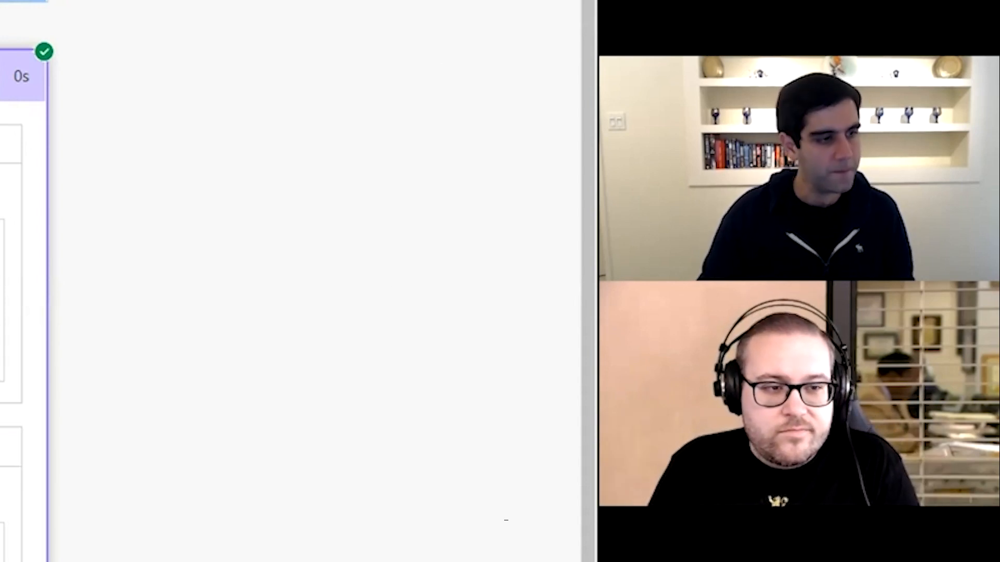
Switch to the Expressions - String Functions flow, test it by performing the trigger action, and expand the Concat action in the run results.
key(ctrl+Tab)
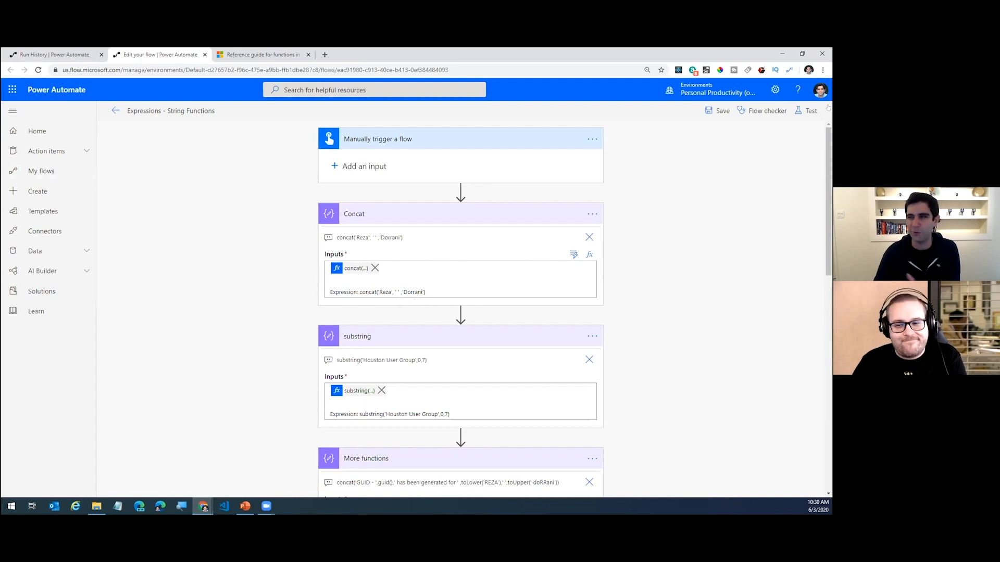
click(807, 111)
click(682, 134)
click(701, 175)
click(701, 481)
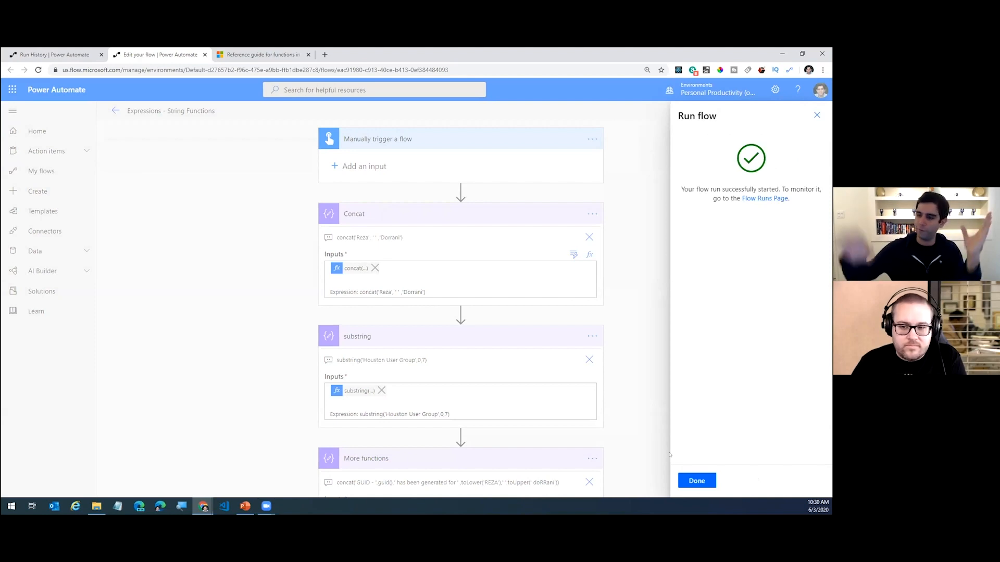
click(700, 482)
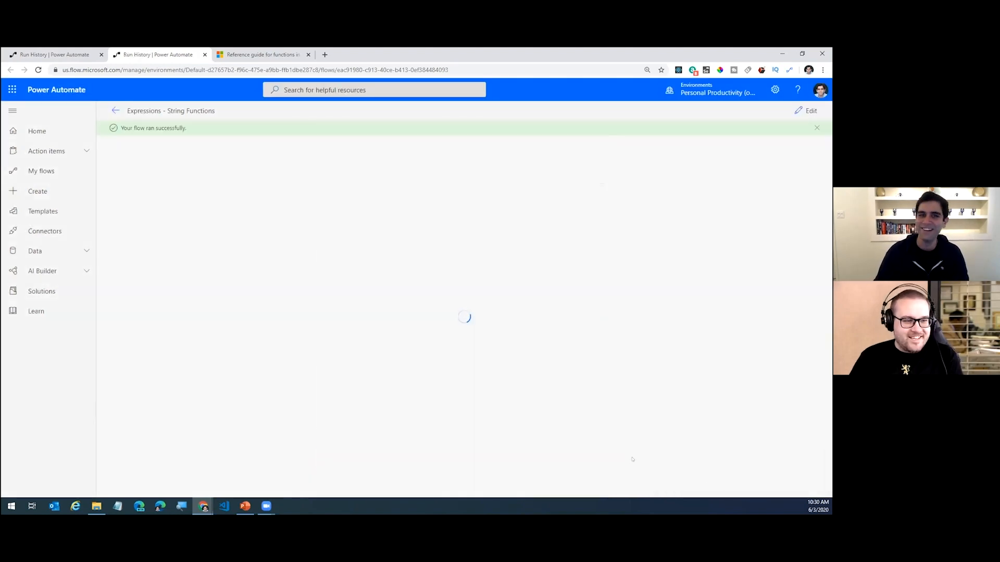
click(370, 205)
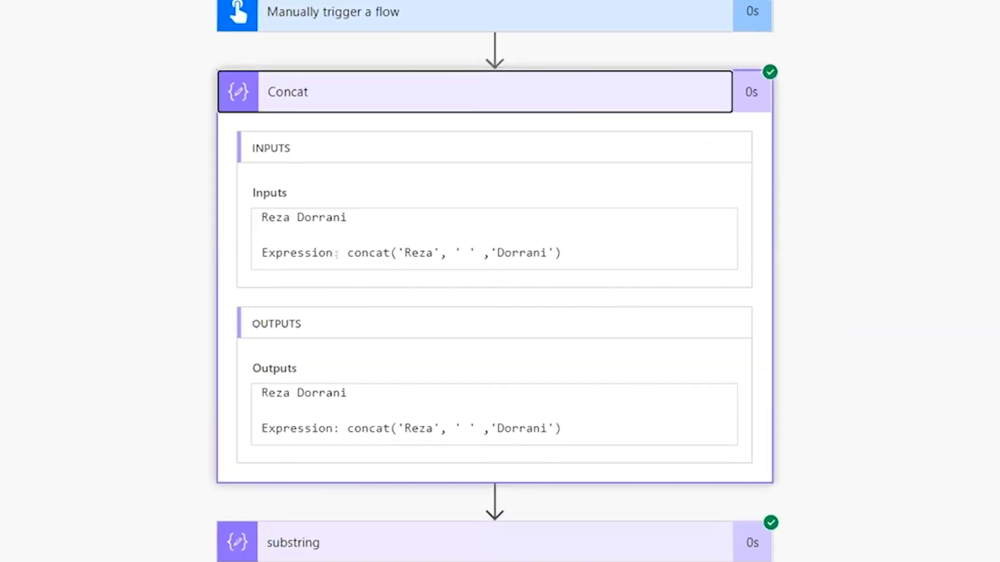
Examine the concat expression in the Concat action's inputs, comparing its name arguments with the combined result.
drag(380, 281, 430, 281)
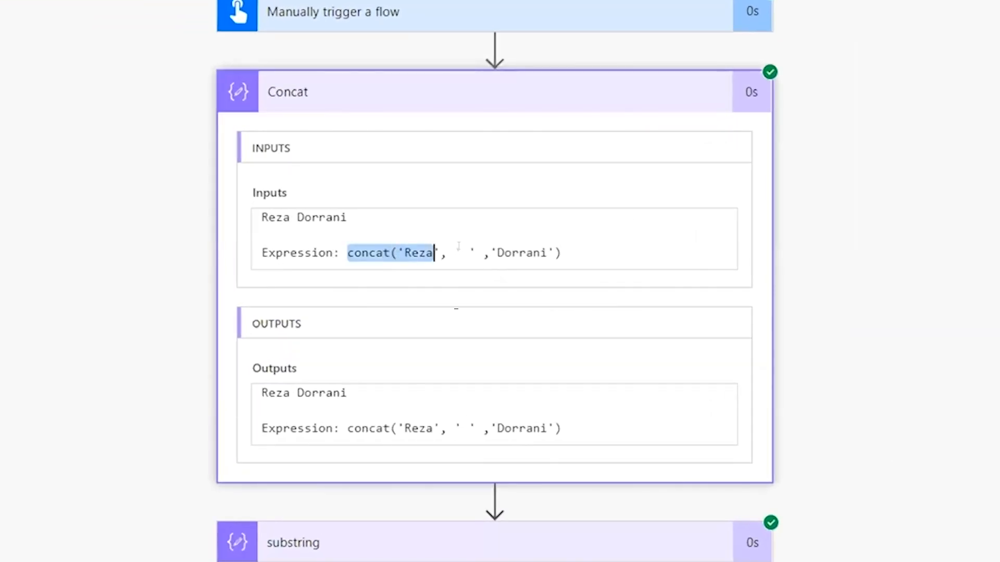
double_click(525, 252)
drag(352, 219, 201, 217)
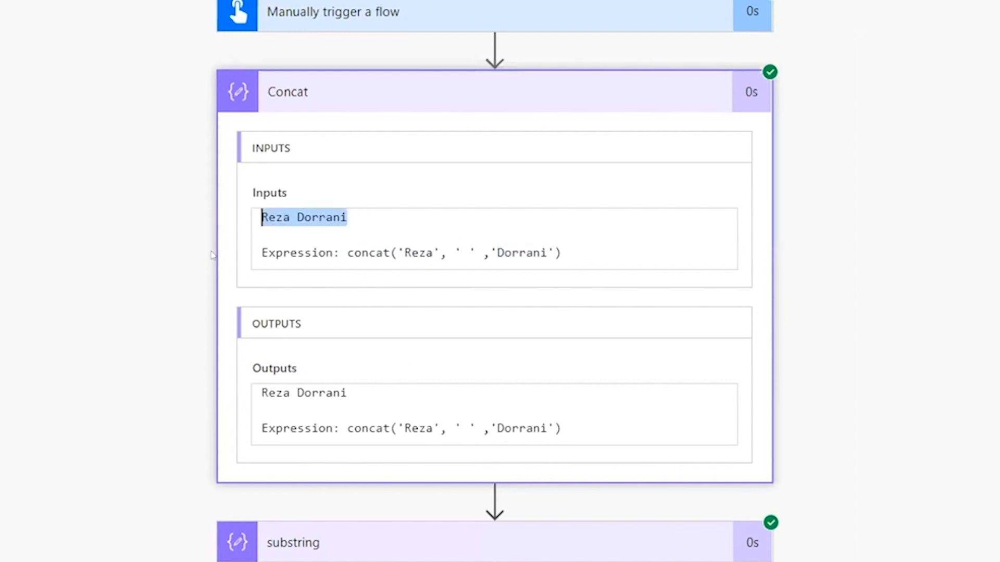
Expand the substring action and examine substring('Houston User Group',0,7), including its source text, start index, length and result.
scroll(309, 379, down, 2)
click(334, 422)
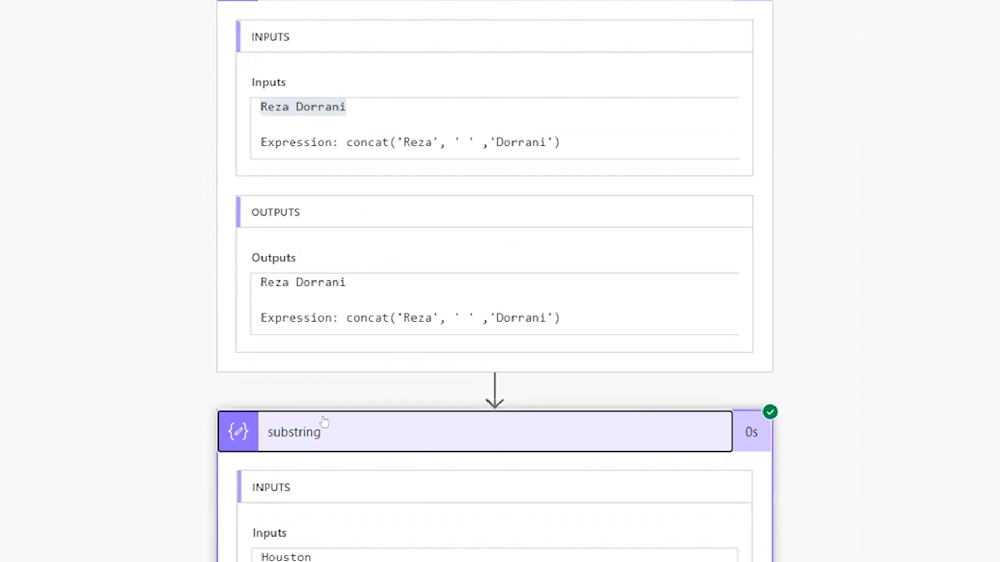
scroll(319, 419, down, 7)
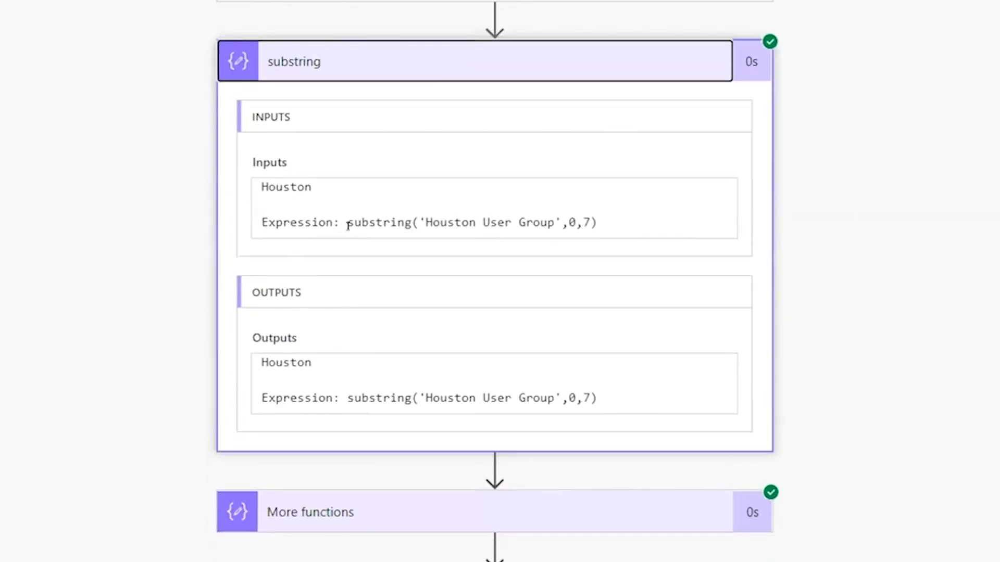
drag(425, 222, 592, 222)
click(572, 221)
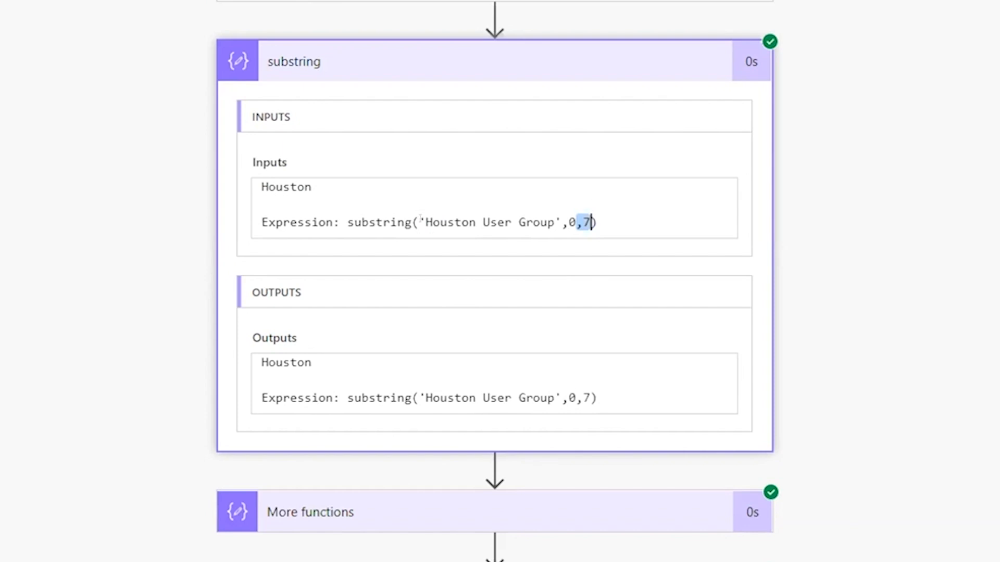
drag(420, 218, 459, 216)
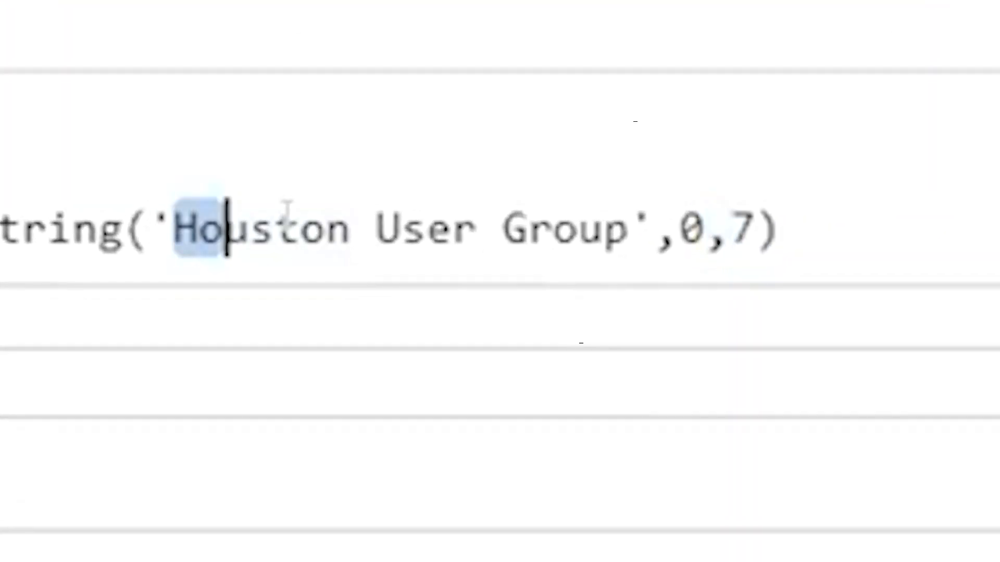
drag(227, 229, 352, 229)
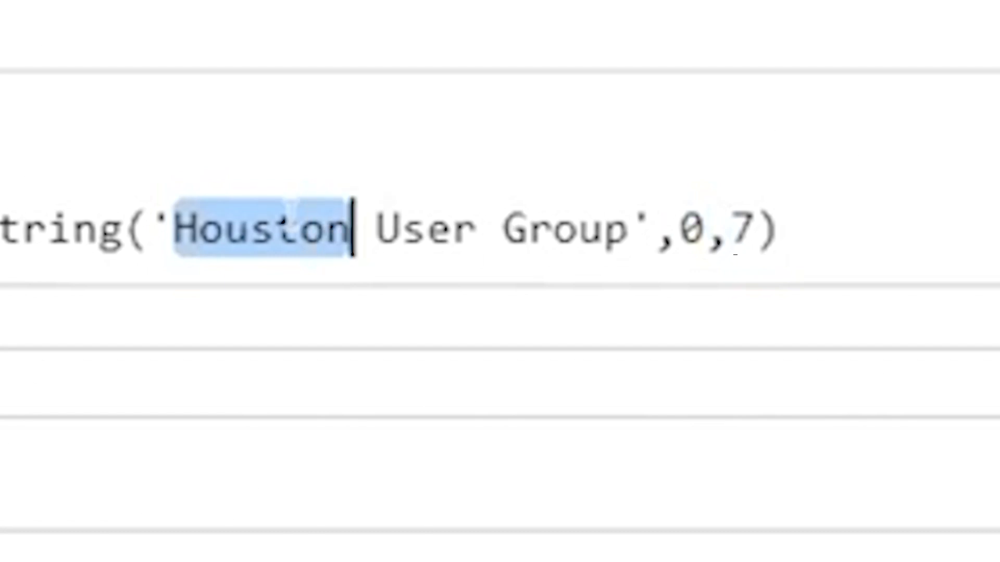
click(369, 338)
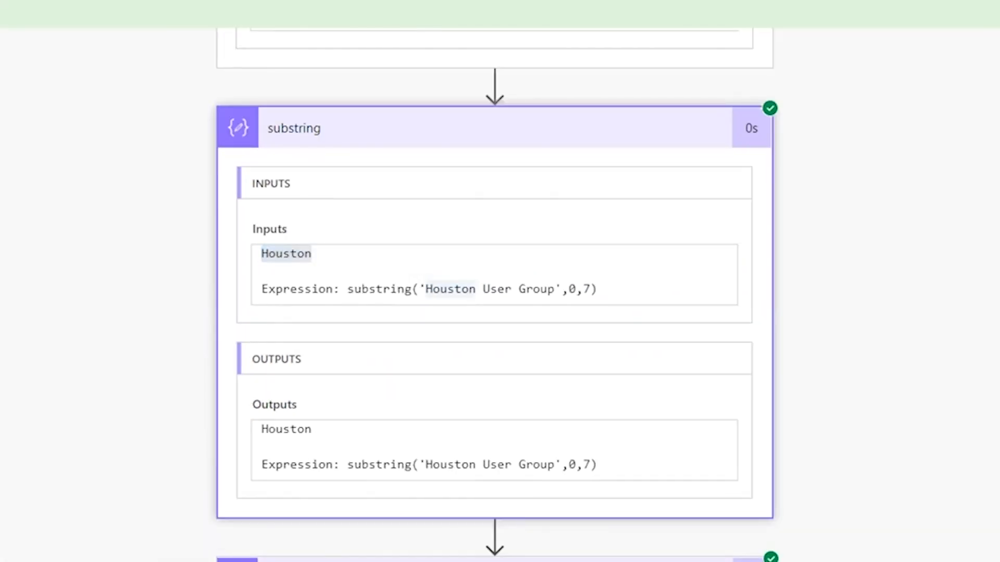
Expand the More functions action and compare the 'GUID - ' text and guid() call in its concat expression with the generated result.
scroll(293, 469, down, 7)
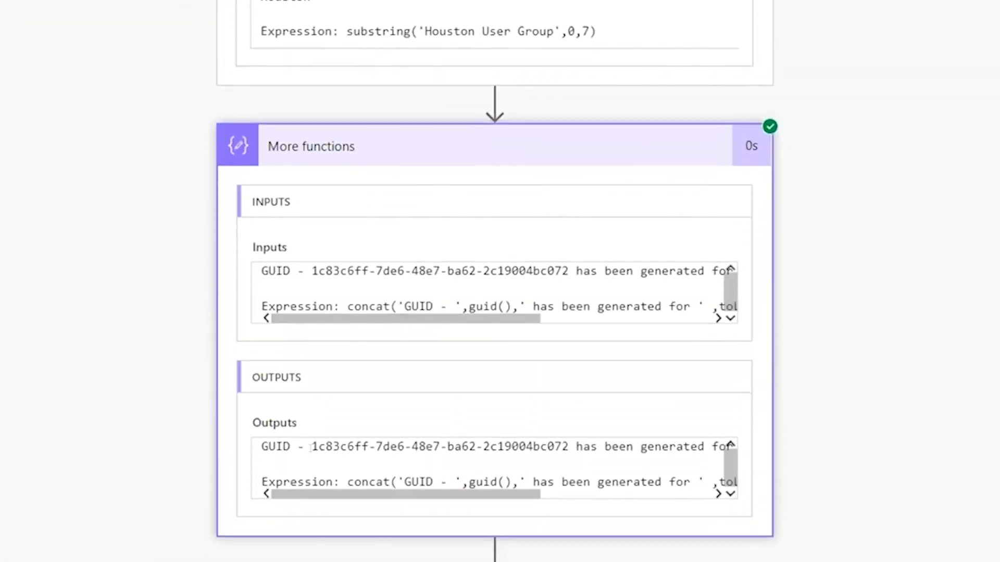
scroll(311, 448, down, 1)
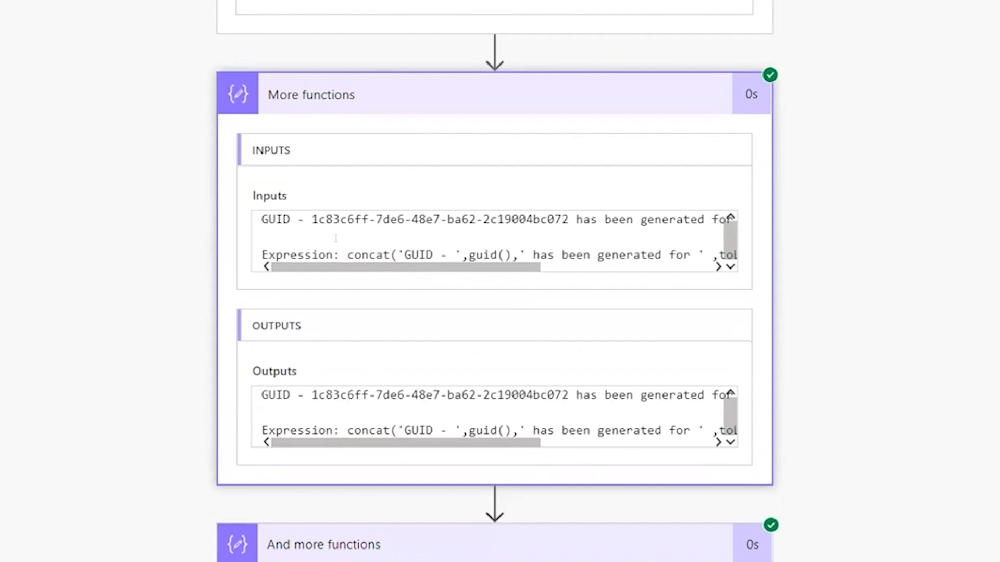
drag(402, 249, 455, 254)
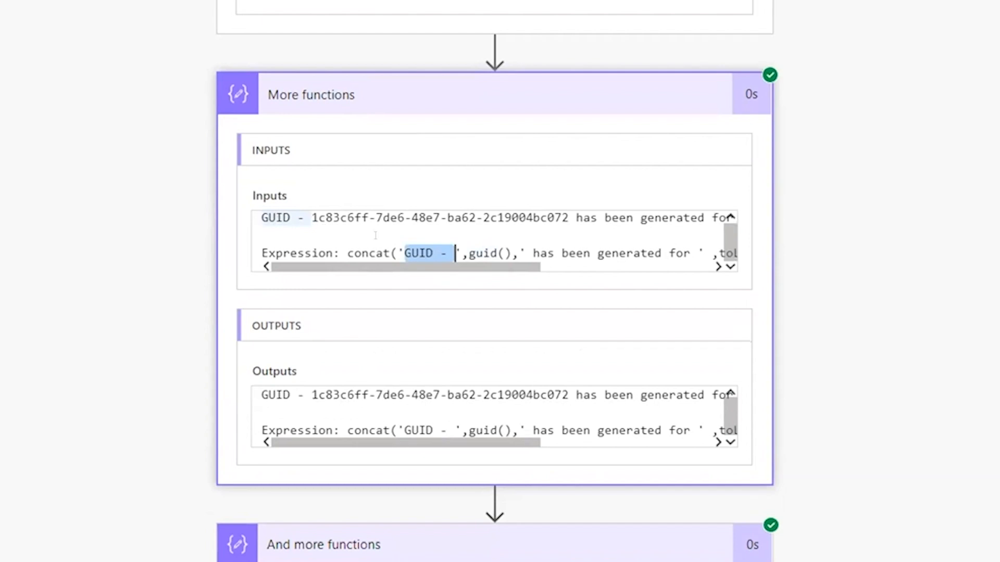
drag(468, 253, 512, 254)
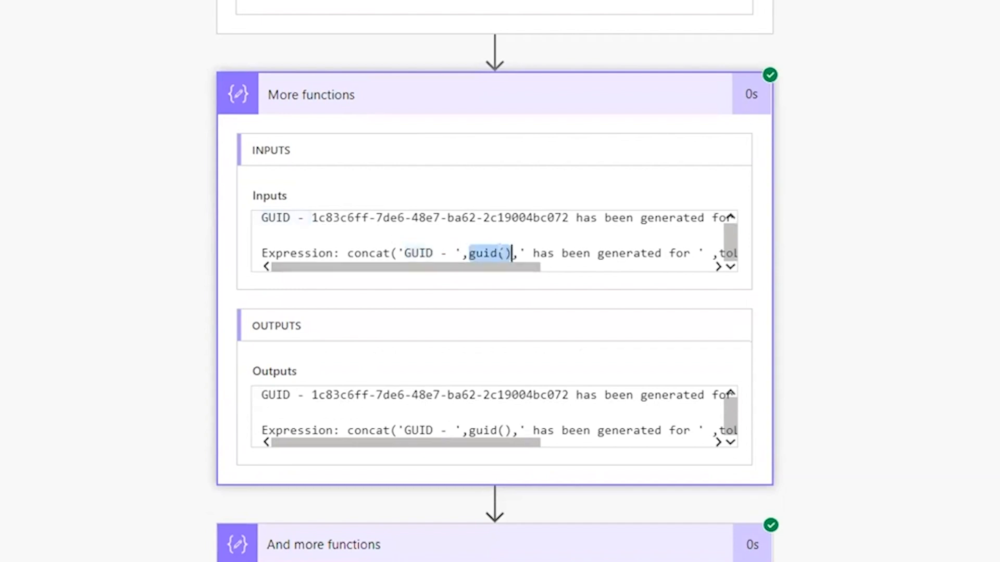
drag(312, 219, 576, 219)
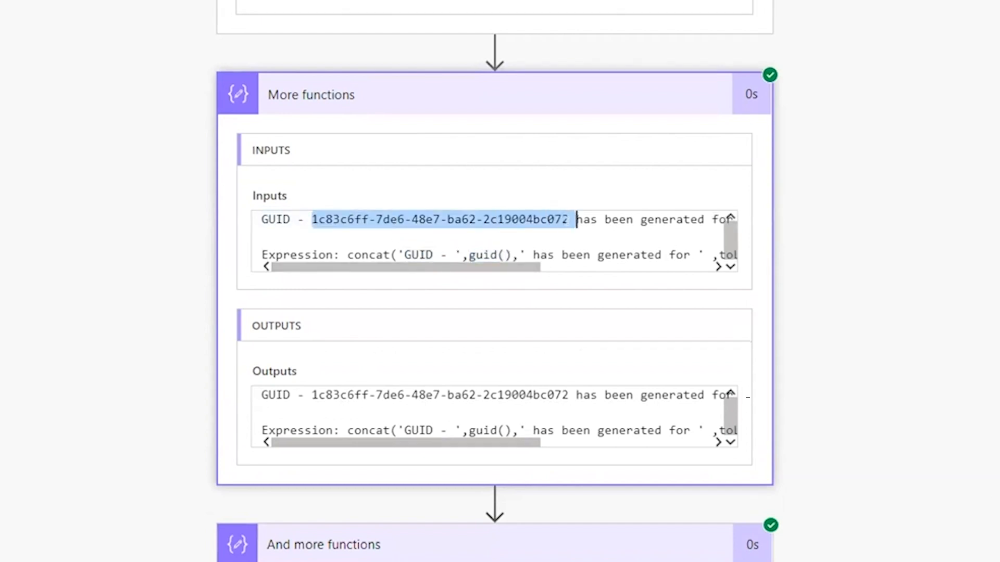
Examine the toLower call in the More functions inputs and compare its uppercase argument with the converted text.
drag(524, 271, 575, 271)
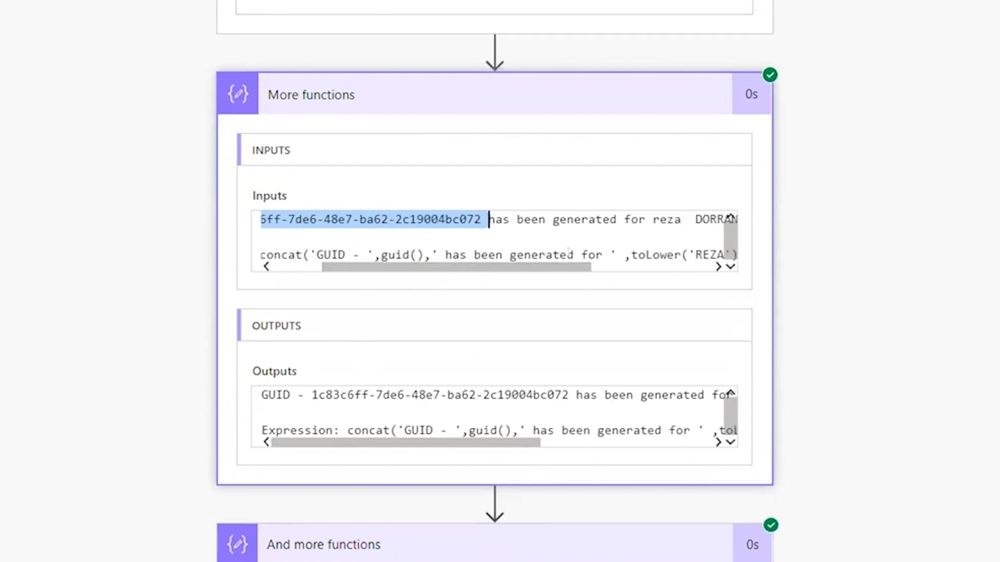
drag(515, 267, 571, 268)
double_click(564, 253)
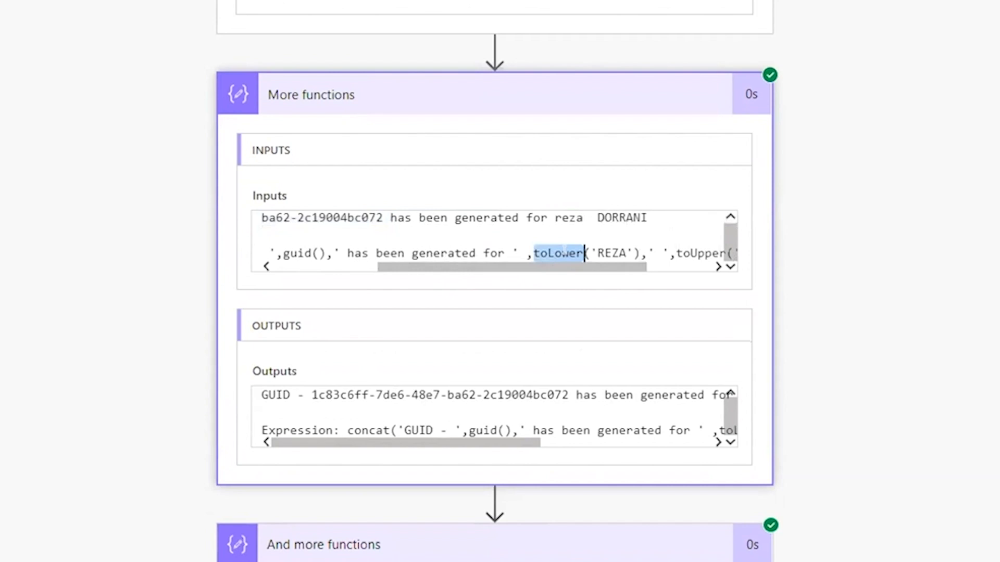
double_click(611, 253)
double_click(554, 253)
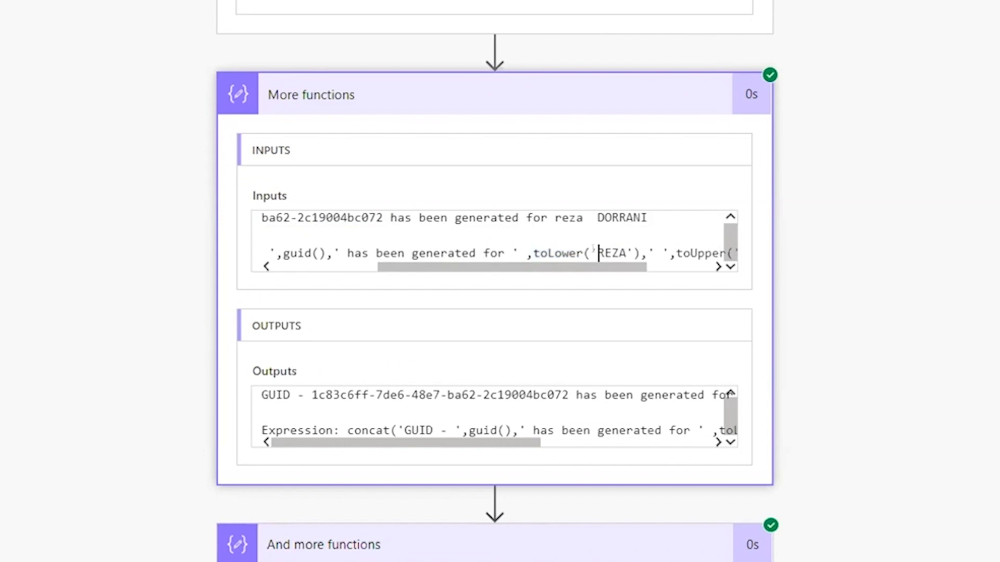
double_click(604, 253)
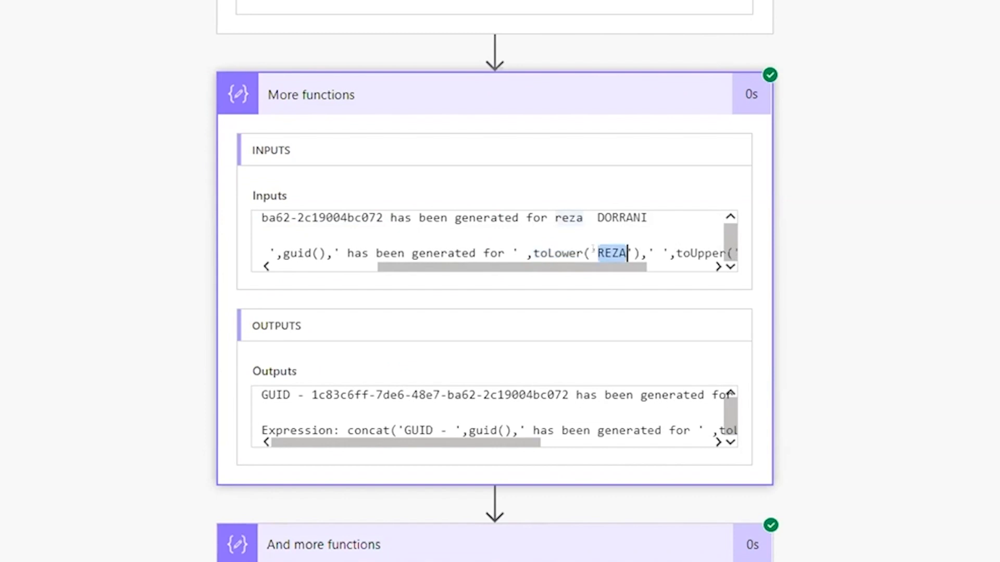
double_click(565, 219)
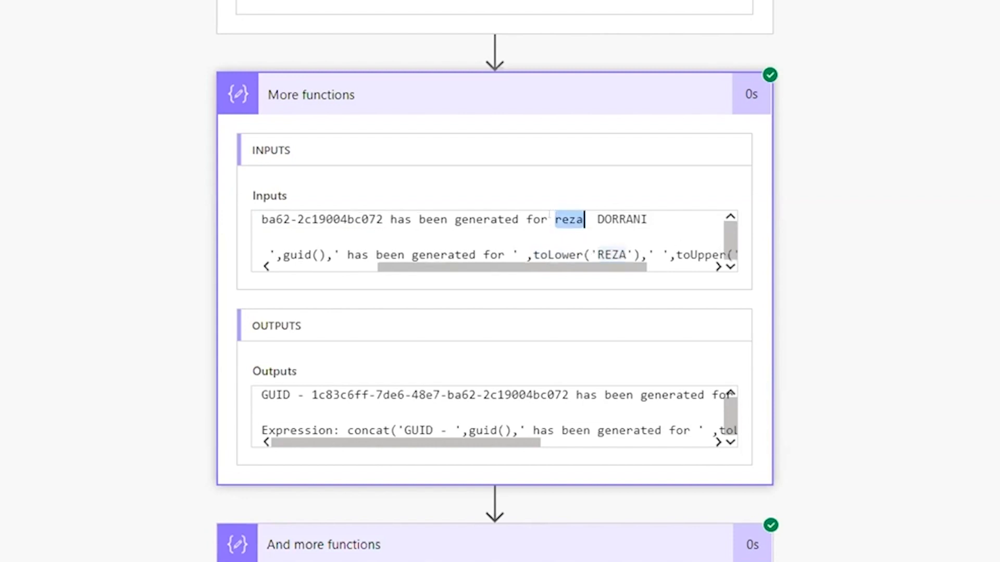
Examine the toUpper call at the end of the More functions expression and compare its mixed-case argument with the converted text.
drag(574, 269, 640, 269)
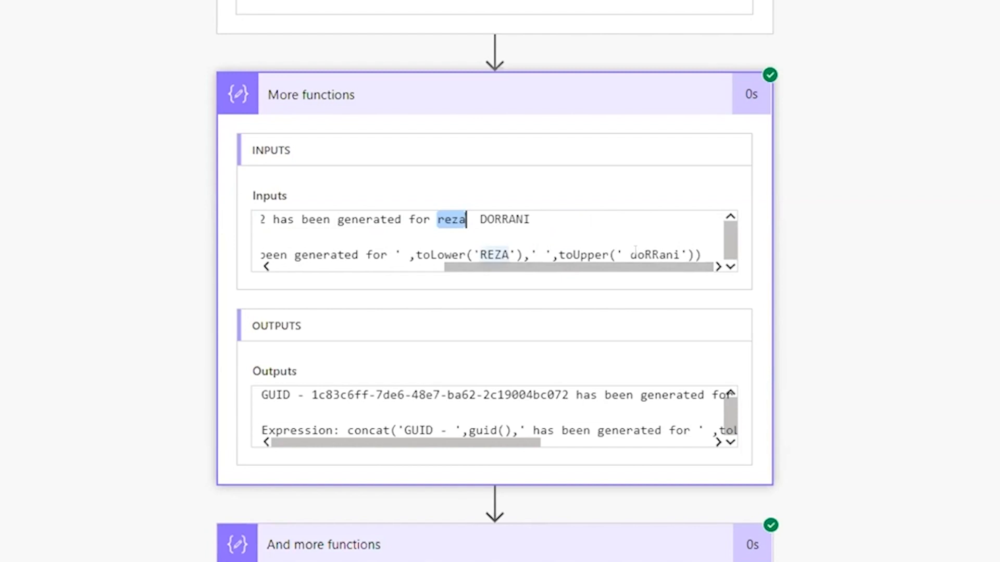
double_click(580, 253)
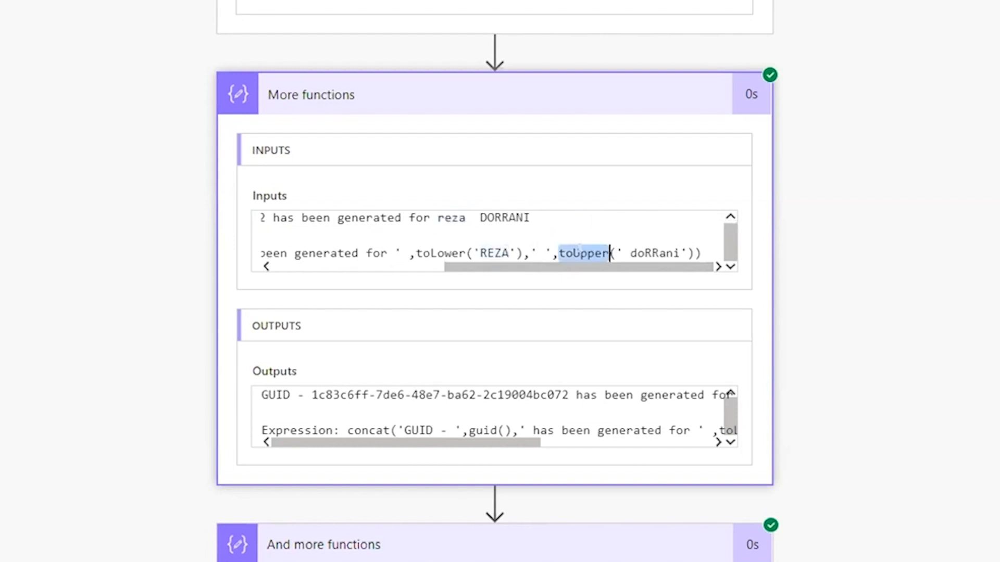
double_click(509, 218)
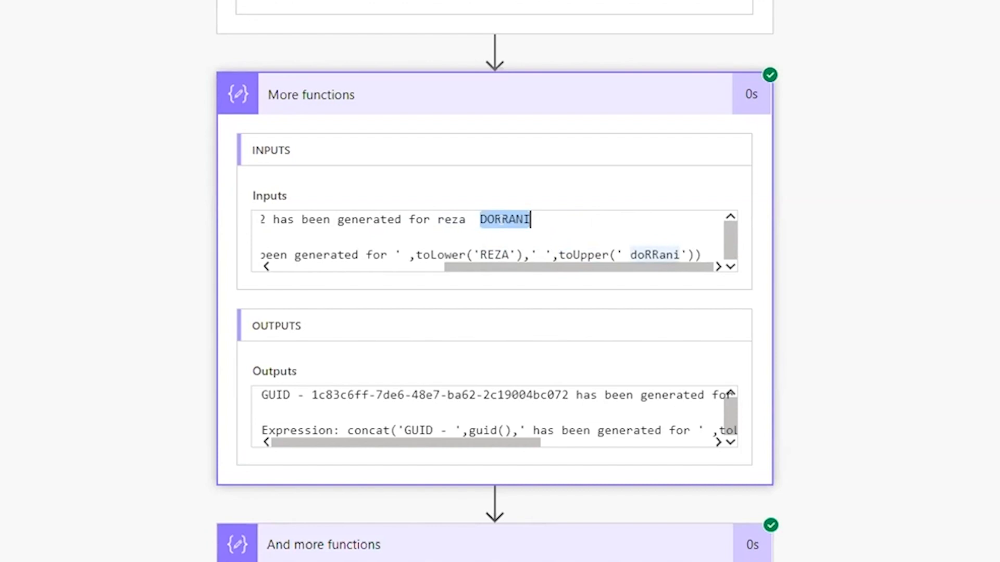
Expand the And more functions action and examine the indexOf expression's source text, its search character 'z' and the character positions.
click(370, 556)
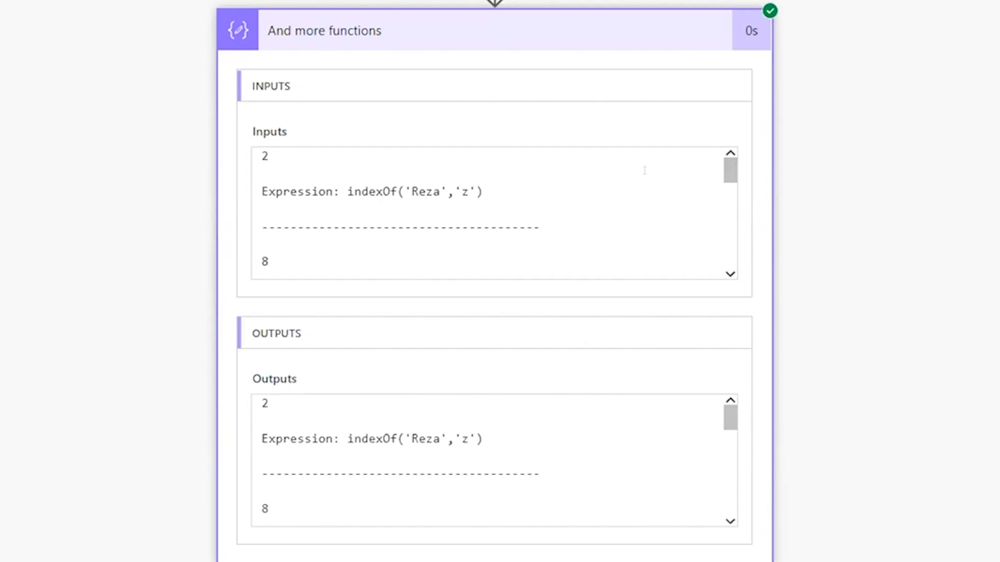
double_click(359, 181)
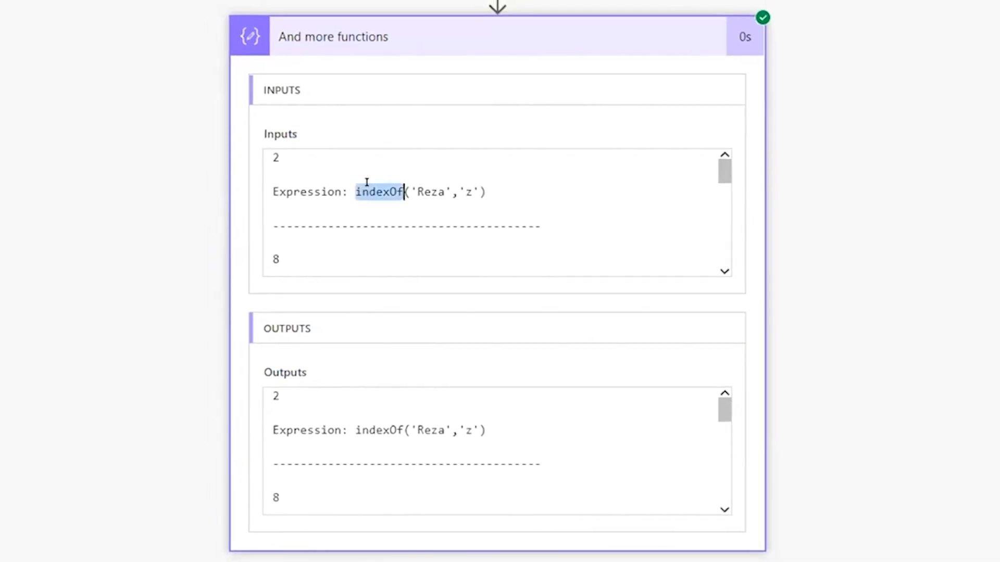
drag(417, 182, 445, 181)
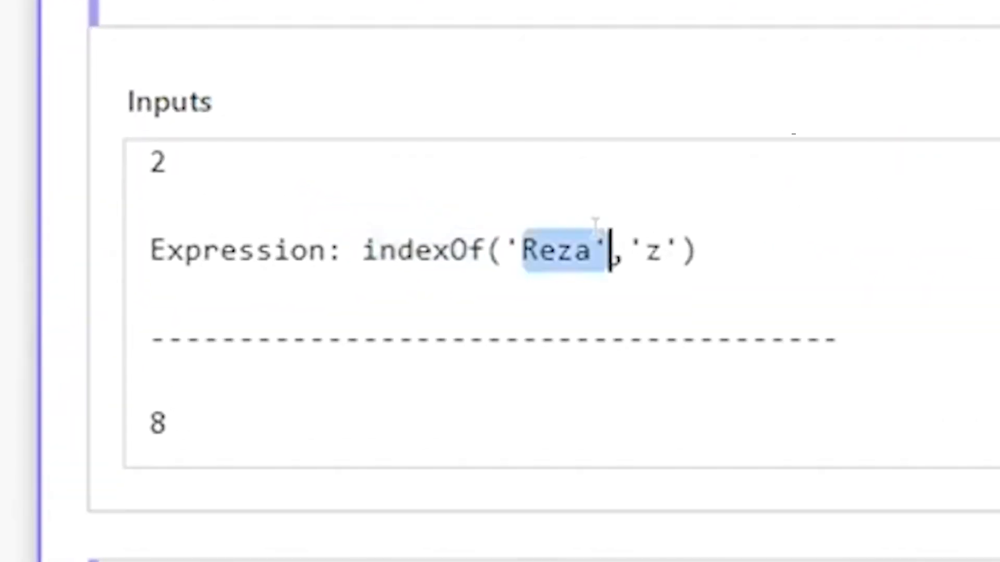
drag(595, 223, 592, 216)
click(629, 237)
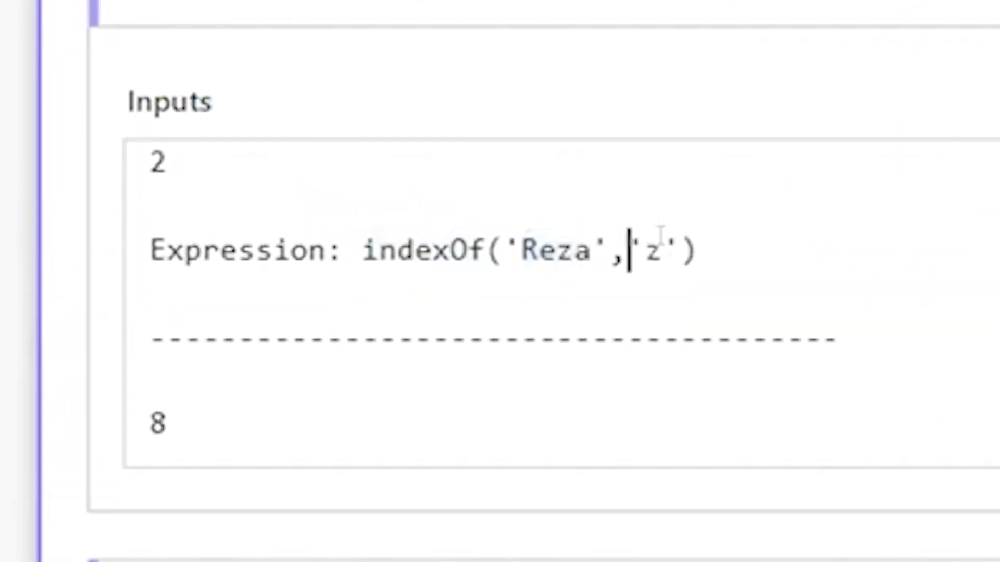
drag(660, 236, 695, 236)
drag(540, 244, 559, 234)
click(573, 236)
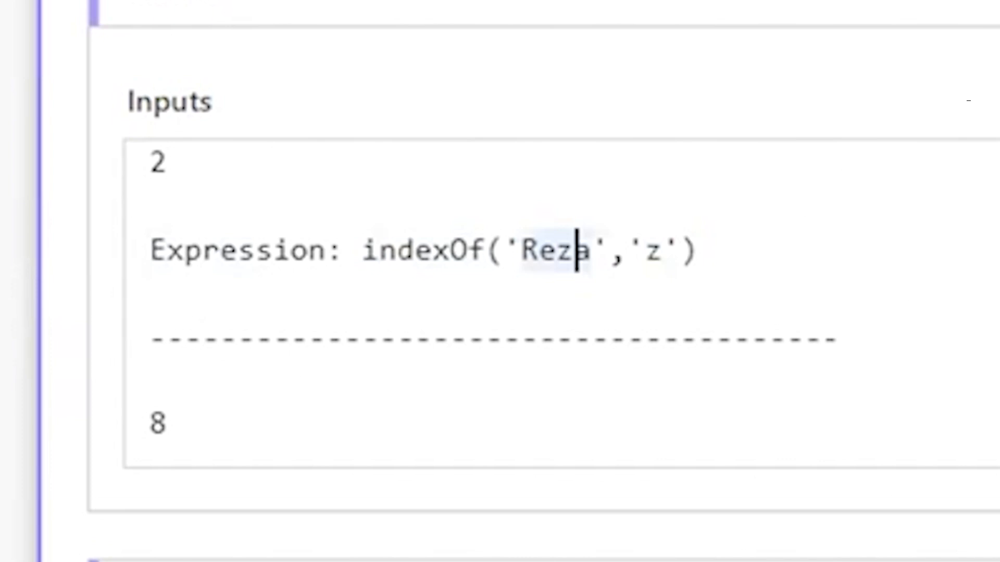
Examine the lastIndexOf expression in the And more functions inputs, locating the last occurrence of 'R' in its source text.
scroll(428, 345, down, 2)
double_click(390, 228)
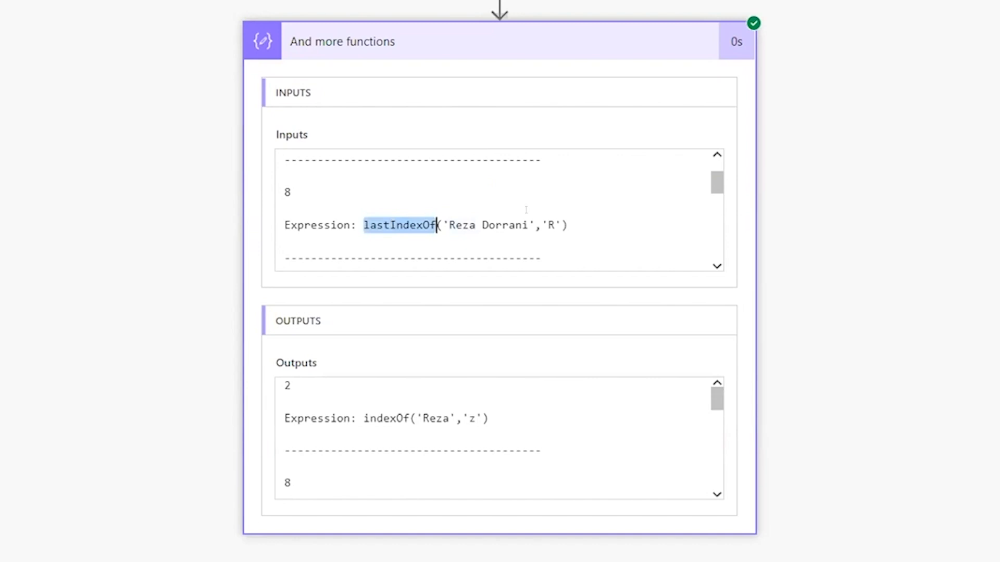
drag(546, 219, 552, 218)
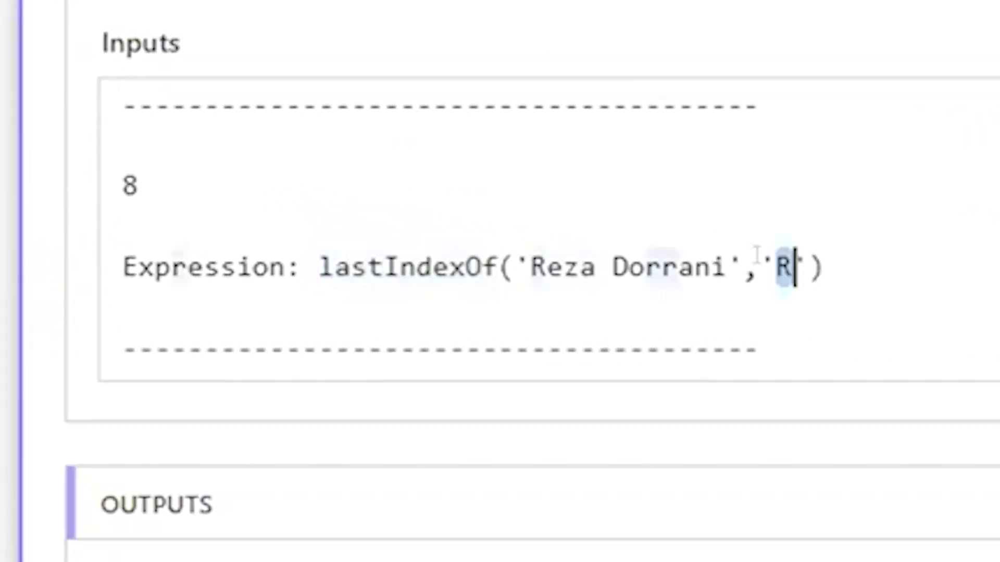
drag(646, 268, 679, 268)
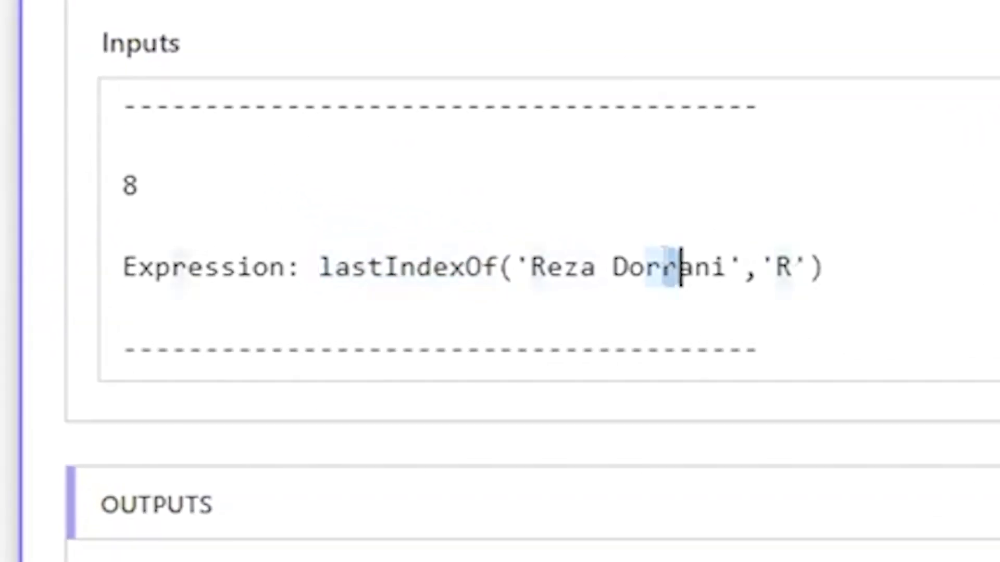
Examine the startsWith('Houston Group','gr') and endsWith('Houston Group','group') expressions in the And more functions inputs.
scroll(657, 249, down, 5)
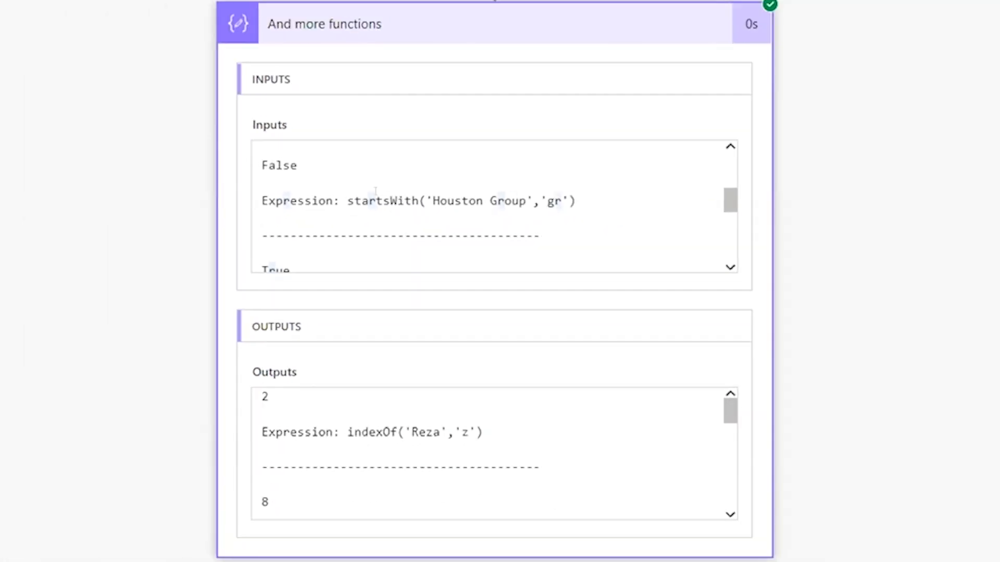
double_click(375, 192)
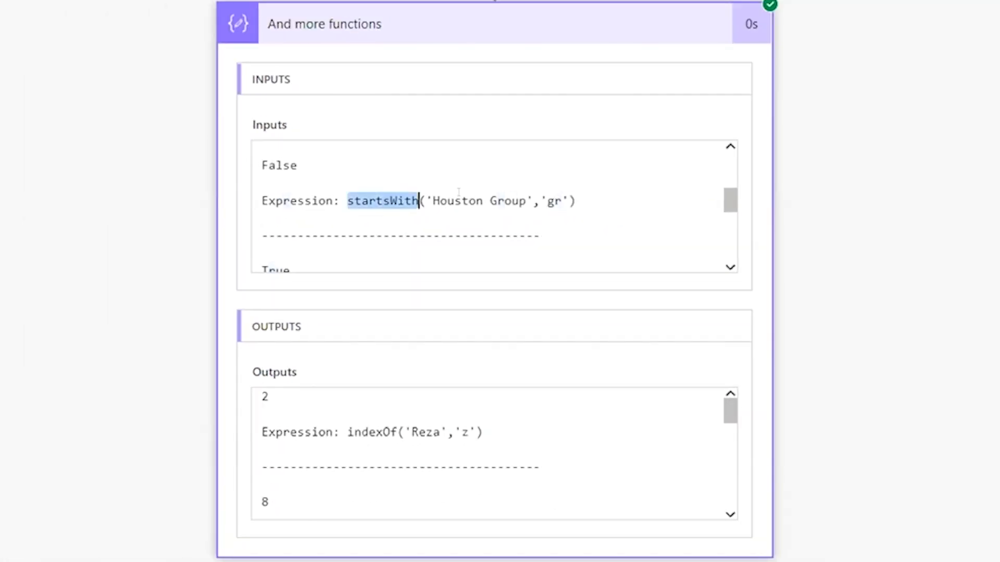
scroll(470, 192, down, 3)
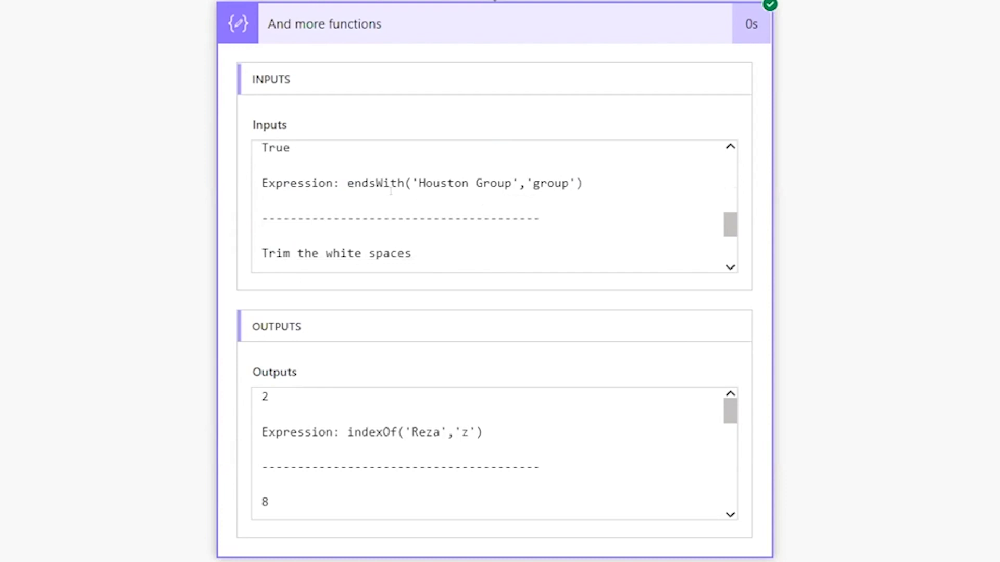
double_click(367, 186)
double_click(549, 183)
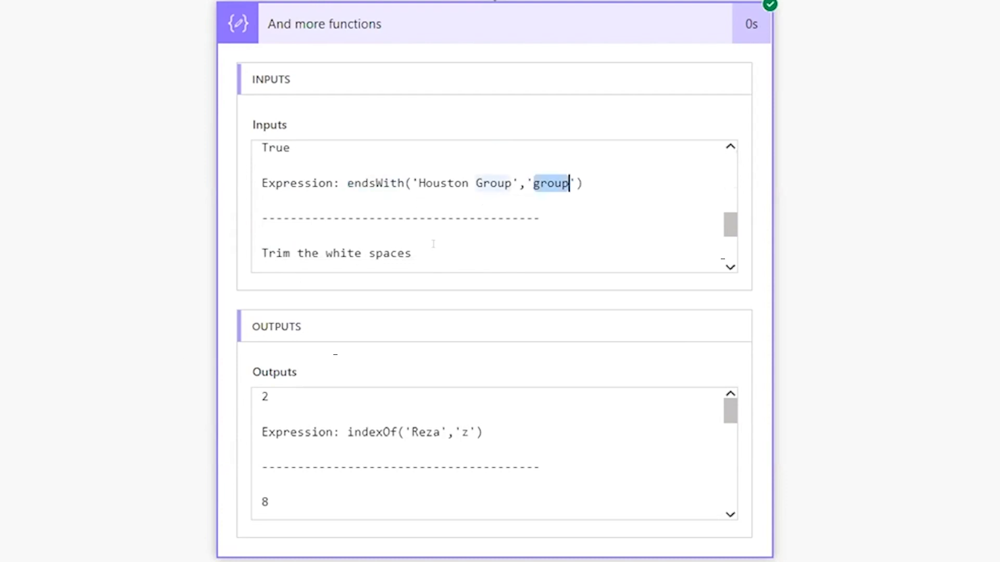
Examine the trim expression around the padded text 'Trim the white spaces' in the And more functions inputs.
scroll(401, 232, down, 3)
scroll(365, 177, up, 2)
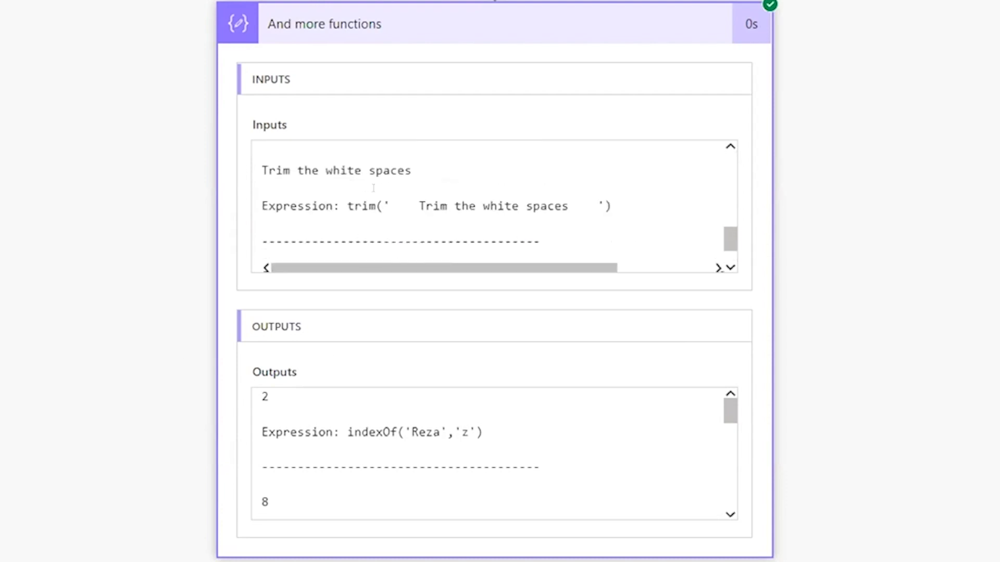
drag(346, 206, 612, 207)
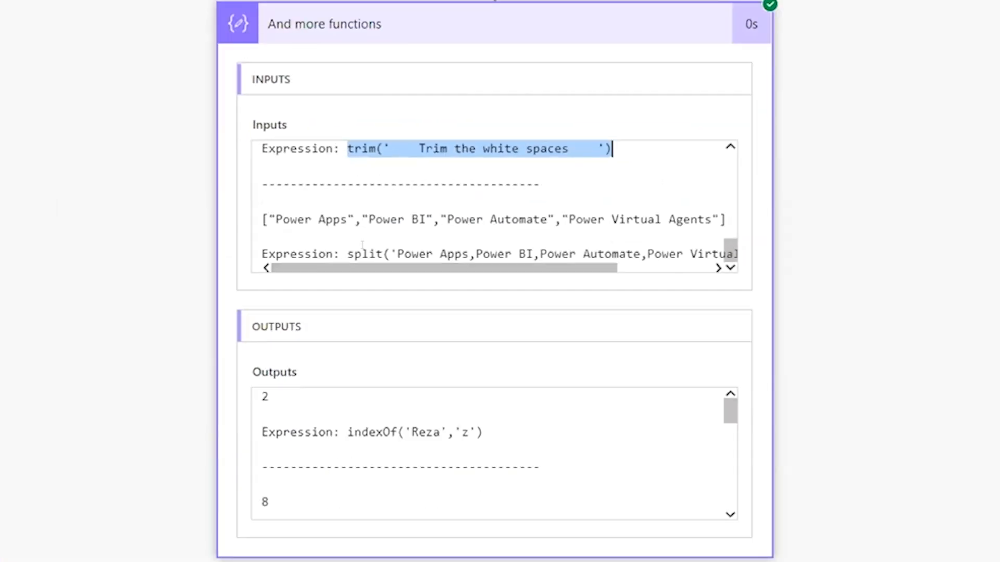
Examine the split expression in the And more functions inputs and the String functions table in the functions reference guide.
double_click(362, 250)
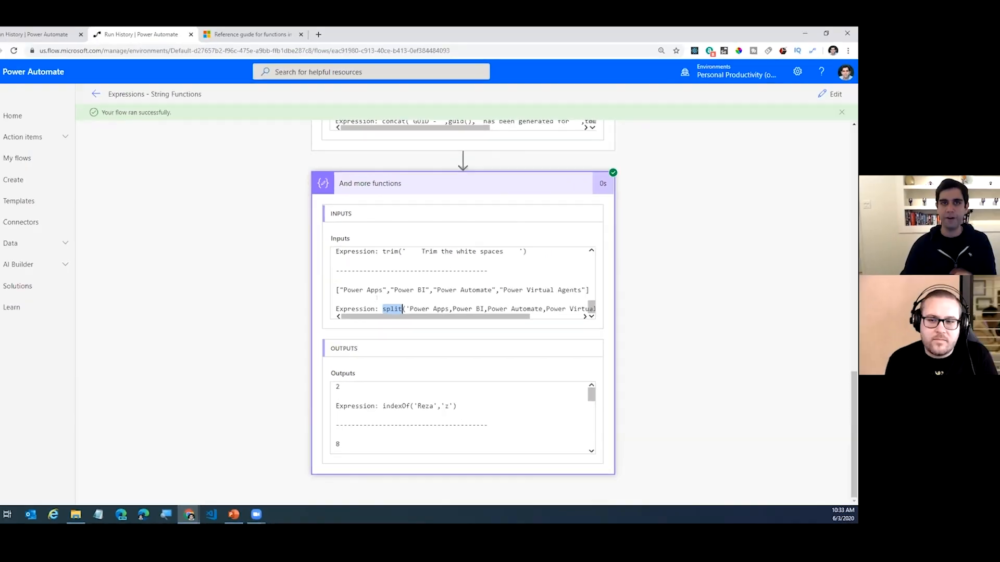
click(263, 54)
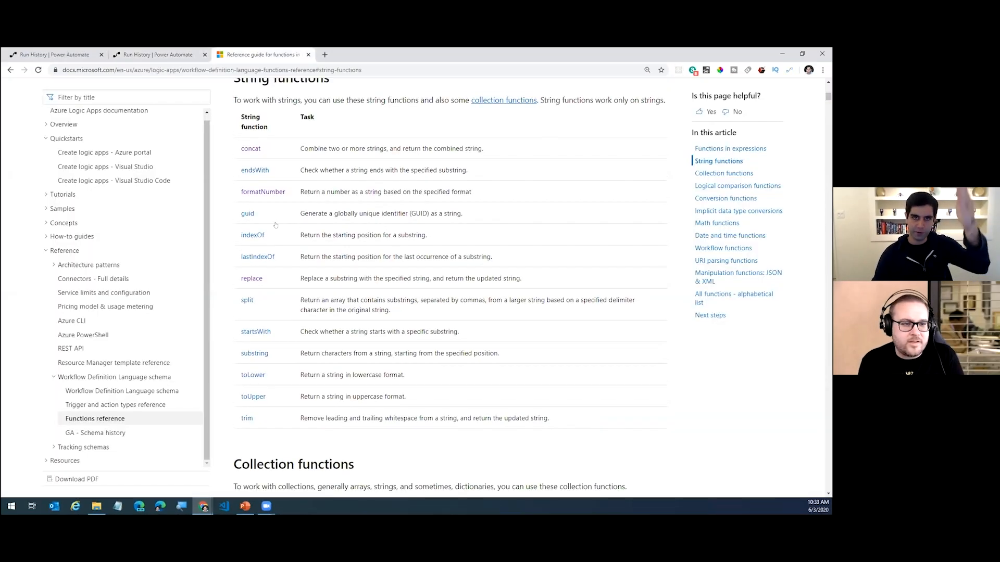
scroll(278, 225, up, 2)
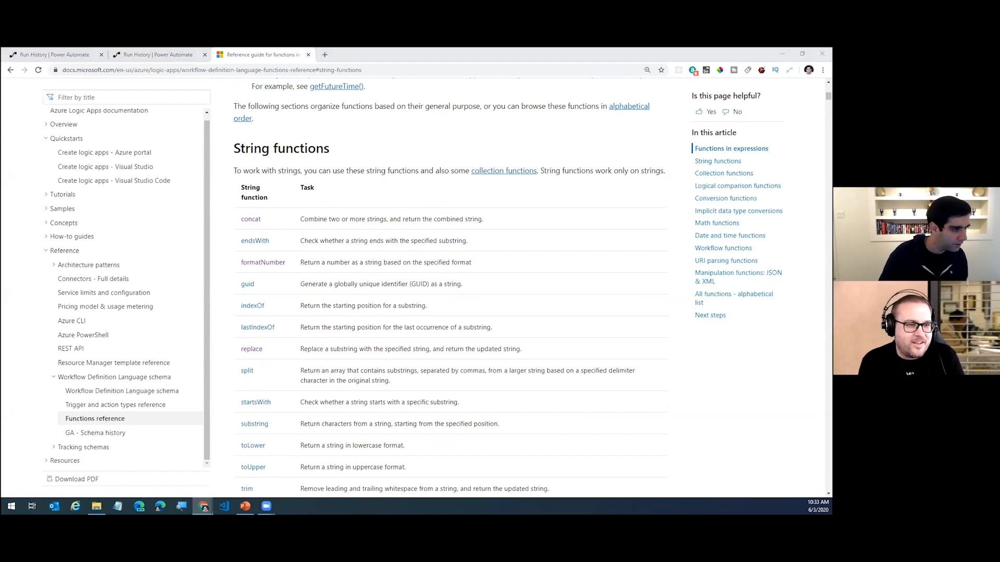
Bring the Expressions - Collection Functions flow into the browser window and review its Cars arrays, Check BMW in array and Collection Ops actions.
drag(1, 55, 181, 57)
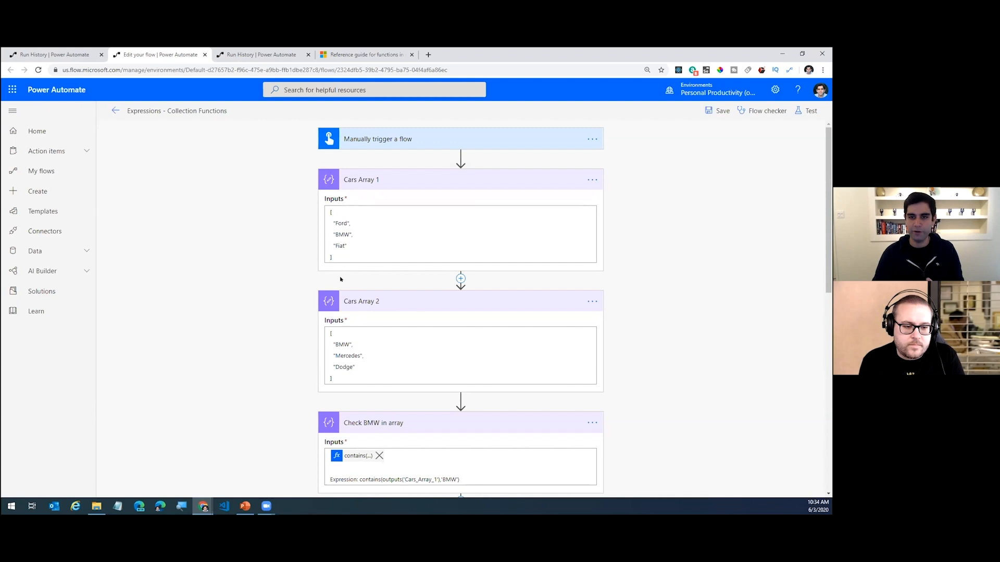
scroll(342, 234, down, 4)
scroll(341, 265, up, 1)
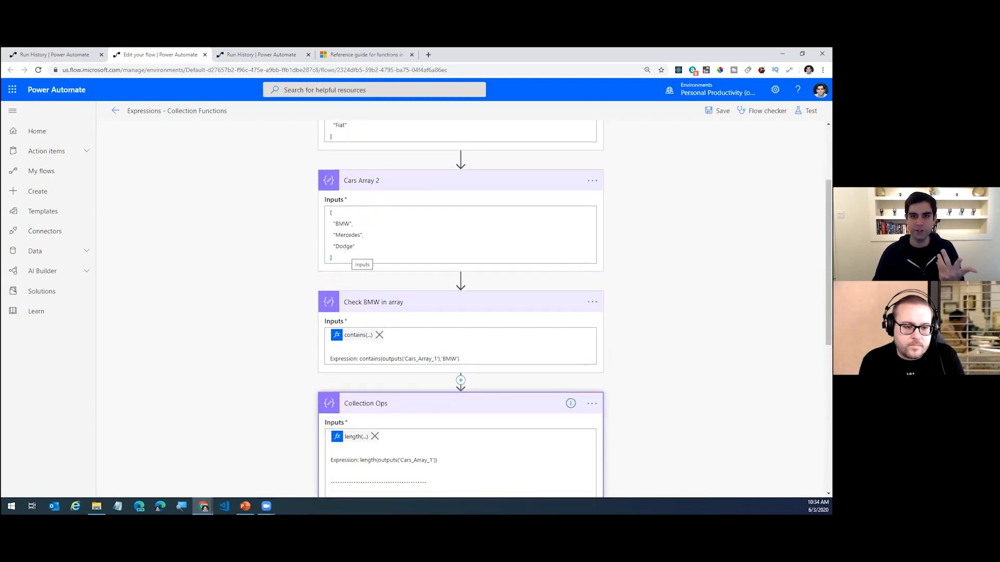
scroll(368, 282, down, 1)
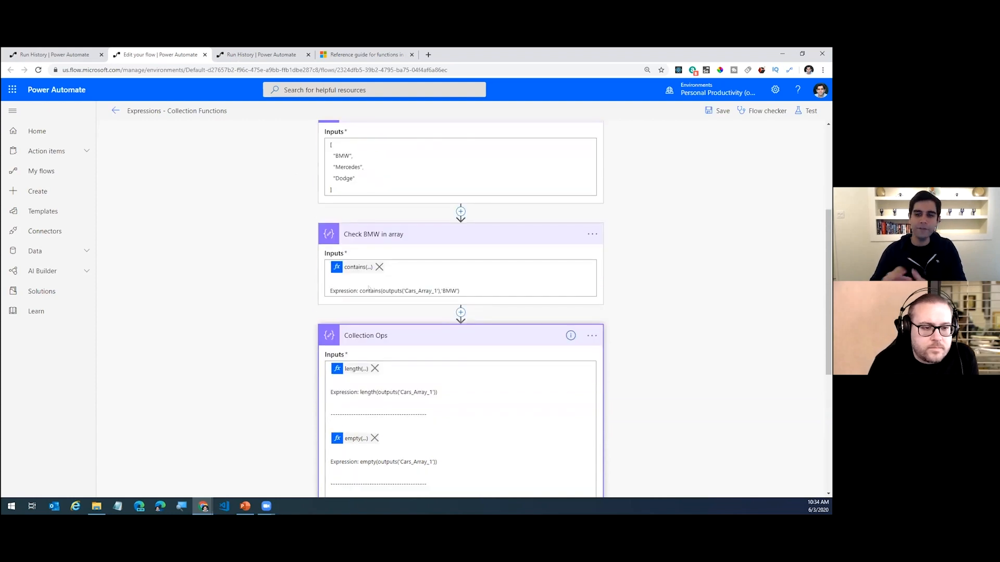
scroll(400, 333, down, 2)
scroll(401, 333, down, 3)
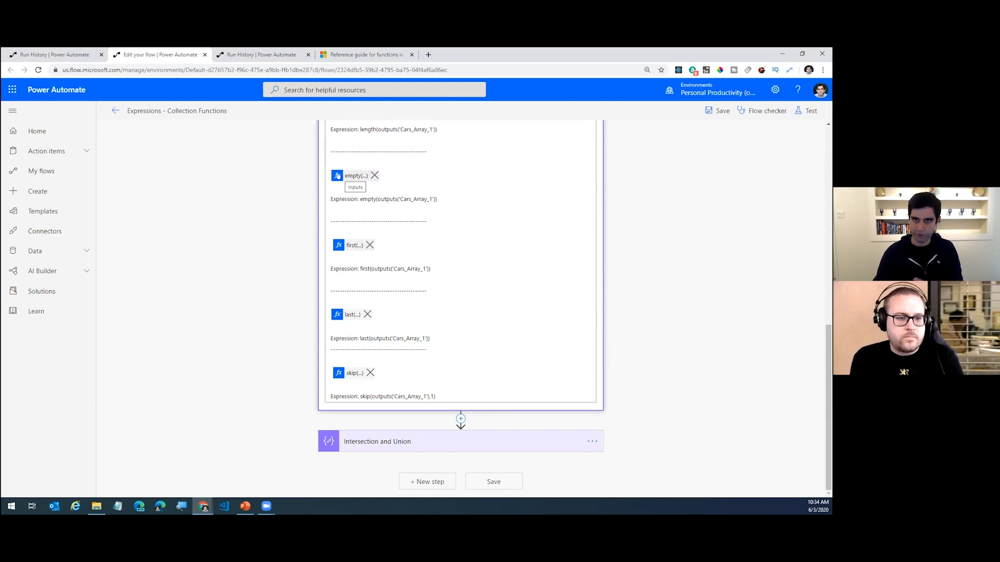
Go to the Collection functions section of the functions reference guide and review the listed functions.
click(343, 54)
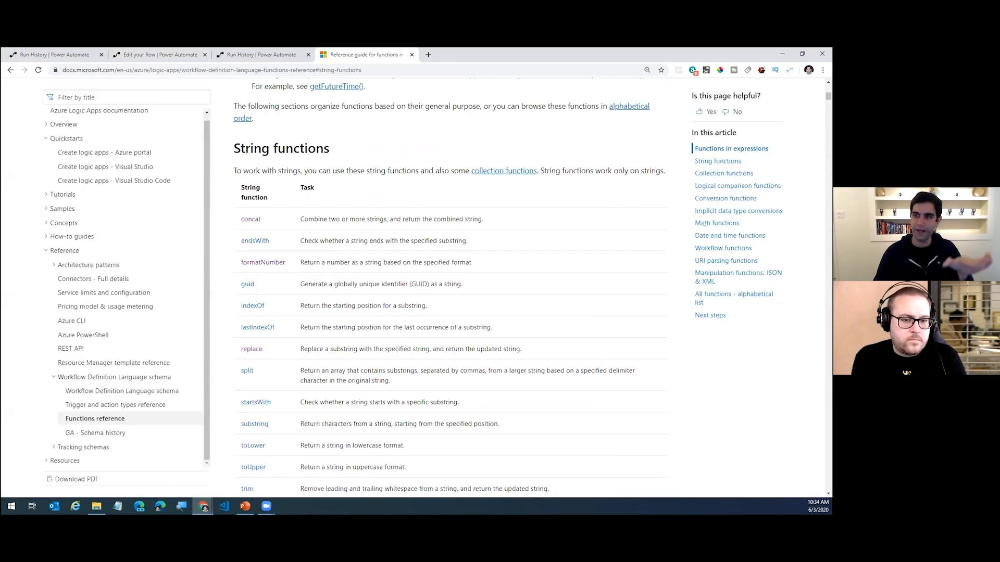
click(712, 173)
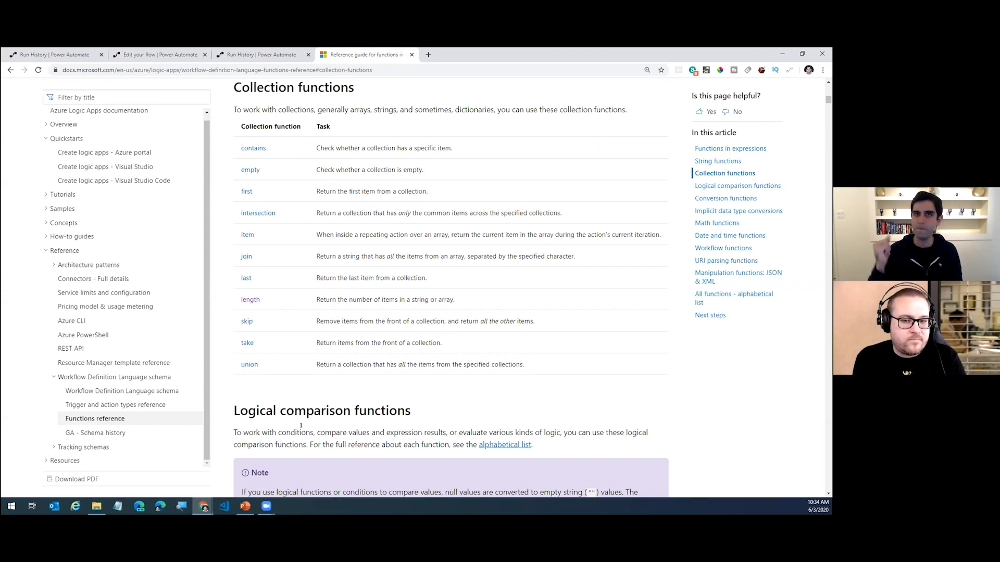
Run a test of the Expressions - Collection Functions flow and open its run results.
click(156, 54)
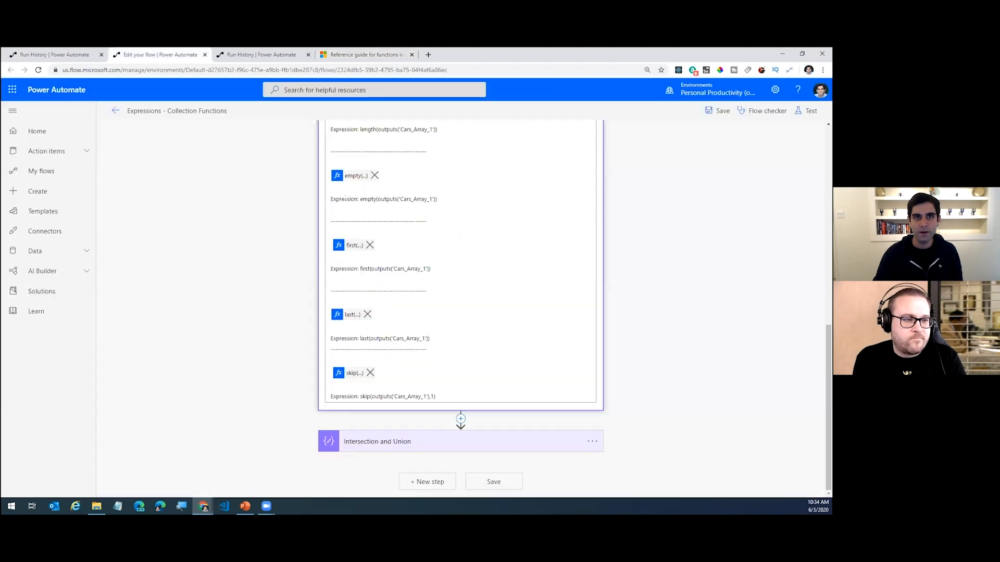
click(807, 110)
click(708, 178)
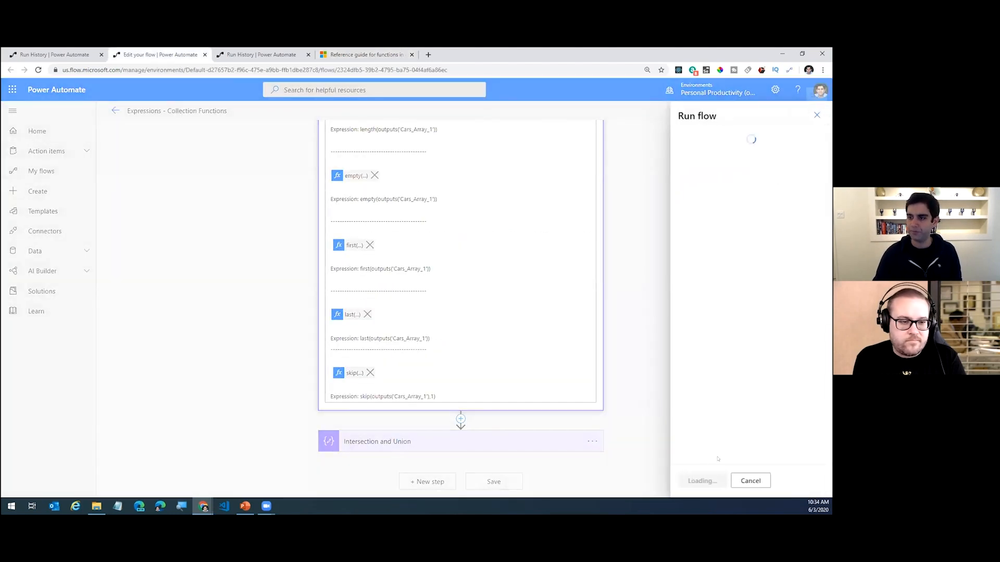
click(703, 481)
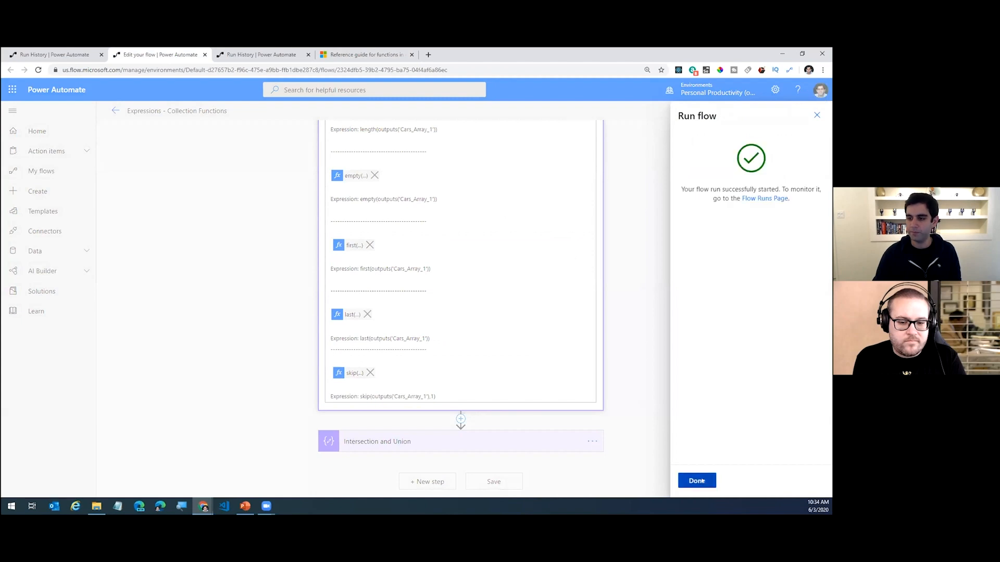
click(698, 480)
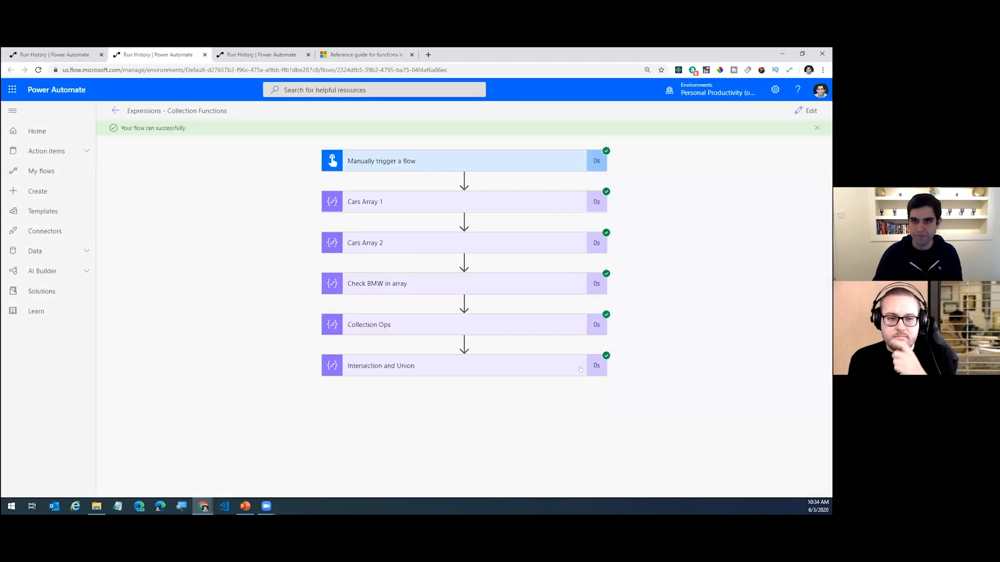
Expand the Cars Array 1 and Cars Array 2 actions in the run results and examine their array items.
click(388, 202)
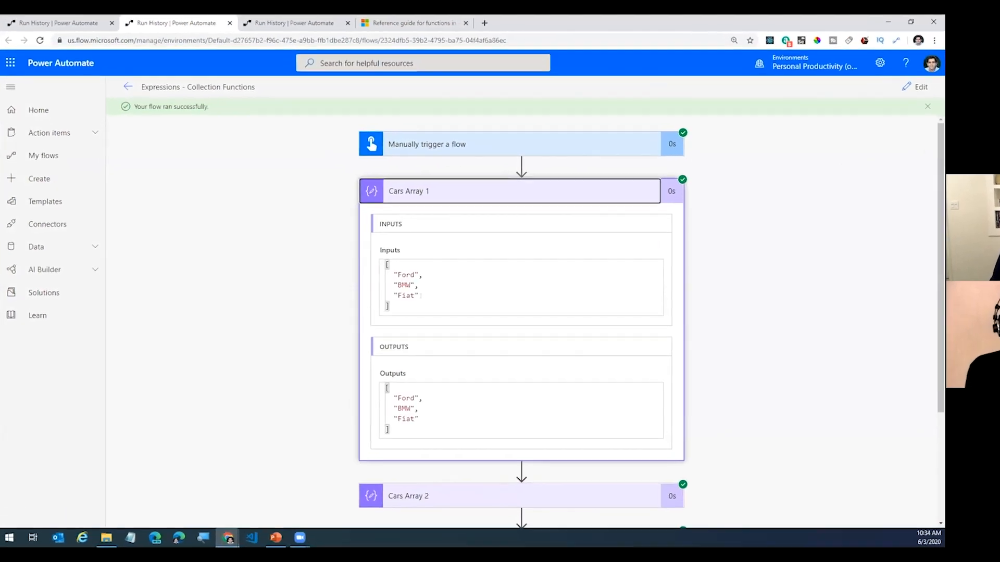
scroll(421, 295, down, 3)
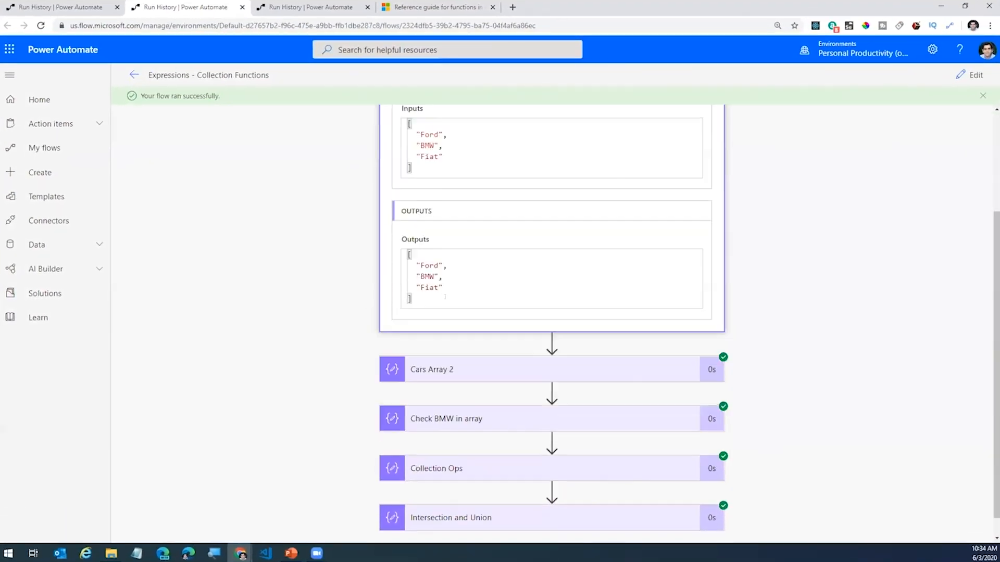
click(434, 371)
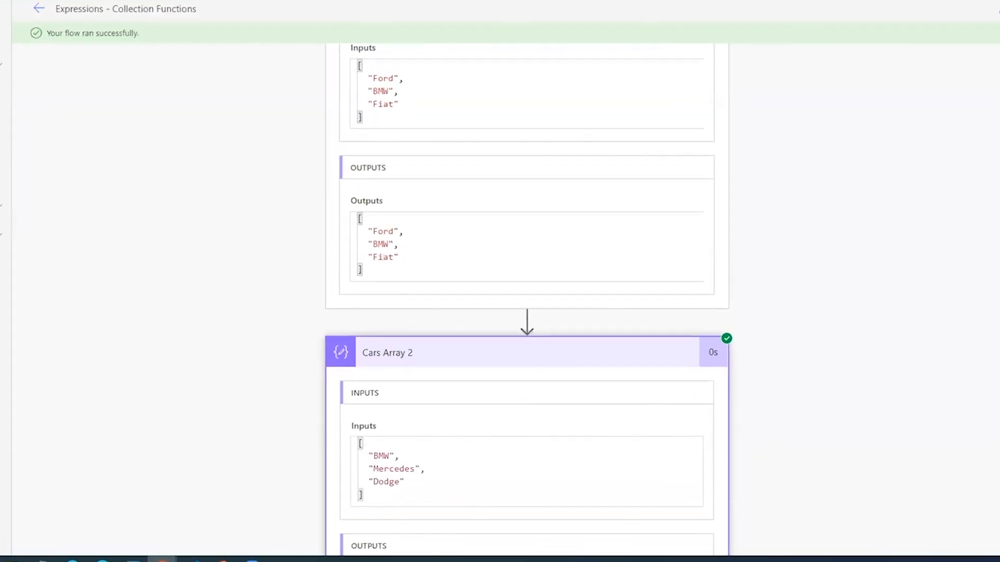
scroll(348, 286, down, 2)
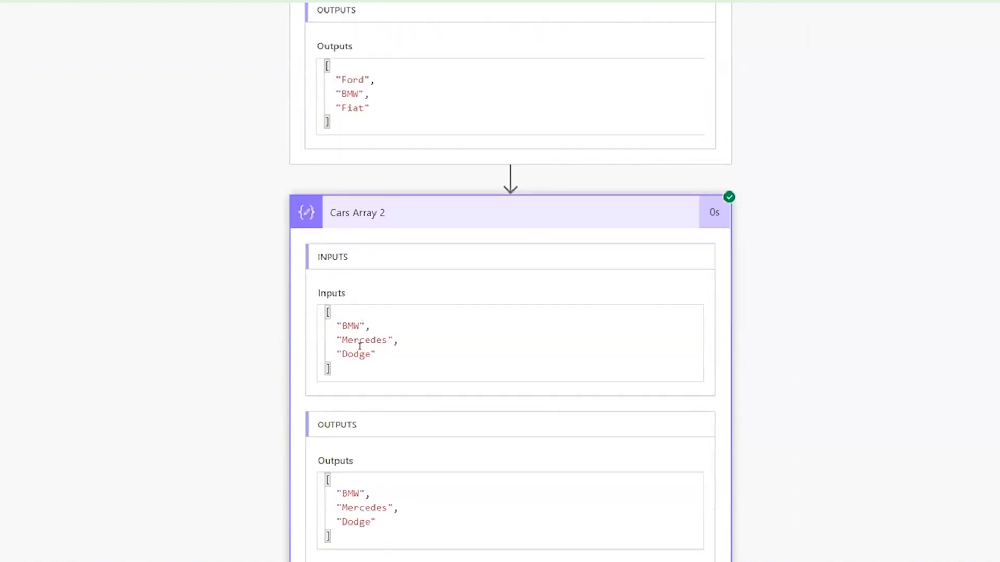
Expand the Check BMW in array action and examine its contains expression and the search value 'BMW'.
scroll(360, 345, down, 5)
click(374, 367)
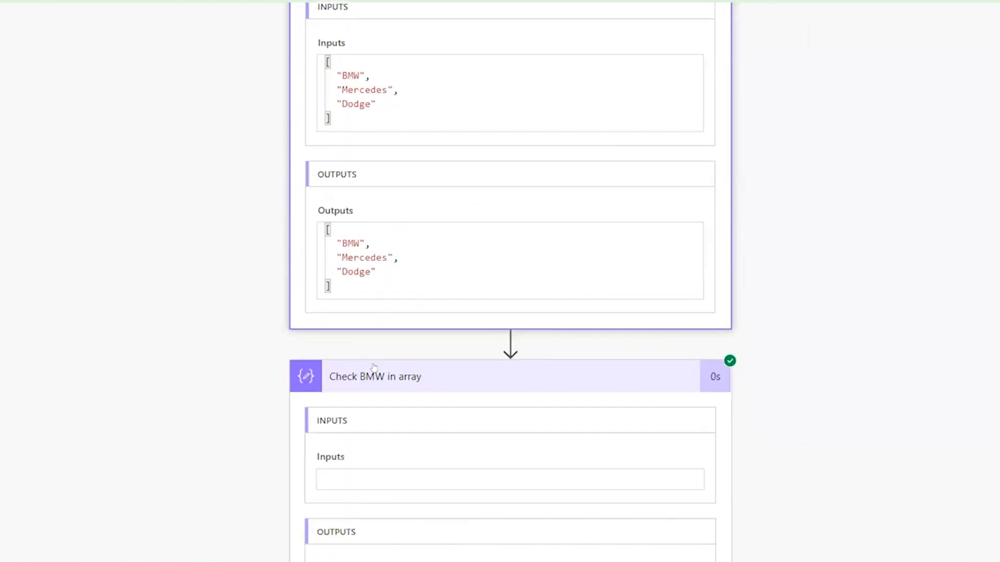
scroll(373, 367, down, 3)
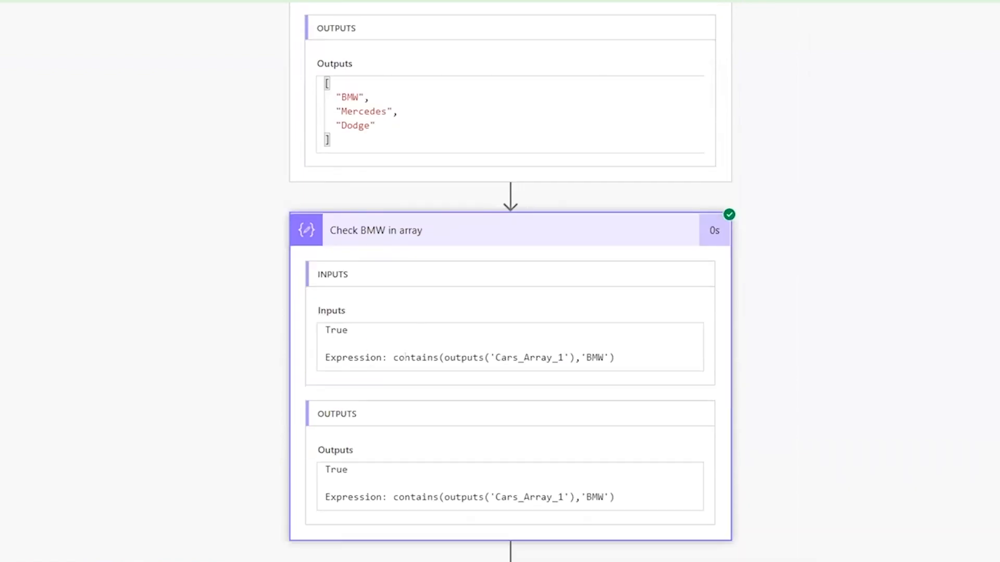
double_click(409, 358)
double_click(456, 358)
double_click(423, 358)
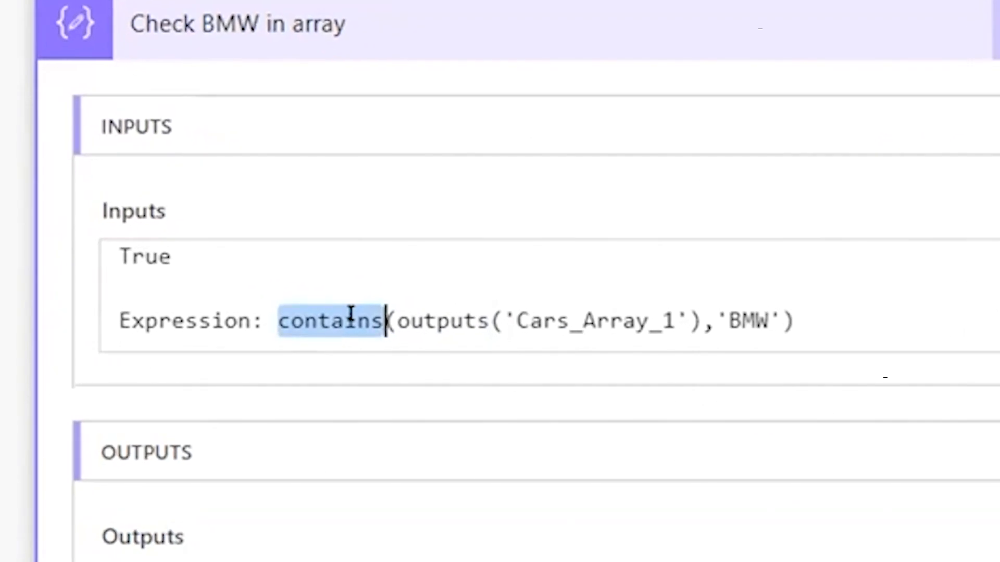
double_click(734, 320)
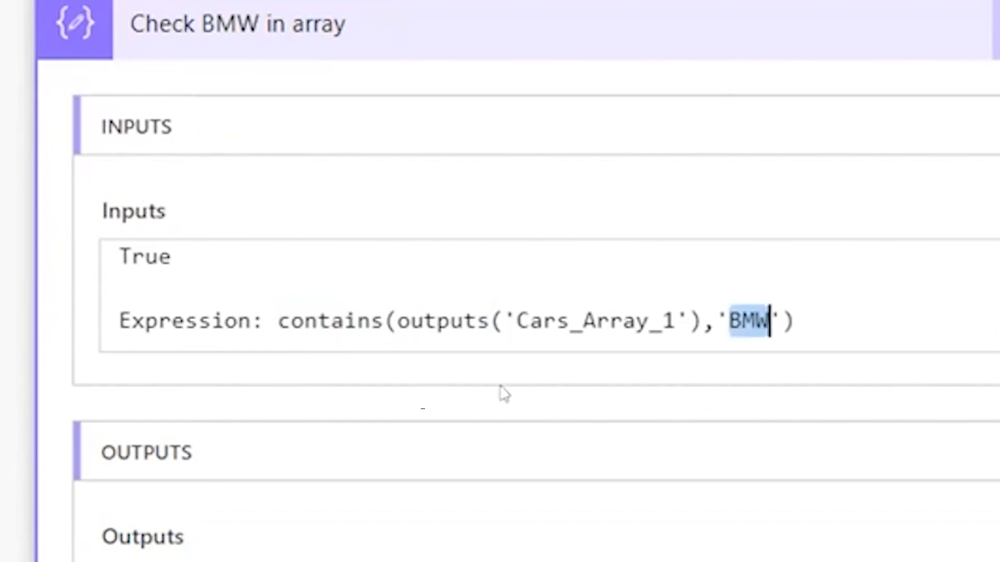
Examine the outputs('Cars_Array_1') argument of the contains expression together with the function name and the 'BMW' value.
double_click(482, 317)
click(457, 320)
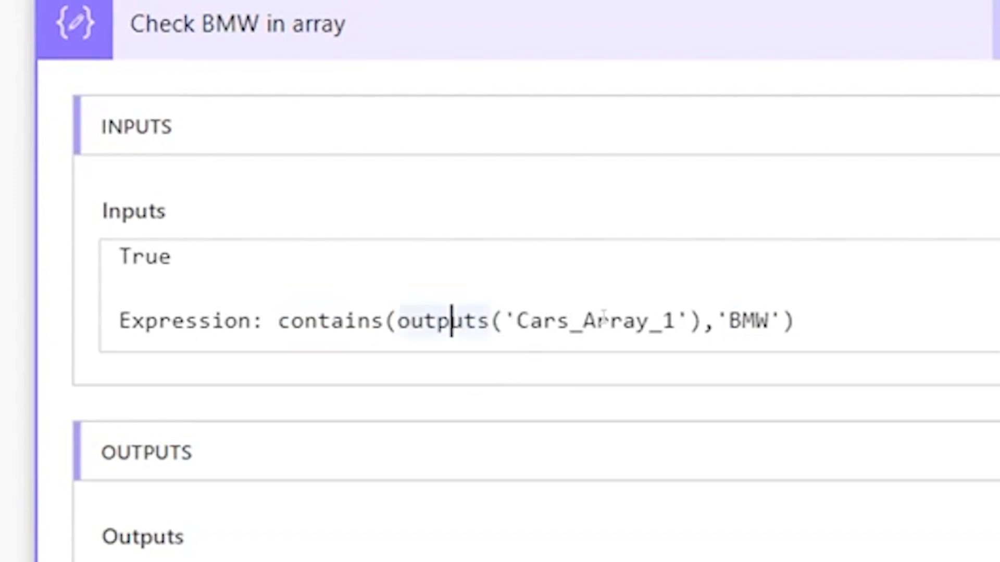
drag(675, 320, 500, 320)
click(317, 320)
double_click(313, 319)
double_click(734, 319)
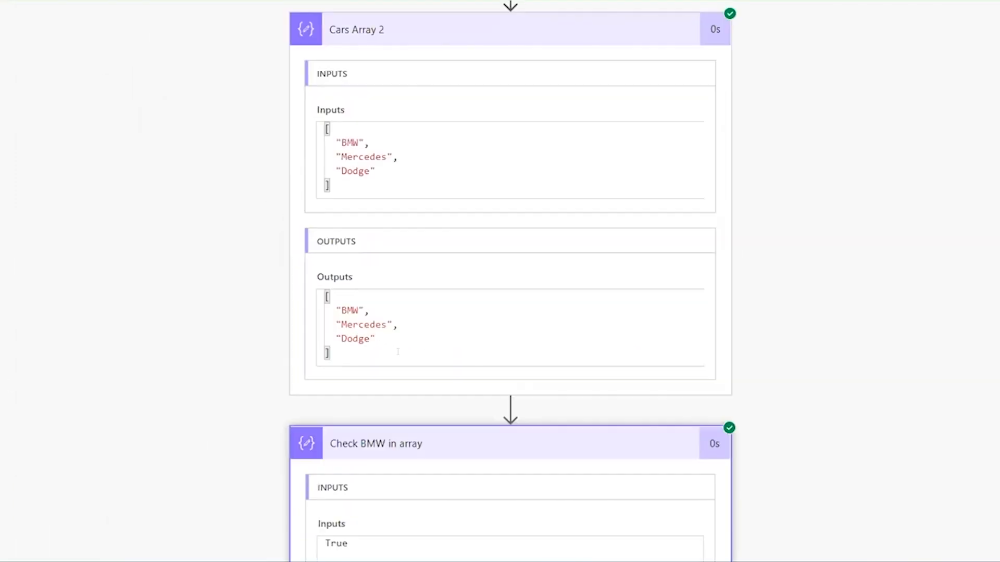
Compare the items of Cars Array 1 with the contains result in the Check BMW in array inputs.
scroll(397, 352, up, 8)
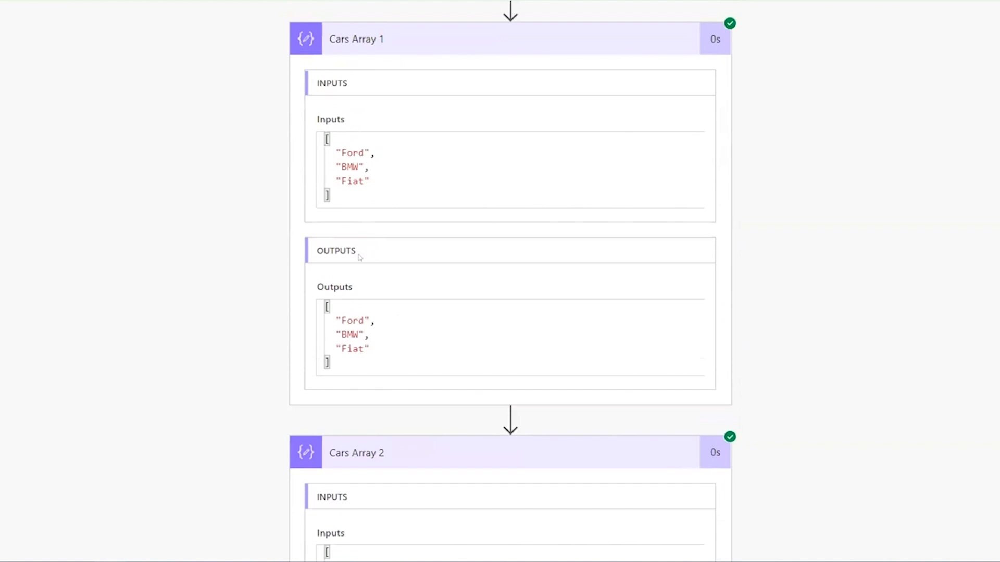
scroll(352, 320, down, 12)
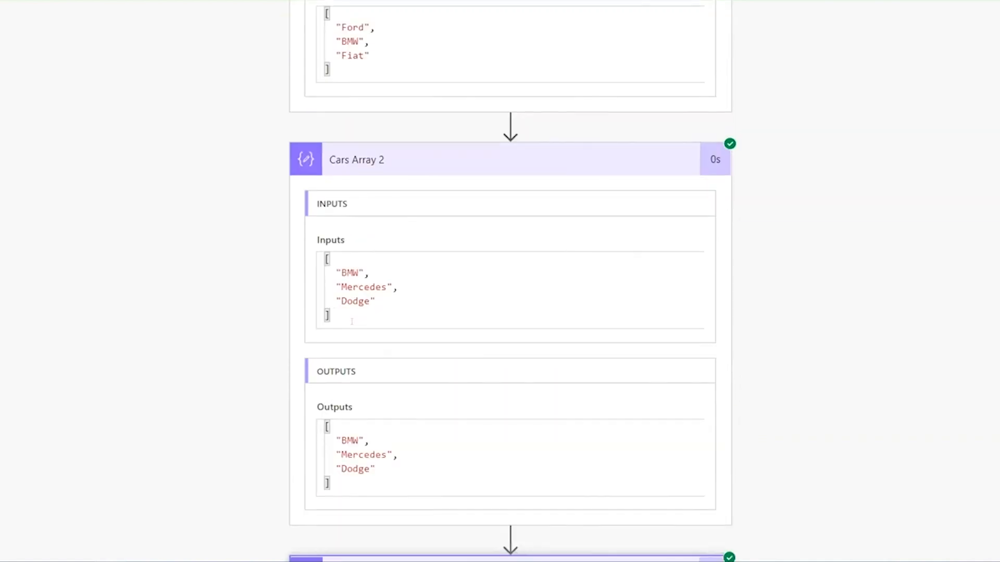
double_click(327, 313)
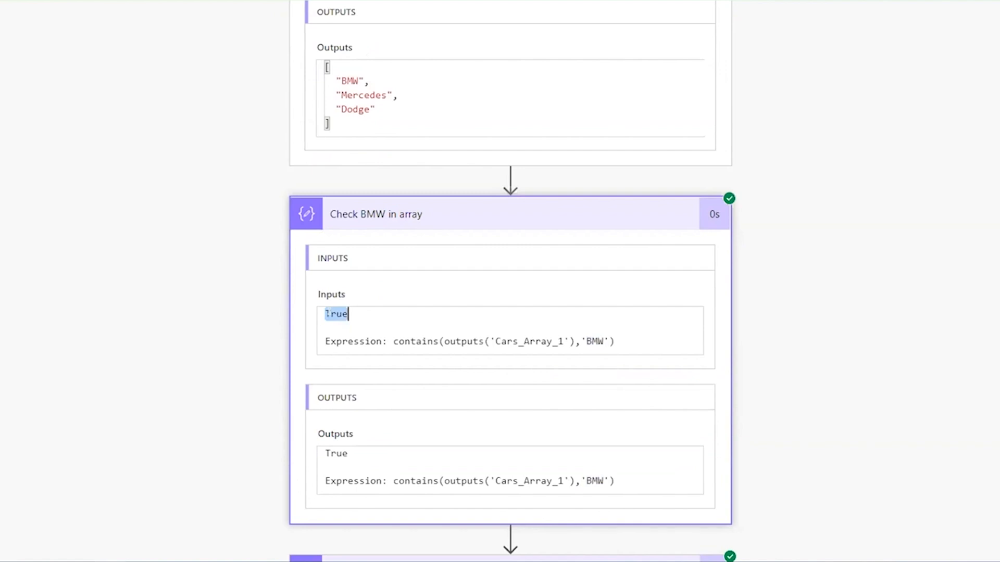
Expand the Collection Ops action and examine the length(outputs('Cars_Array_1')) expression, checking its result against the car arrays.
scroll(347, 314, down, 3)
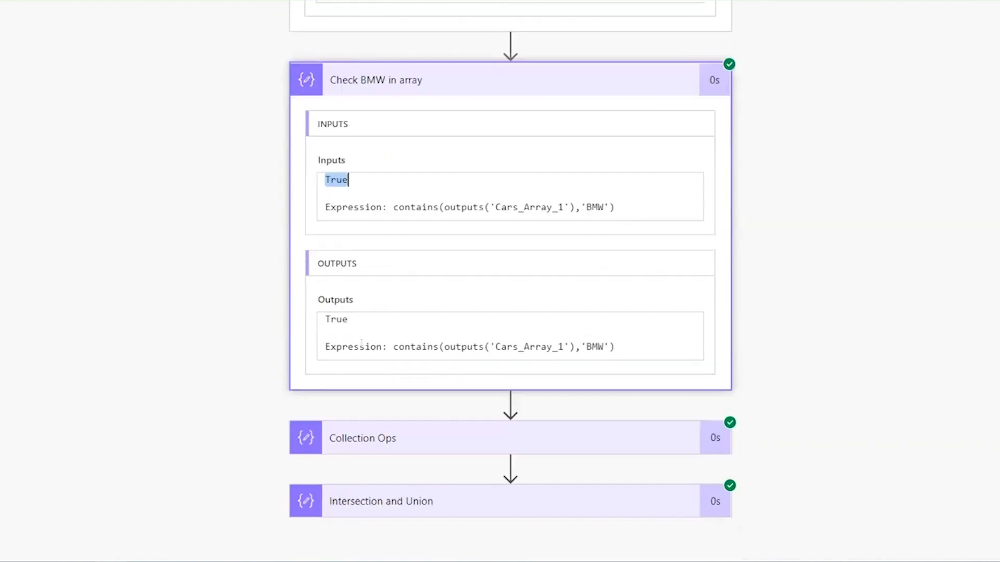
click(398, 433)
scroll(333, 428, down, 3)
scroll(343, 411, down, 3)
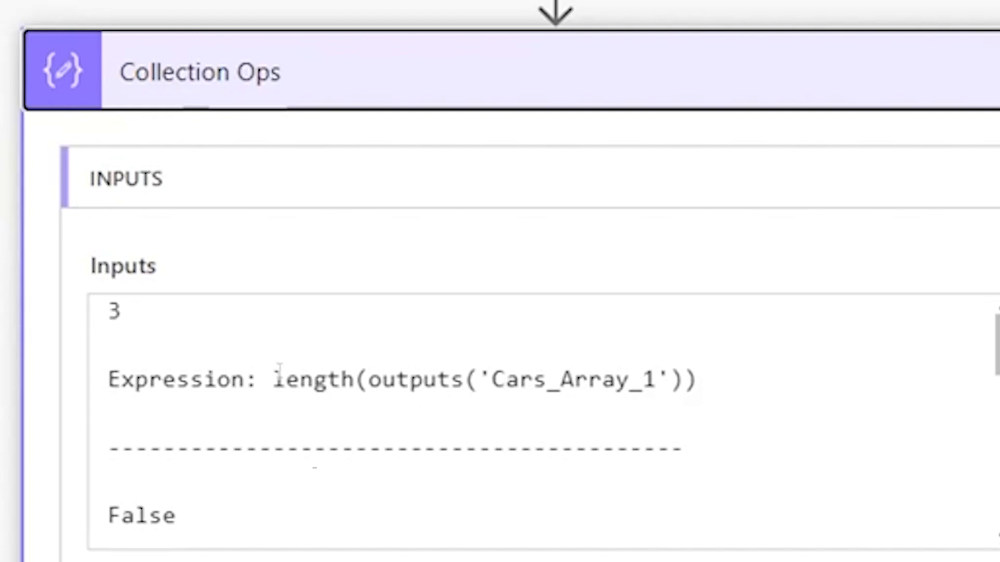
double_click(280, 378)
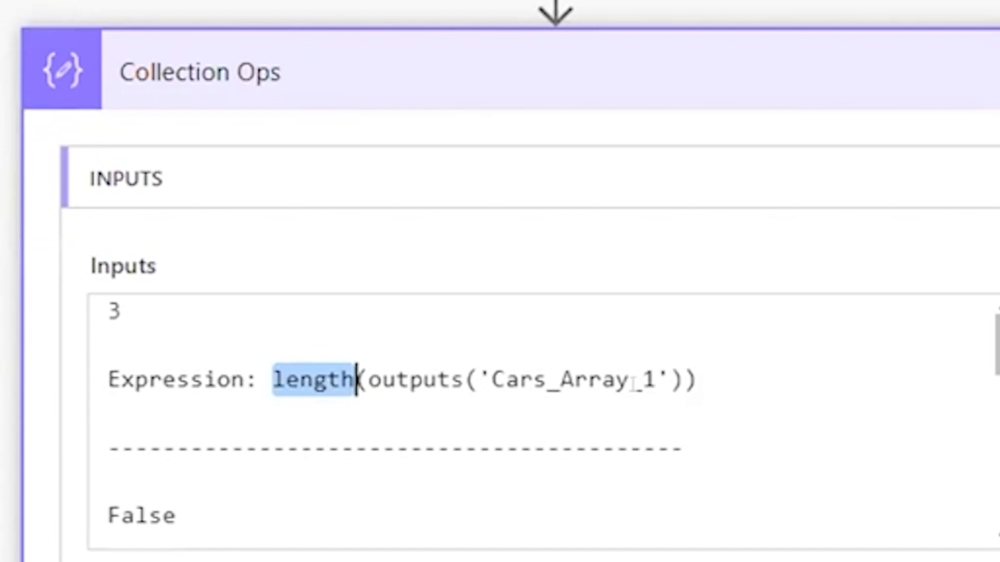
scroll(432, 400, up, 10)
scroll(431, 400, up, 10)
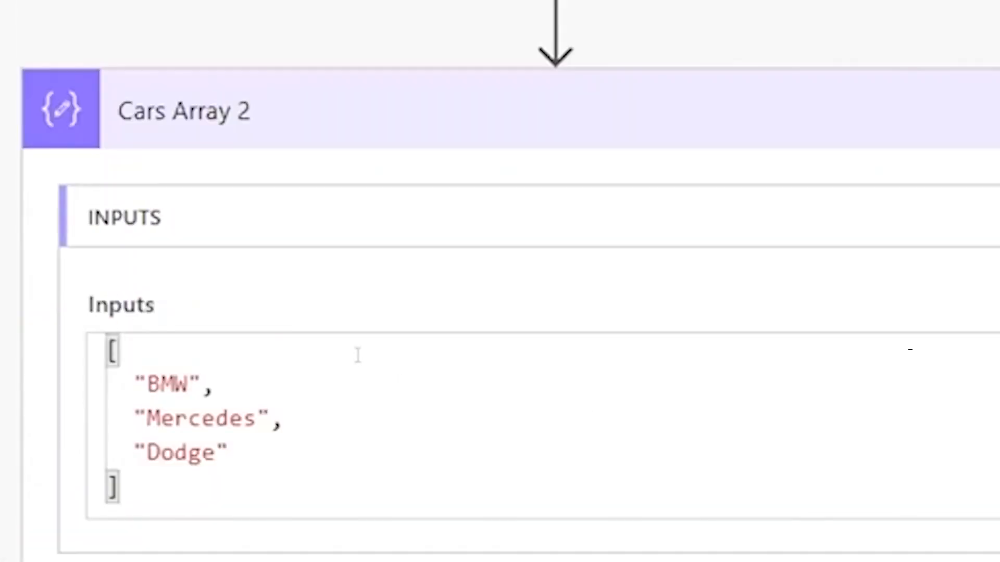
scroll(194, 410, down, 20)
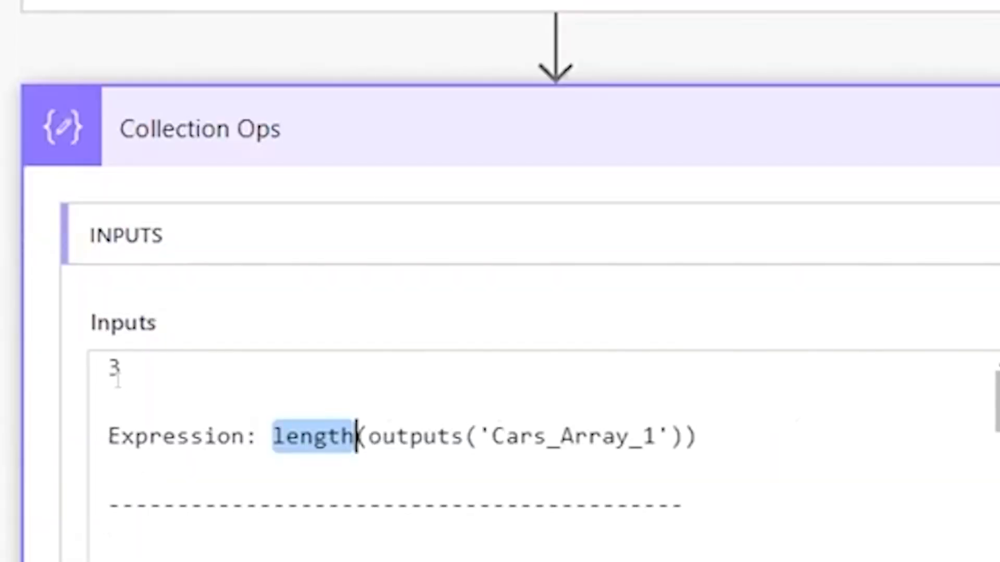
Examine the empty(outputs('Cars_Array_1')) expression and its result in the Collection Ops inputs.
scroll(206, 436, down, 2)
click(295, 457)
scroll(307, 319, down, 3)
double_click(308, 311)
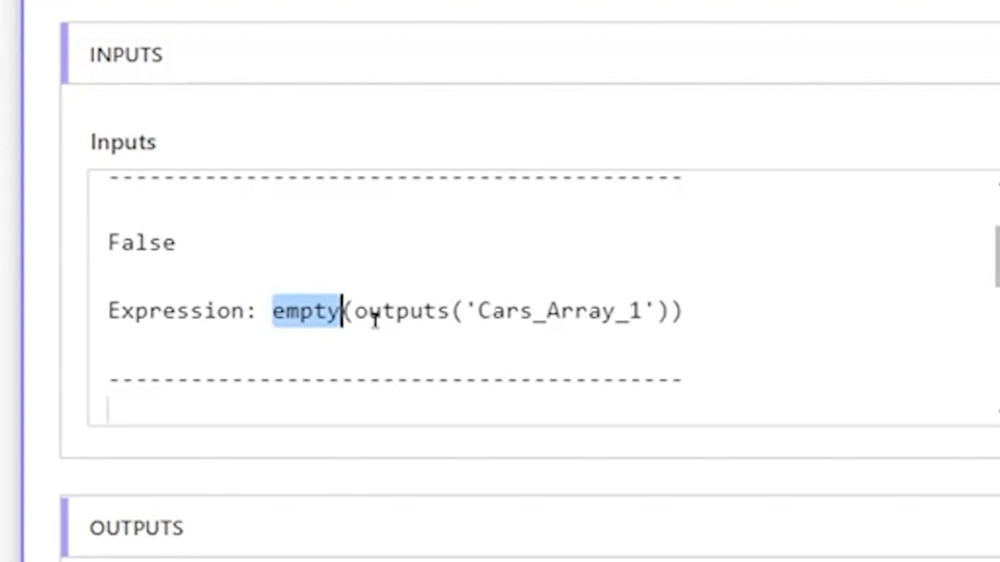
double_click(129, 241)
Examine the first(outputs('Cars_Array_1')) expression and its result in the Collection Ops inputs.
scroll(279, 330, down, 5)
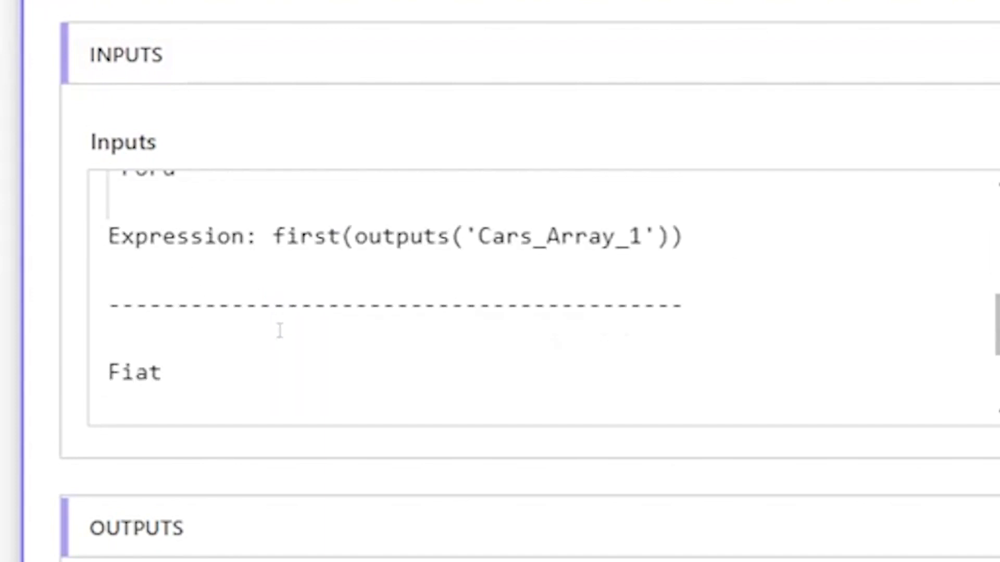
scroll(993, 327, up, 1)
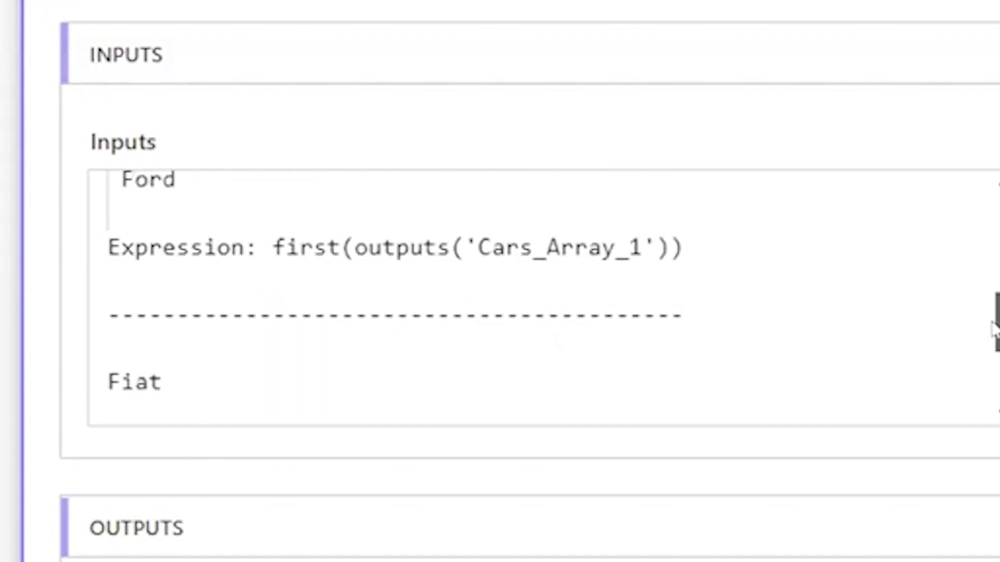
scroll(993, 328, up, 1)
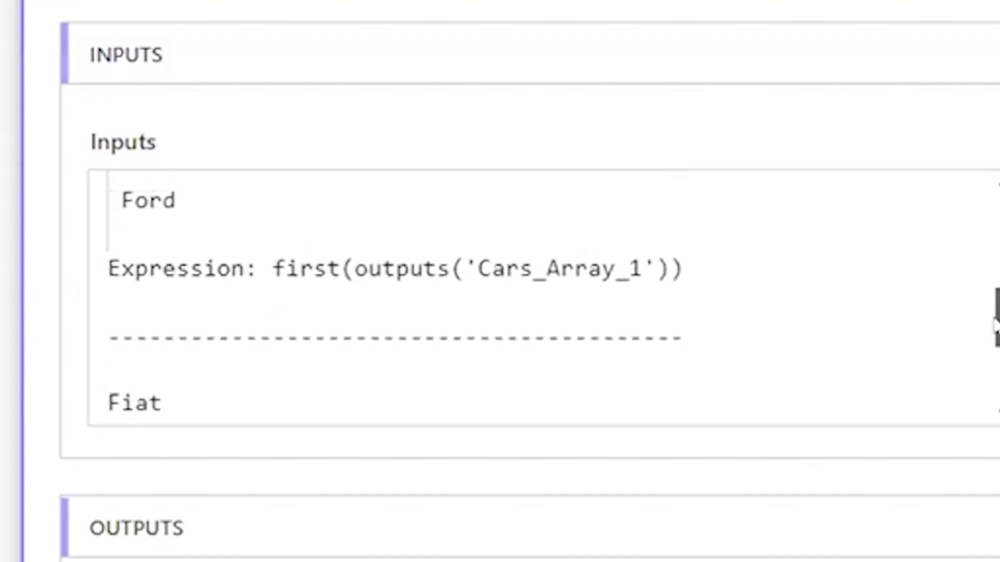
double_click(326, 255)
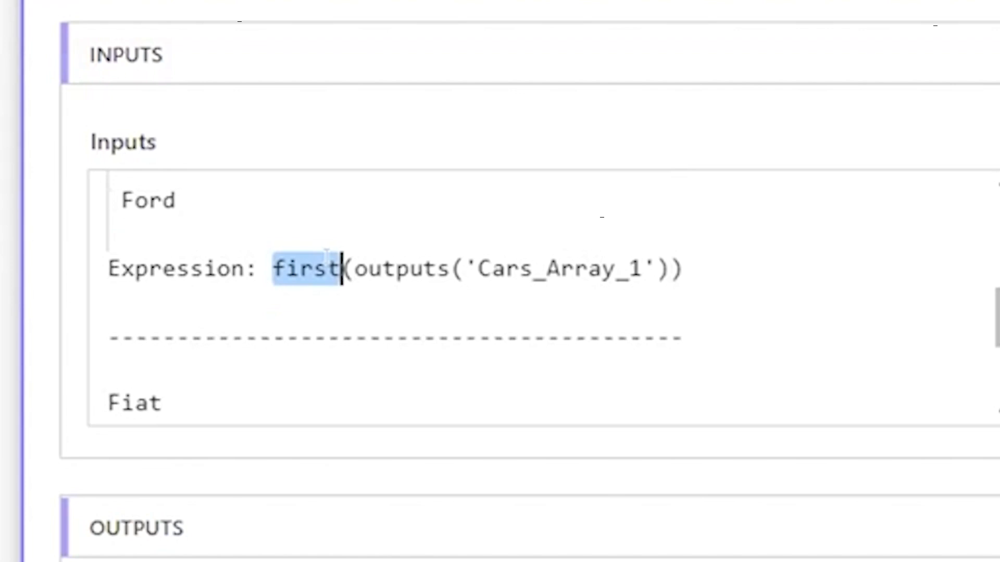
click(143, 169)
double_click(136, 221)
Examine the last(outputs('Cars_Array_1')) and skip(outputs('Cars_Array_1'),1) expressions with their results in the Collection Ops inputs.
scroll(136, 245, down, 5)
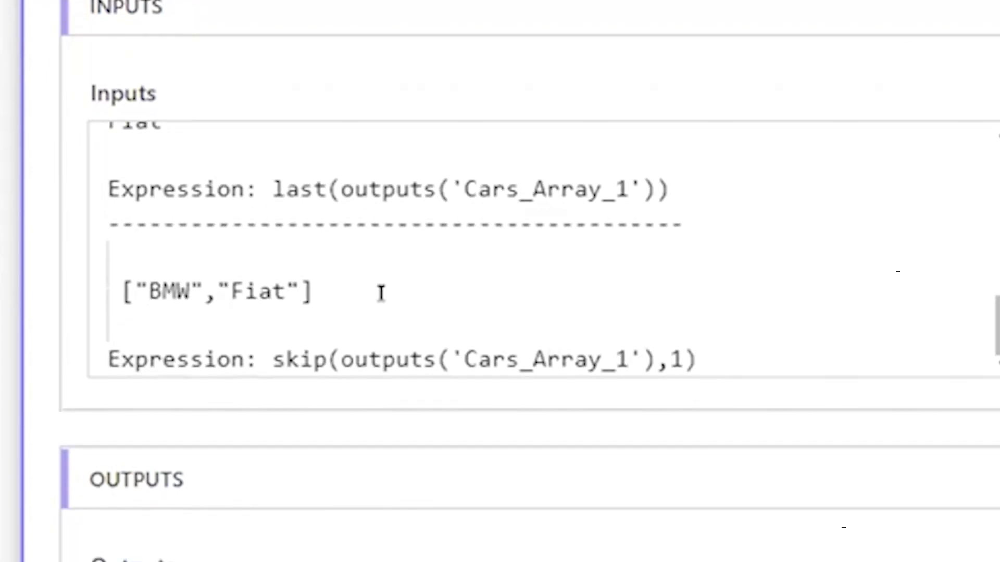
double_click(274, 190)
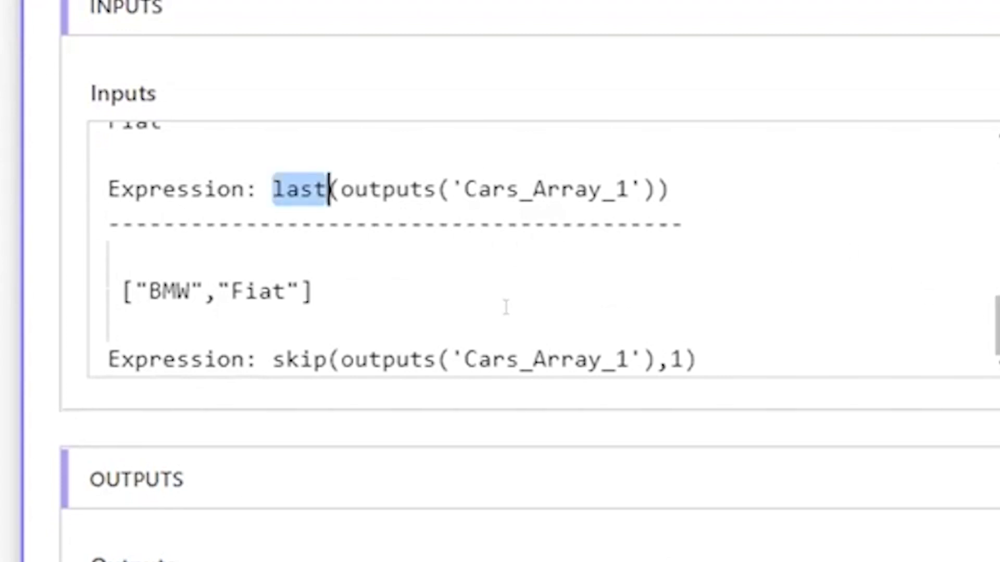
double_click(274, 359)
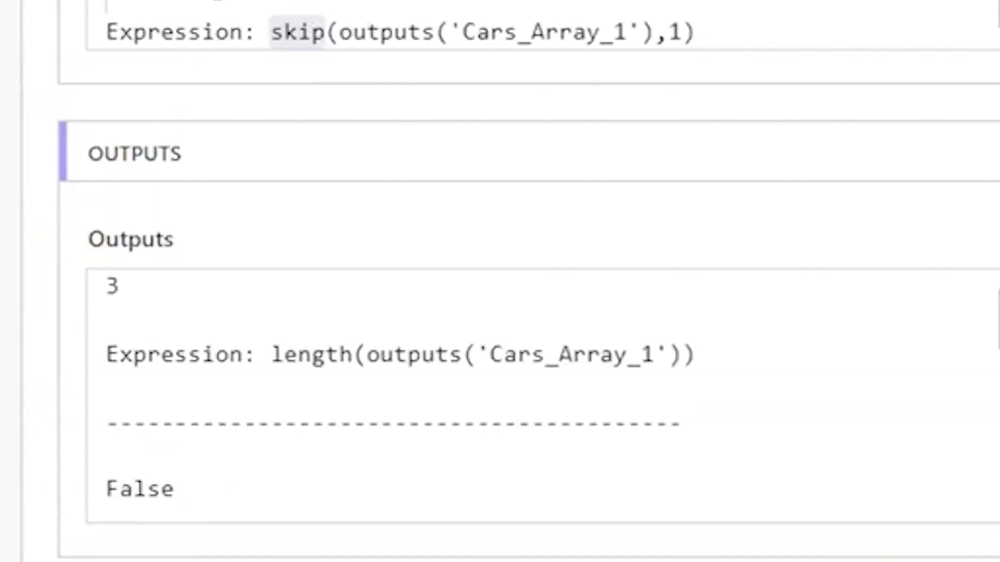
click(217, 67)
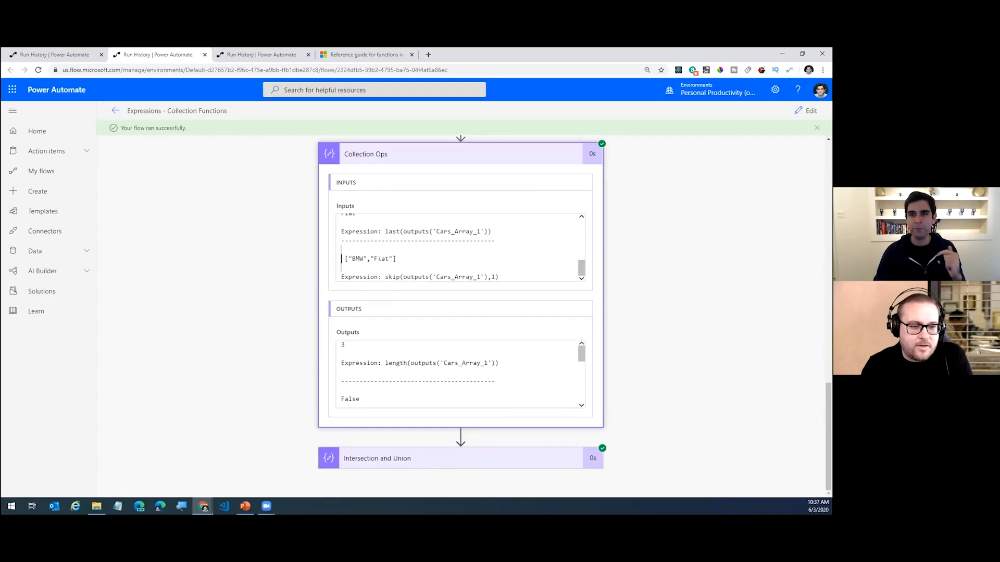
scroll(378, 258, up, 1)
scroll(379, 259, down, 1)
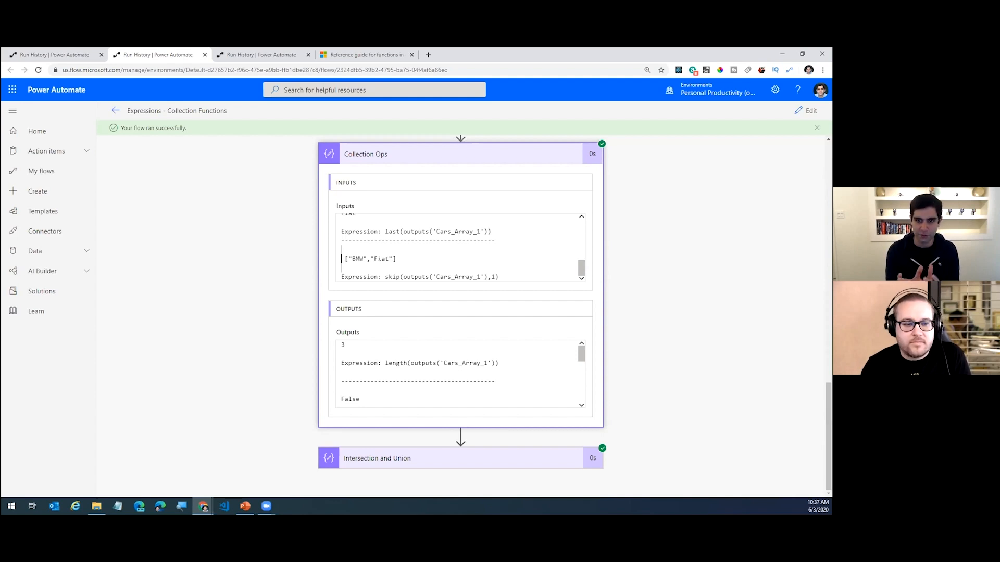
Expand the Intersection and Union action and examine the intersection expression in its inputs.
click(364, 460)
scroll(271, 413, down, 5)
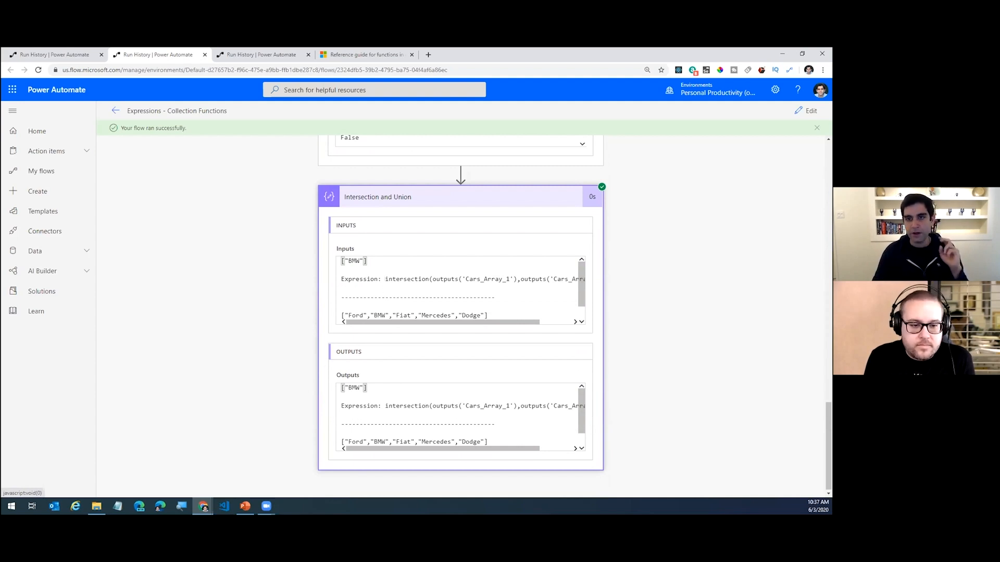
double_click(428, 279)
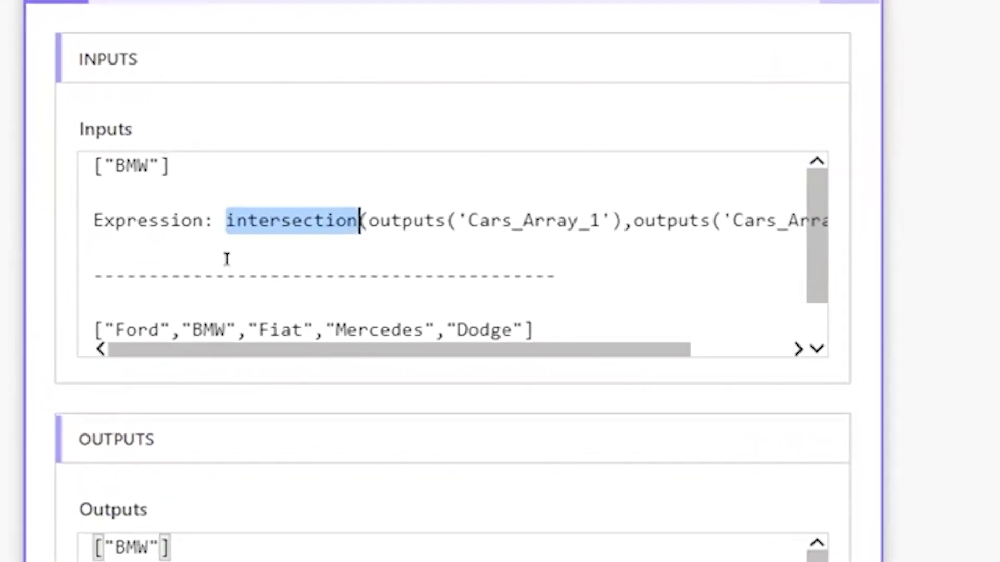
scroll(227, 266, up, 1)
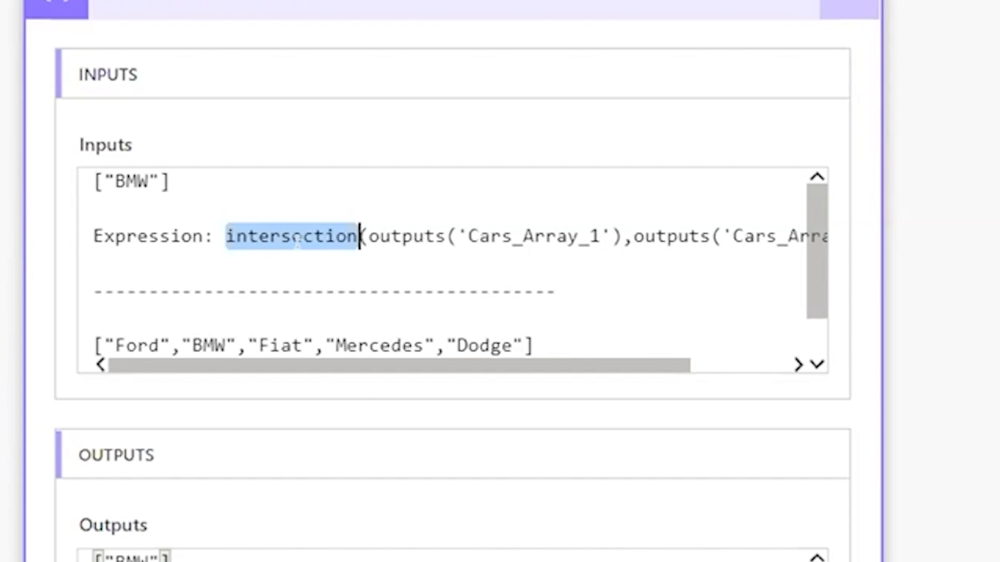
click(303, 239)
double_click(294, 237)
Compare the items of Cars Array 1 and Cars Array 2 with the intersection result in the Intersection and Union outputs.
scroll(54, 112, up, 20)
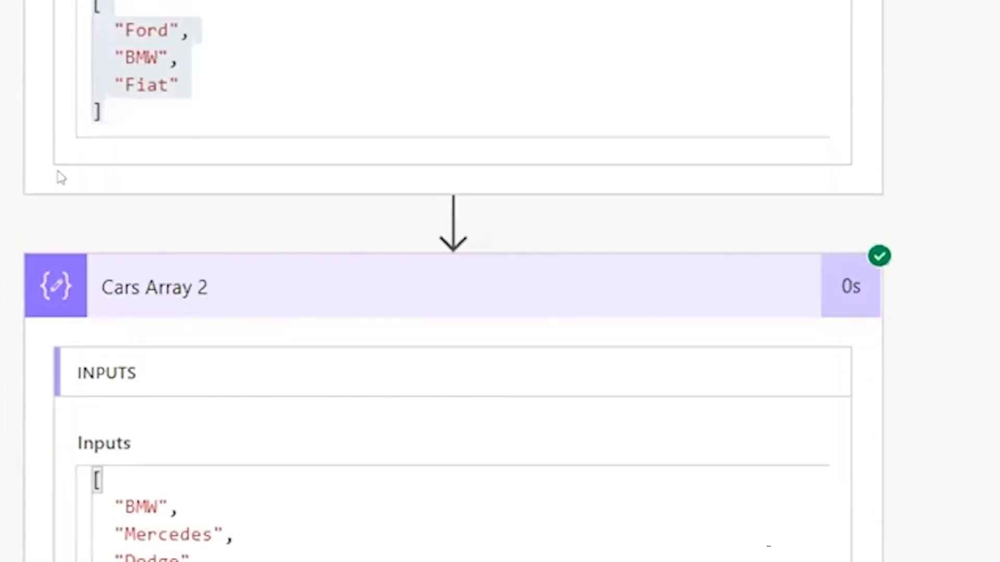
scroll(61, 177, down, 4)
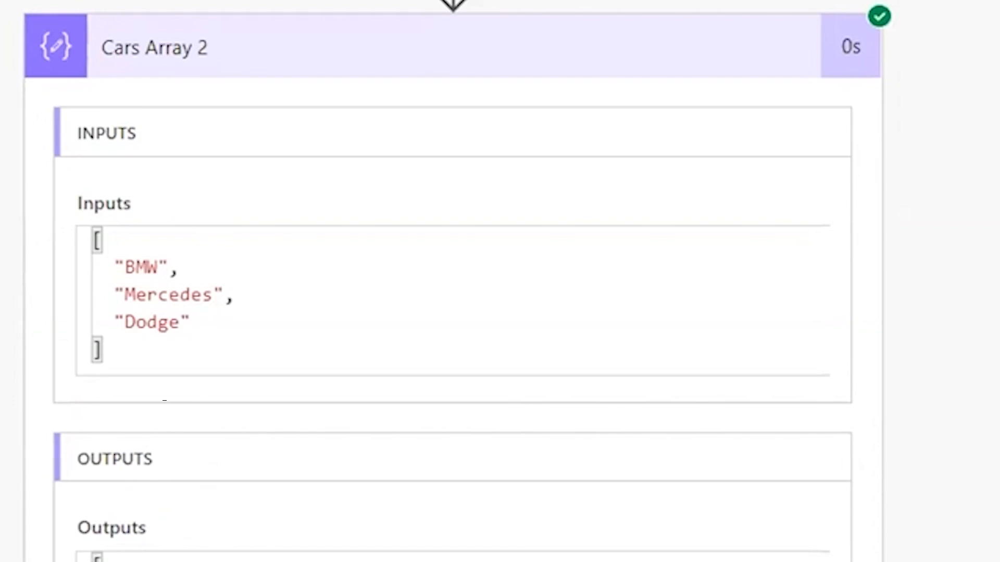
double_click(142, 267)
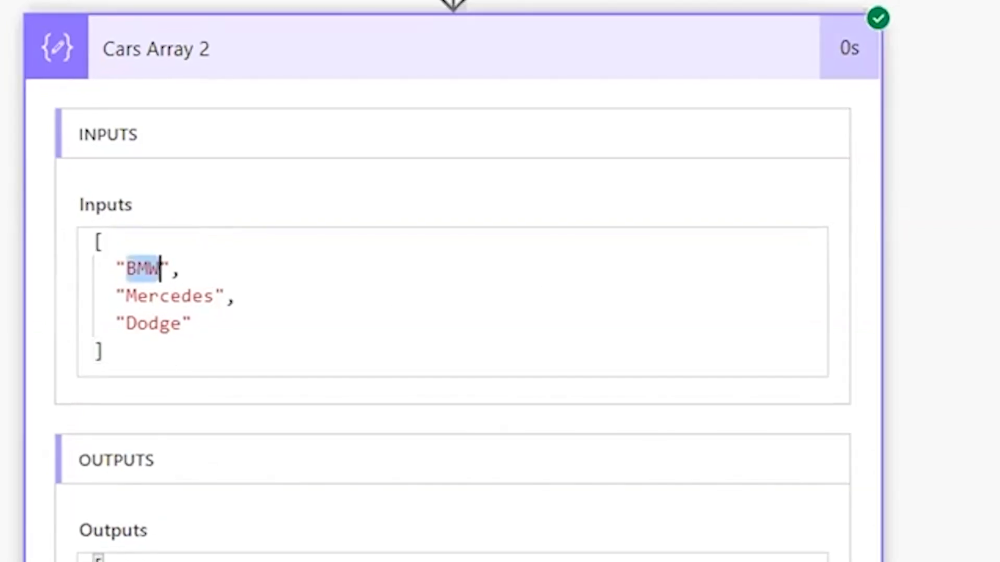
scroll(453, 281, down, 20)
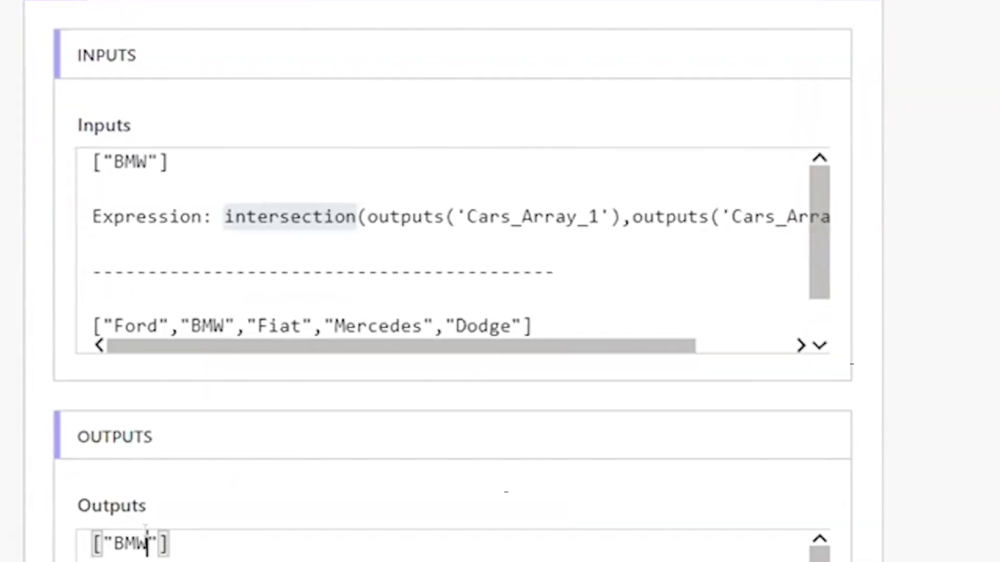
double_click(140, 545)
scroll(212, 424, down, 5)
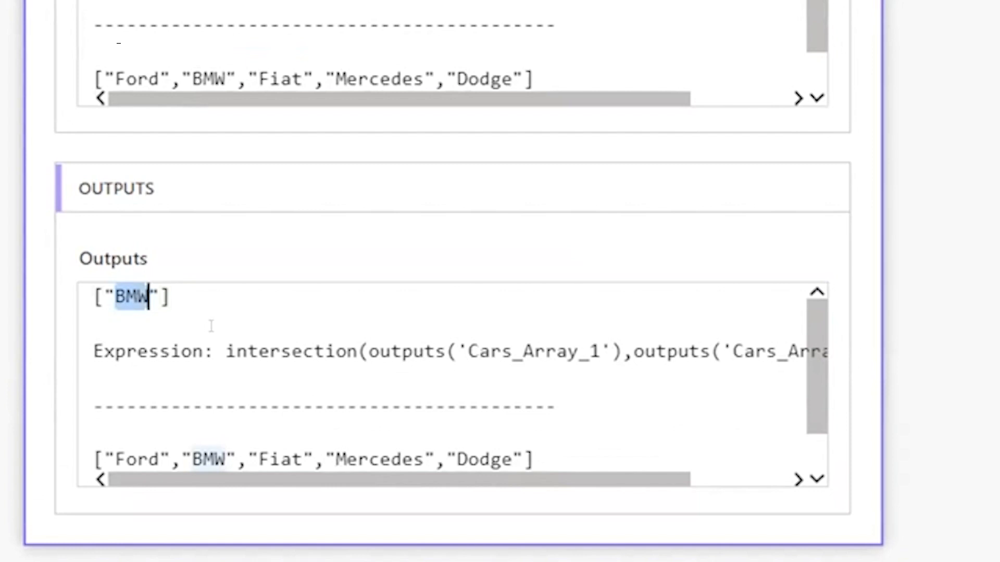
Examine the union expression in the Intersection and Union outputs, checking its result against the items of both car arrays.
scroll(214, 390, down, 1)
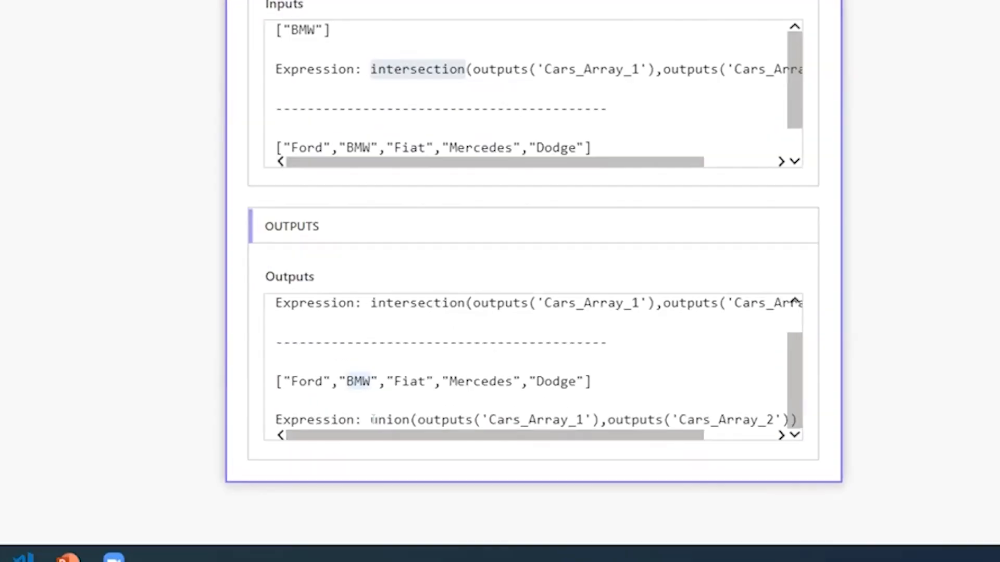
double_click(401, 440)
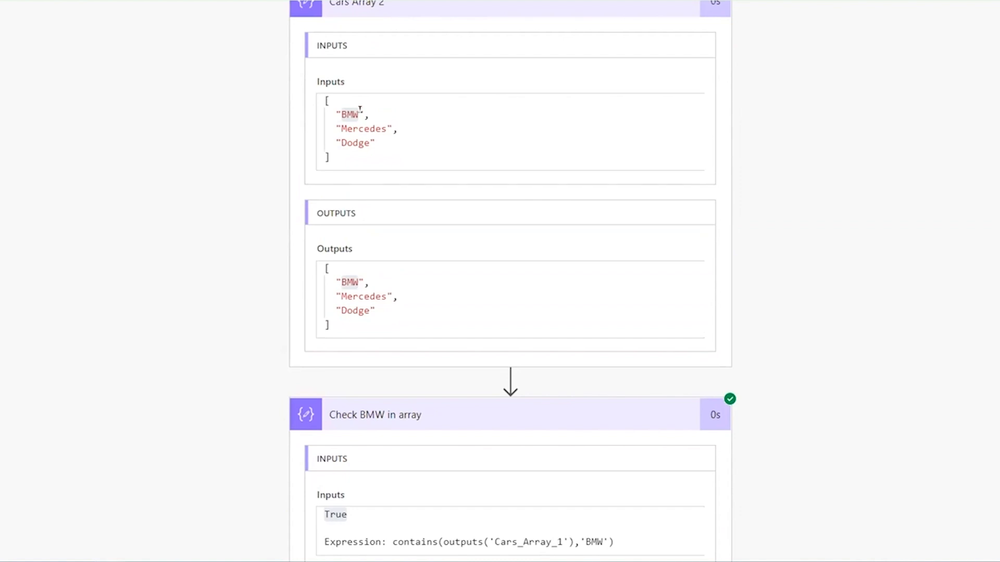
double_click(364, 128)
scroll(365, 270, up, 5)
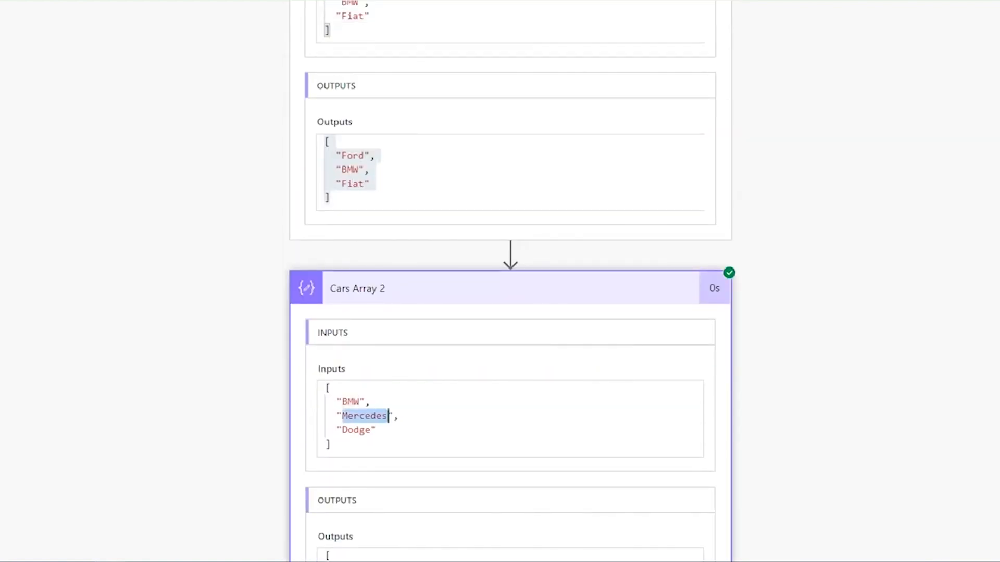
double_click(359, 168)
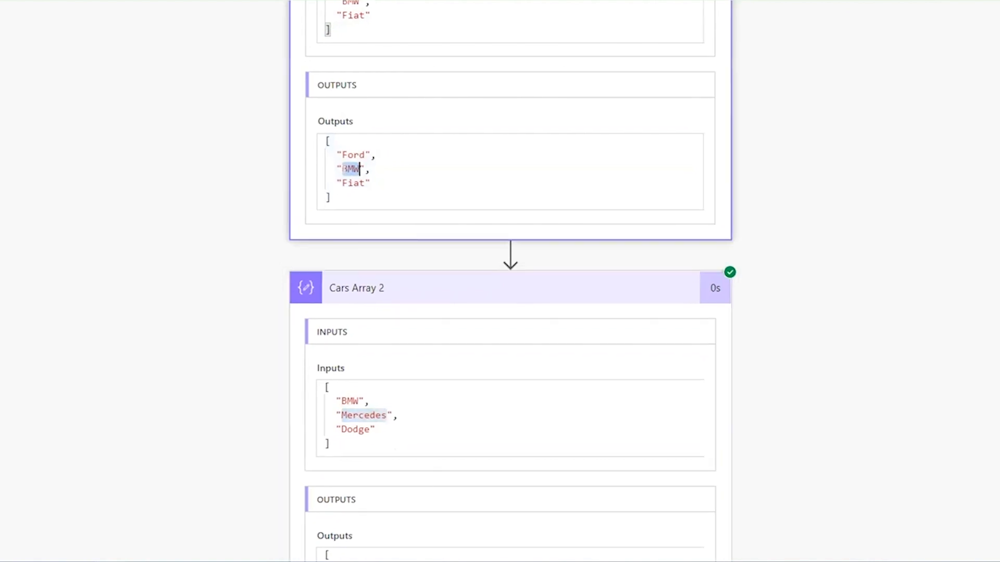
scroll(359, 169, down, 14)
scroll(350, 183, down, 12)
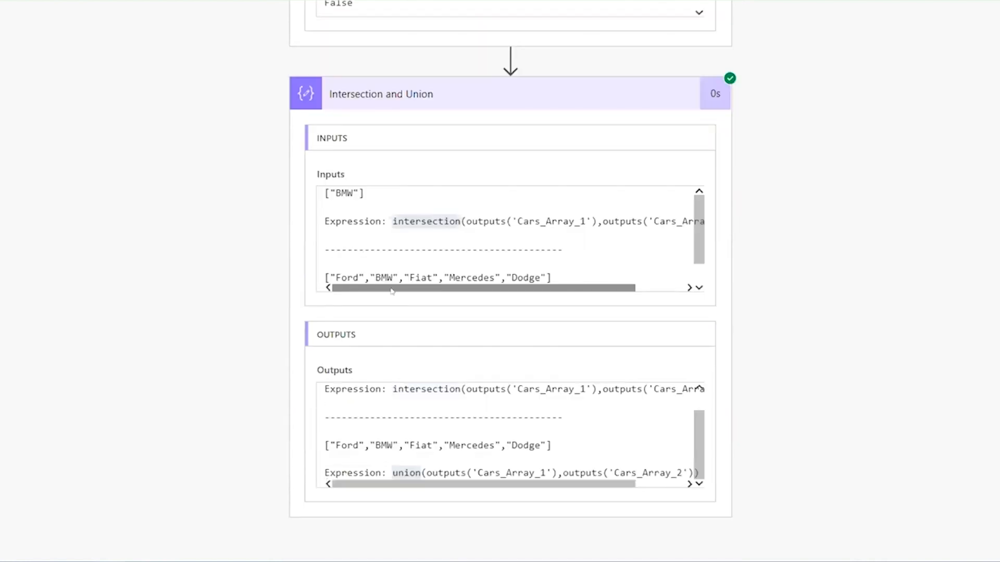
drag(323, 446, 550, 445)
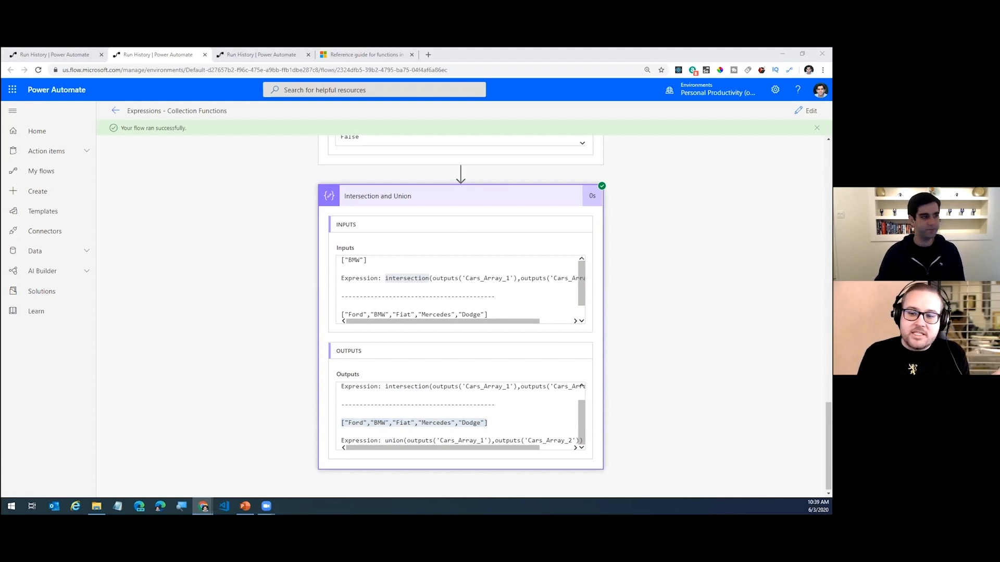
drag(1, 58, 106, 63)
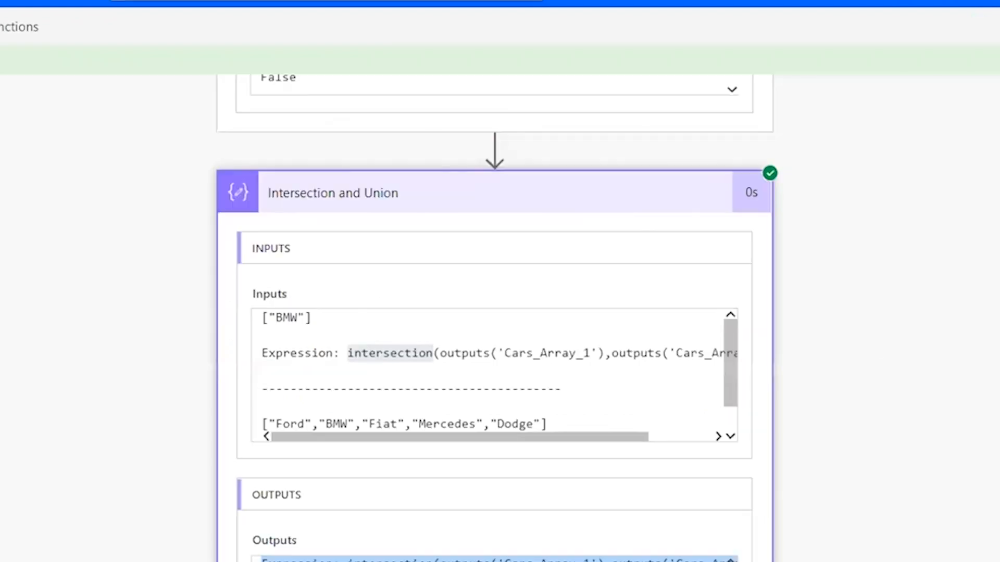
text(rdDEMO)
key(Down)
key(ctrl+a)
key(BackSpace)
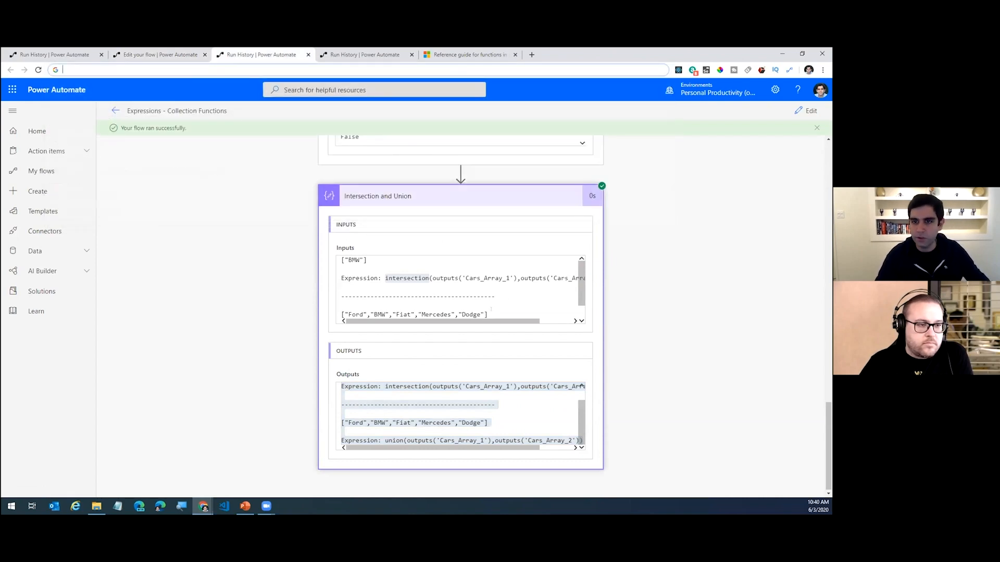
Check the site address of the Get items - Last Activity 7 days action in the Expressions Basic - Usage flow.
key(ctrl+shift+Tab)
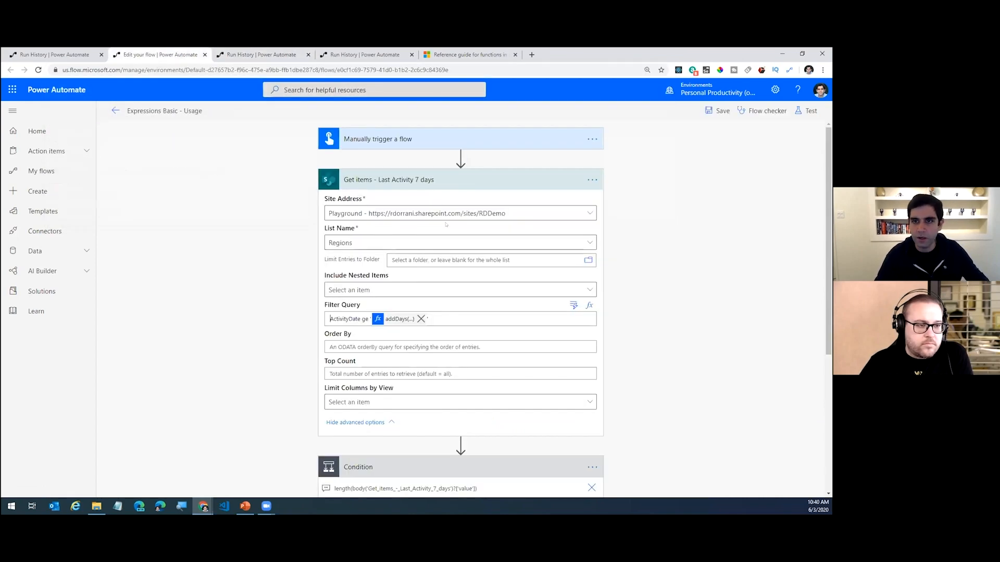
click(415, 213)
click(619, 258)
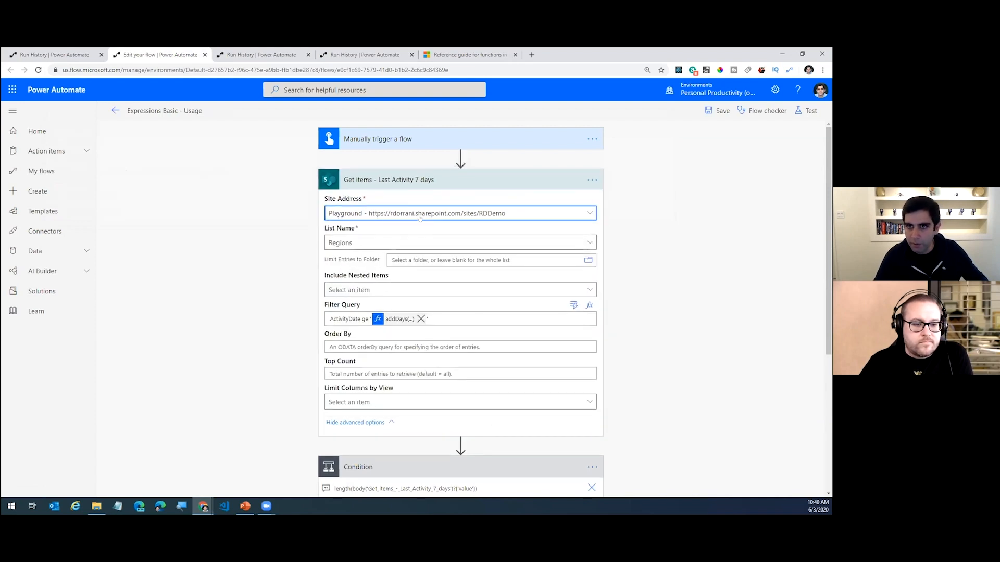
key(ctrl+Tab)
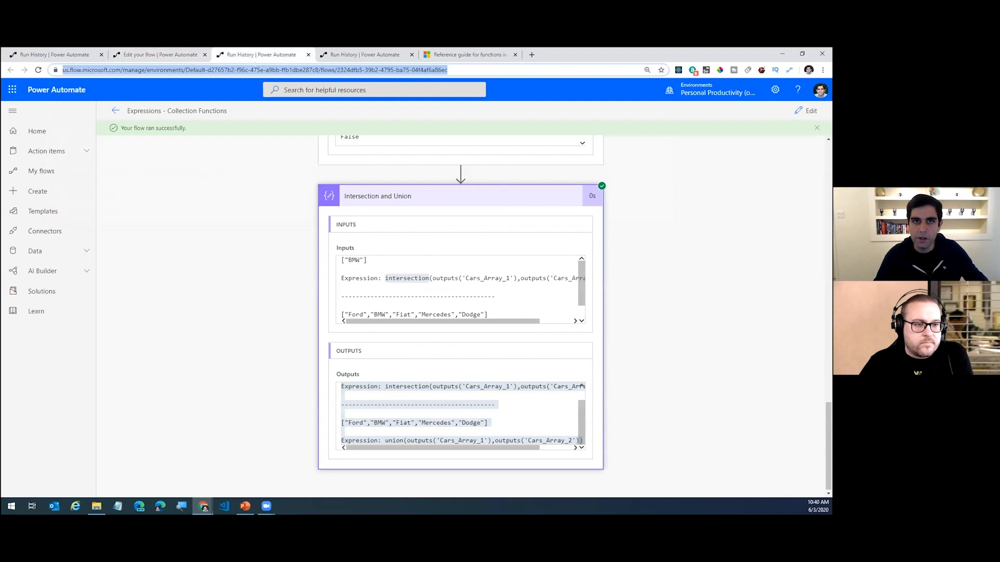
Go to office.com and open SharePoint from the Office home page.
text(OFF)
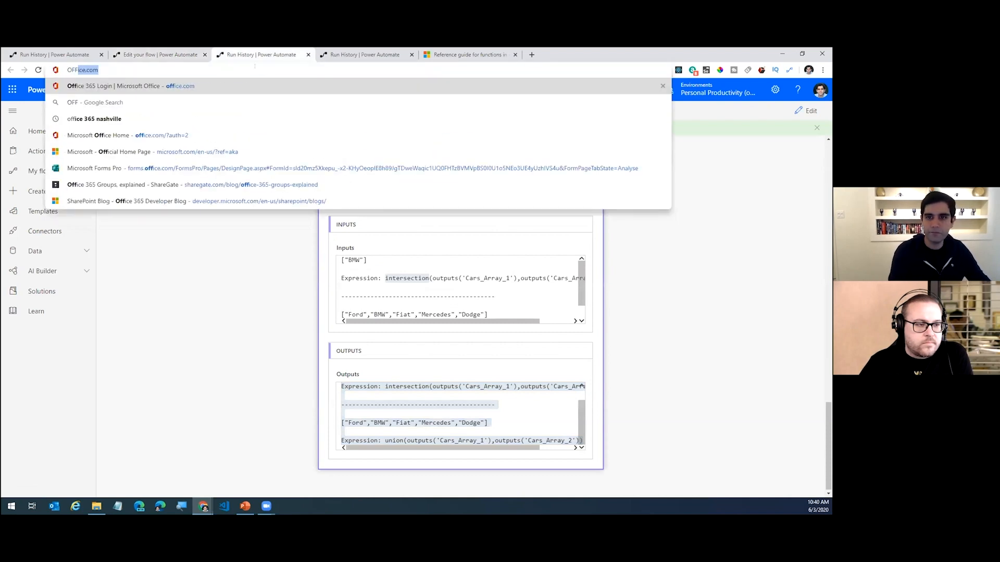
key(Return)
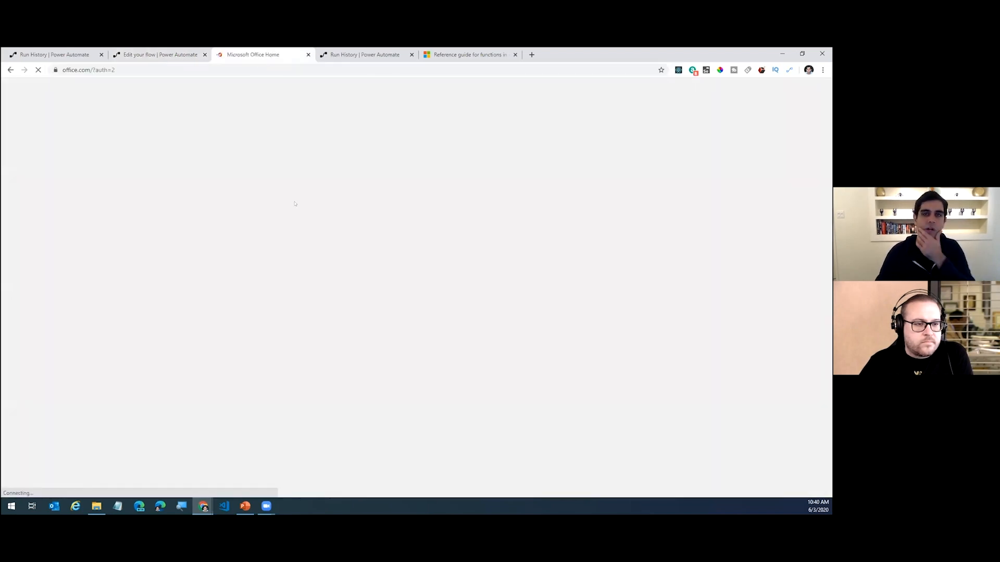
click(498, 160)
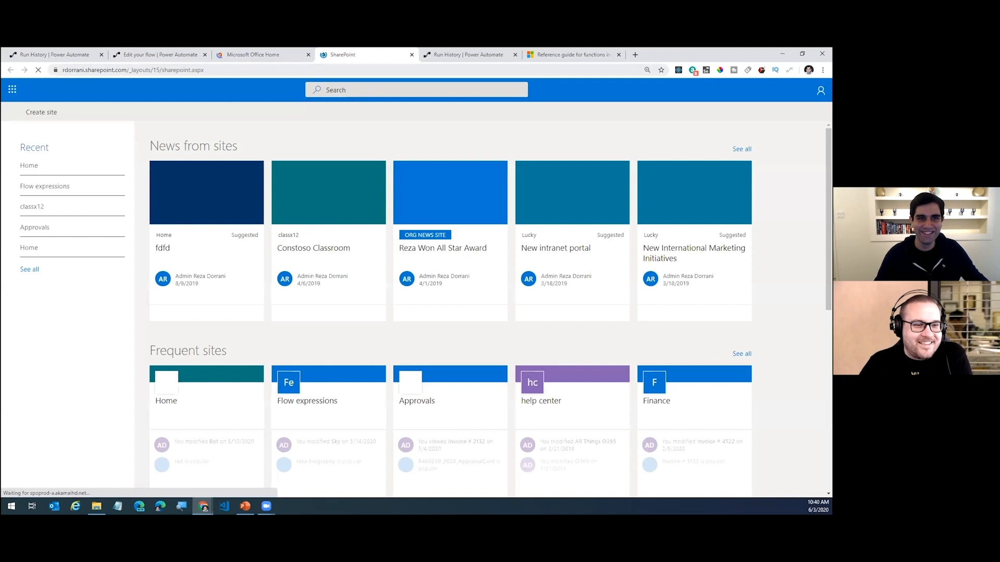
Open the SharePoint site at /SITES/RDDEMO, checking the list name in the flow's Get items action while it loads.
drag(152, 70, 224, 70)
text(SITES)
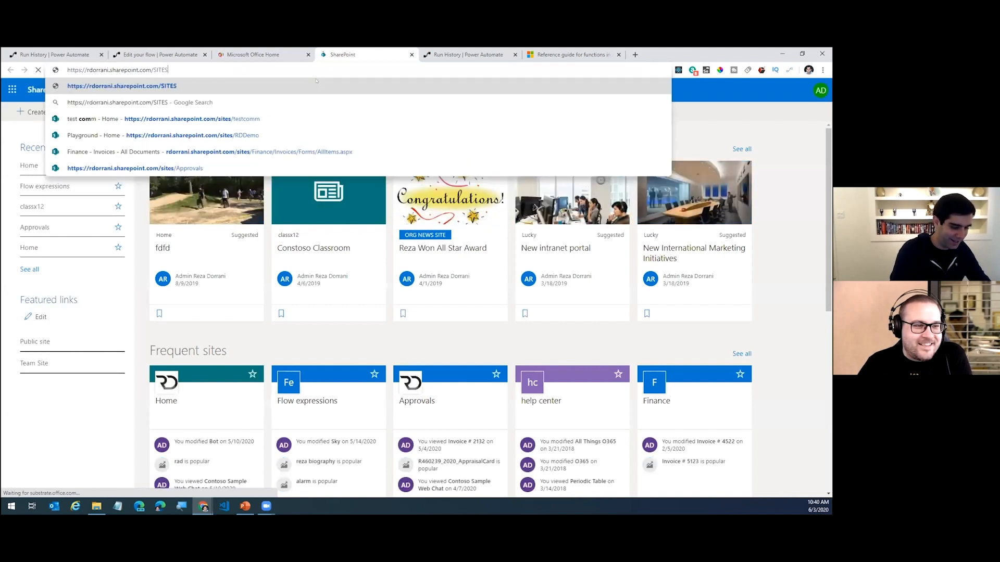
text(/RDDEMO)
key(Return)
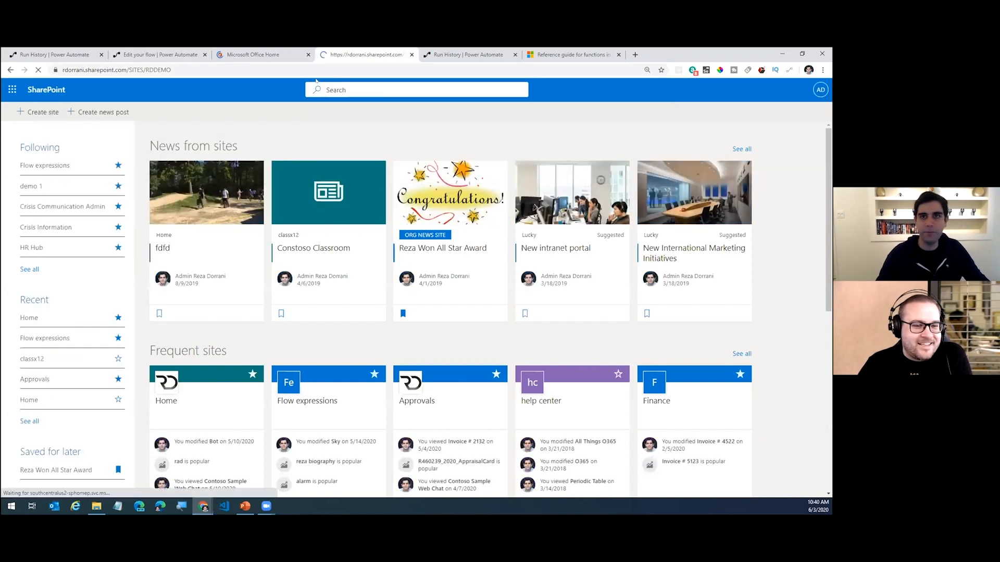
click(160, 55)
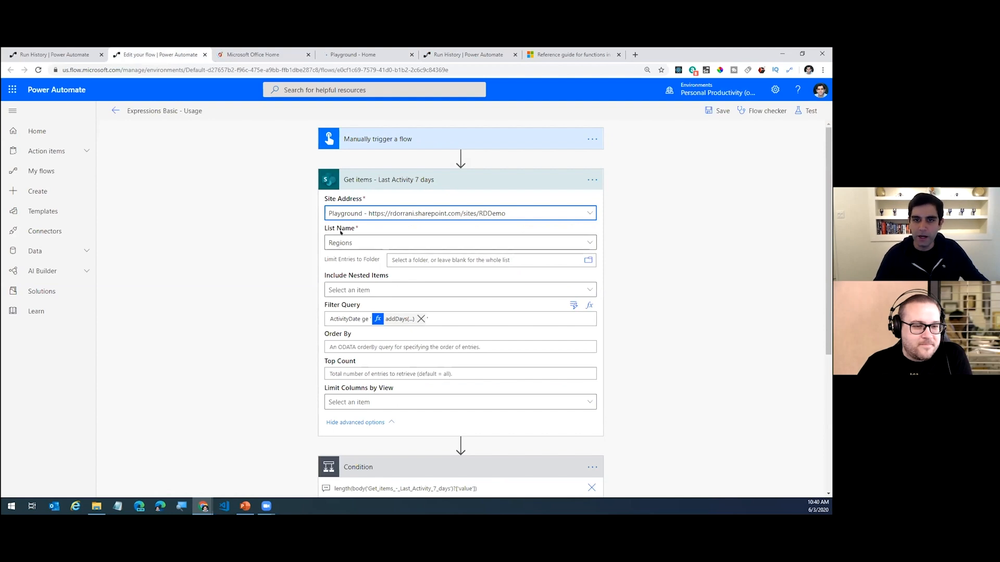
click(339, 54)
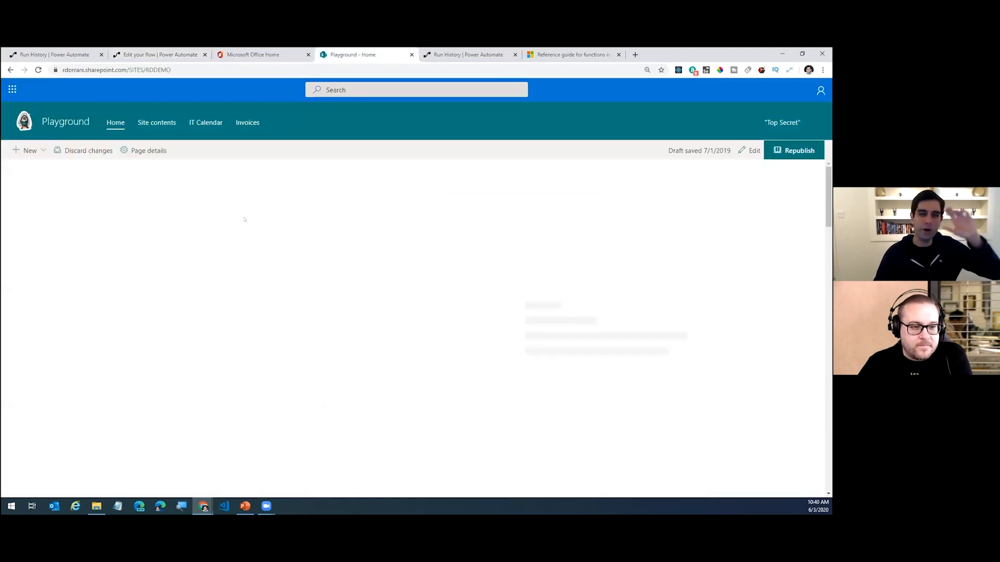
Open the Regions list from the contents of the Playground SharePoint site.
click(158, 122)
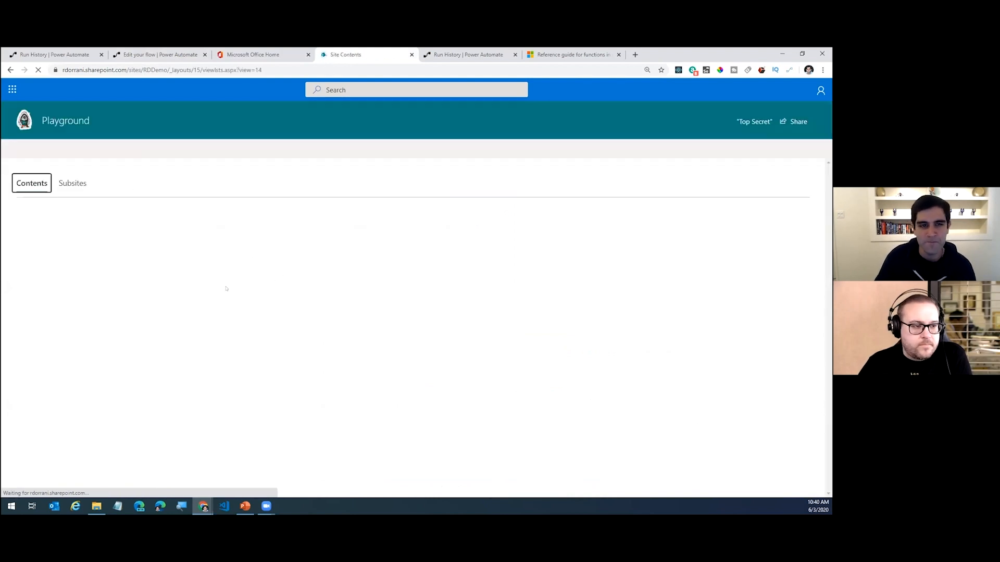
scroll(65, 417, down, 3)
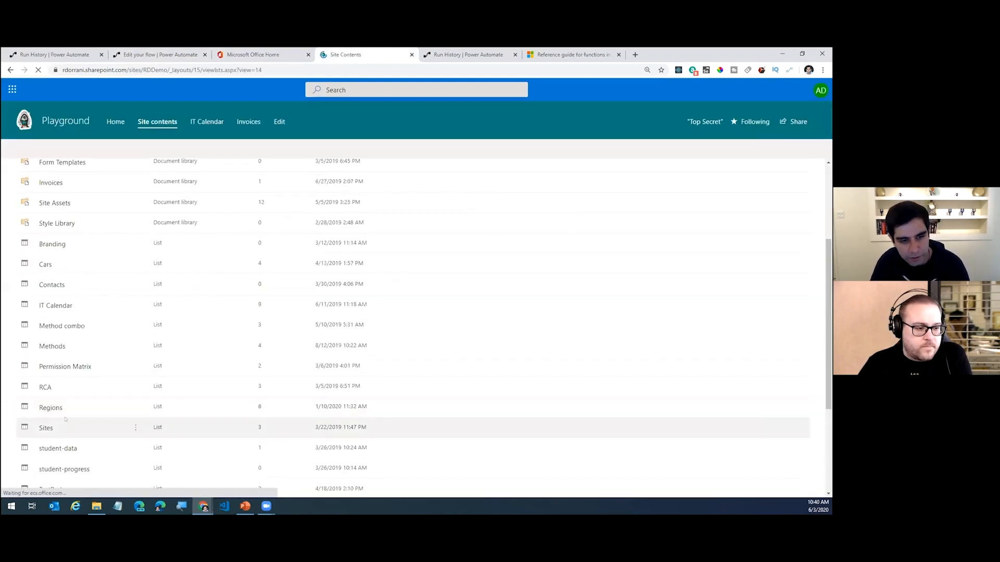
click(51, 407)
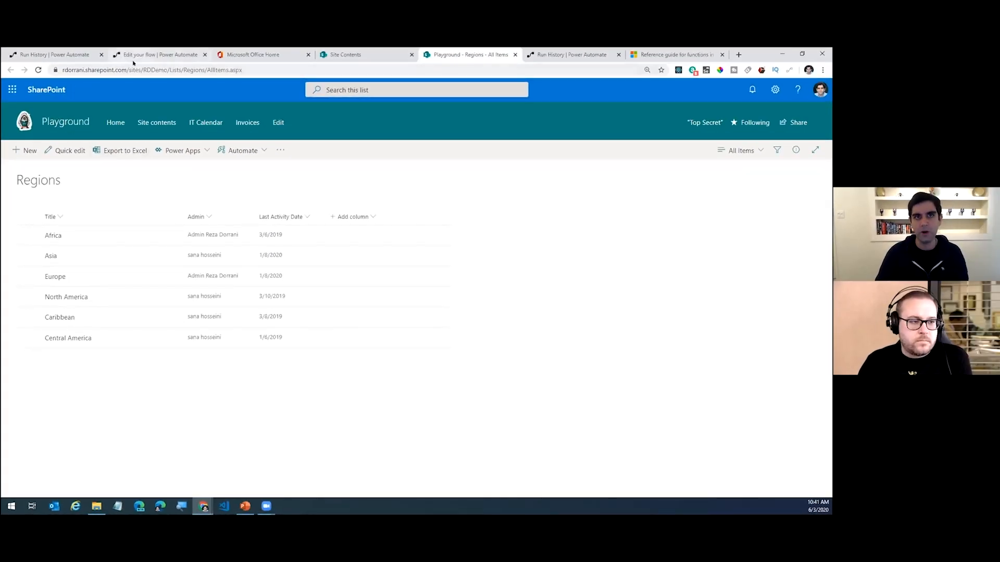
Return to the flow and examine the addDays expression in the Filter Query of Get items - Last Activity 7 days.
click(135, 56)
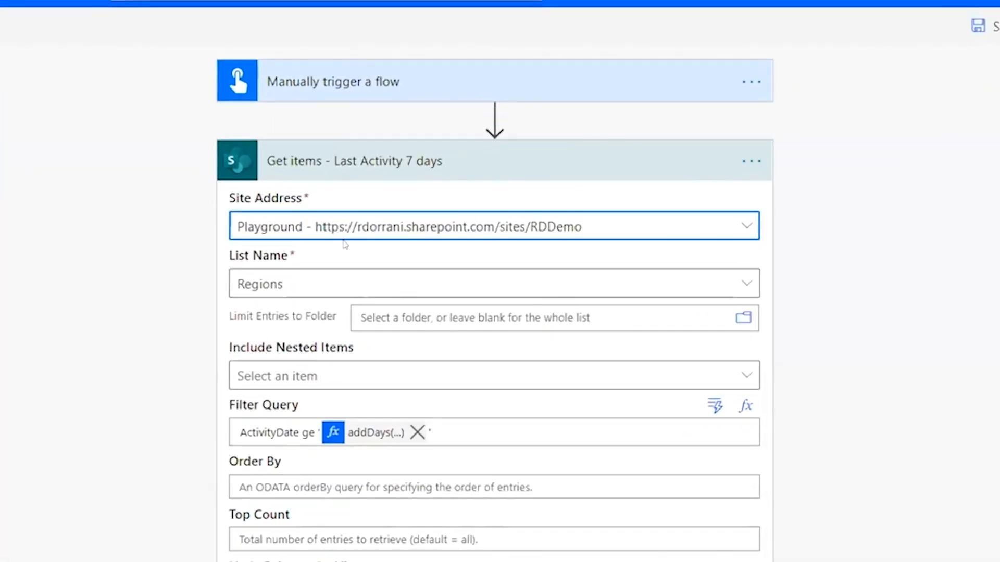
scroll(344, 245, down, 1)
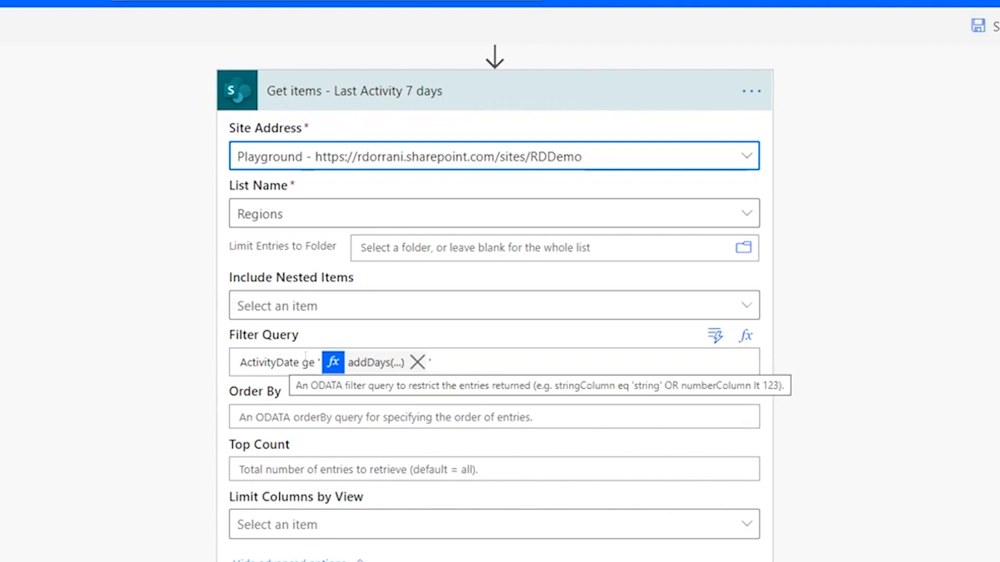
click(361, 364)
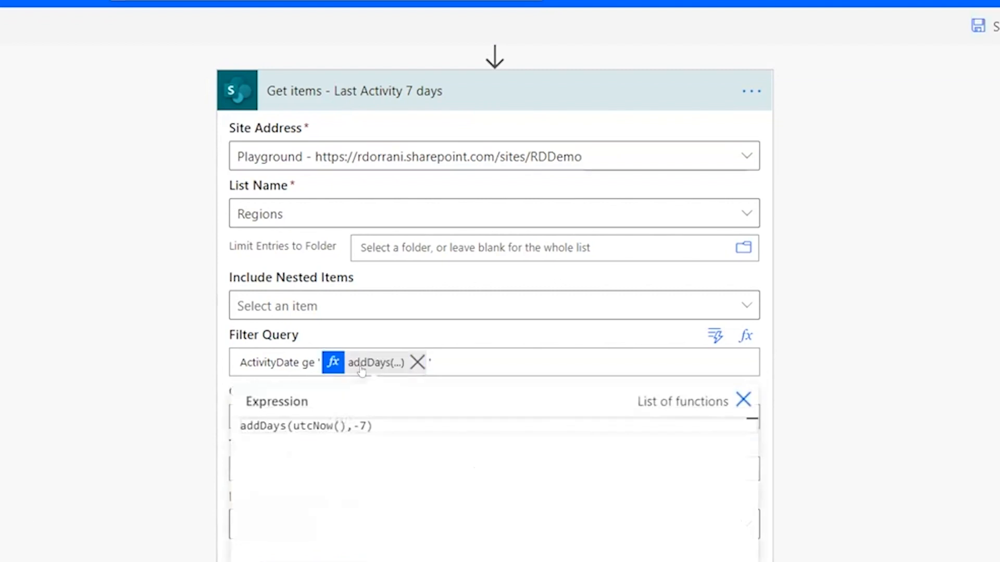
click(379, 481)
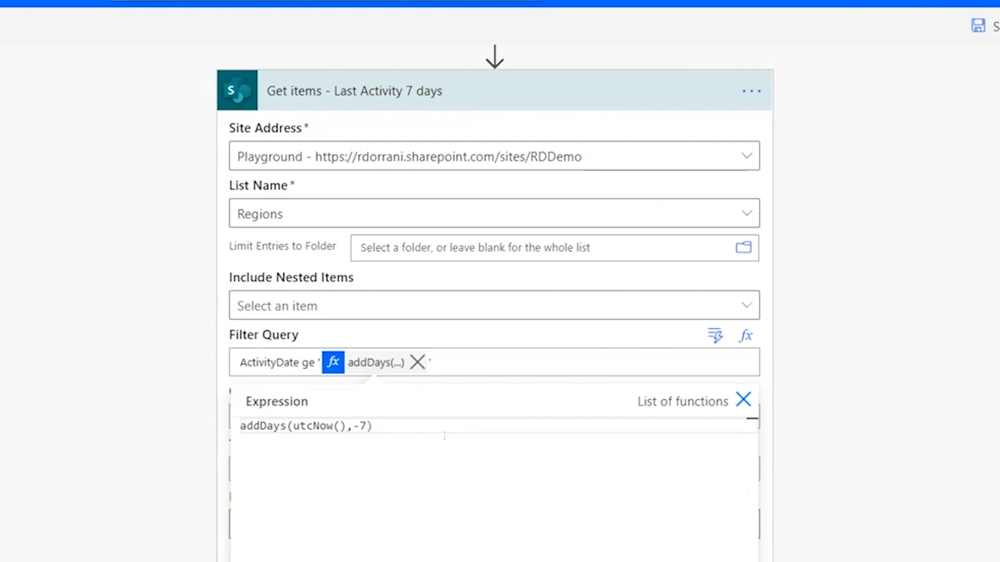
click(127, 437)
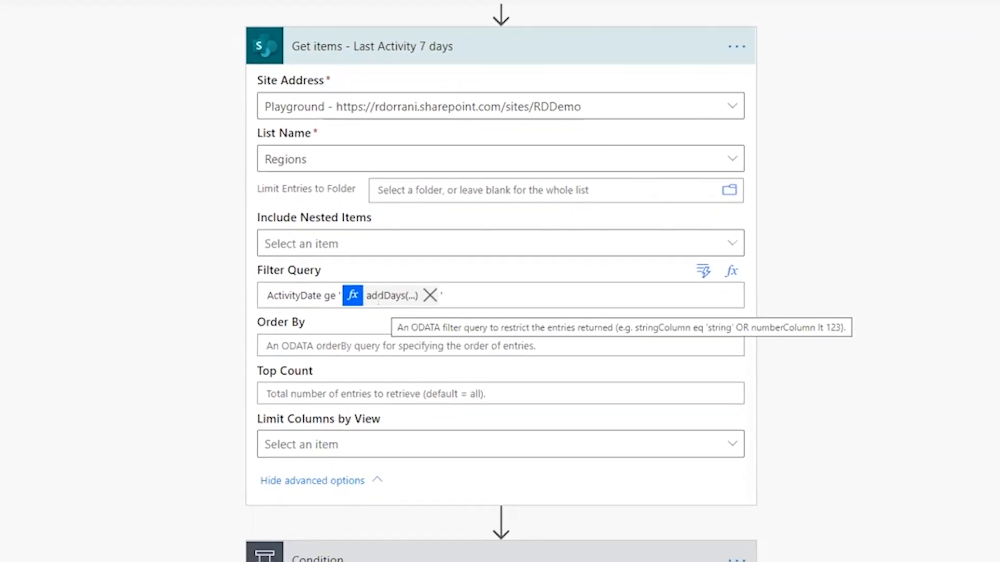
Replace the Condition's first value with the expression length(body('Get_items_-_Last_Activity_7_days')?['value']).
scroll(80, 397, down, 3)
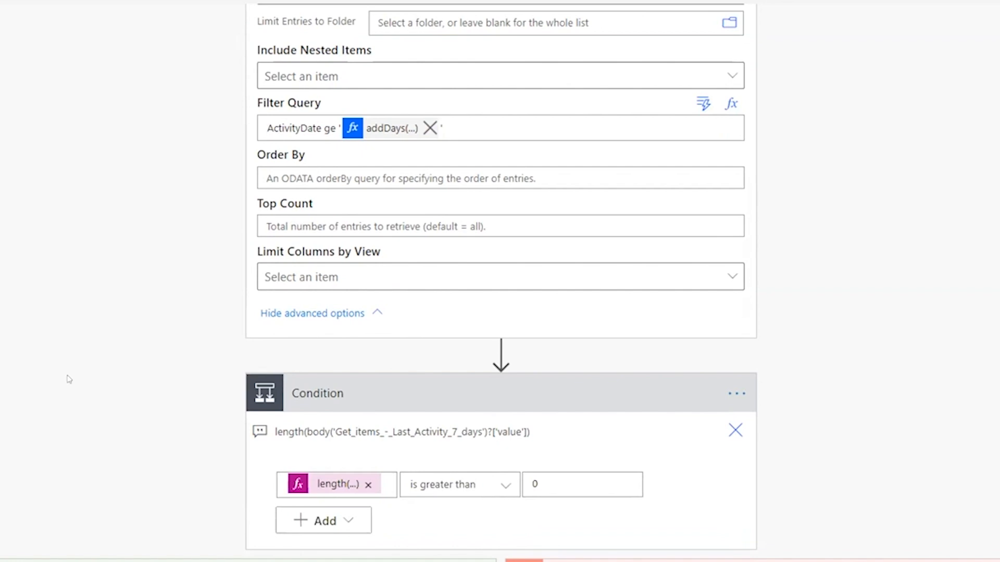
scroll(374, 408, down, 2)
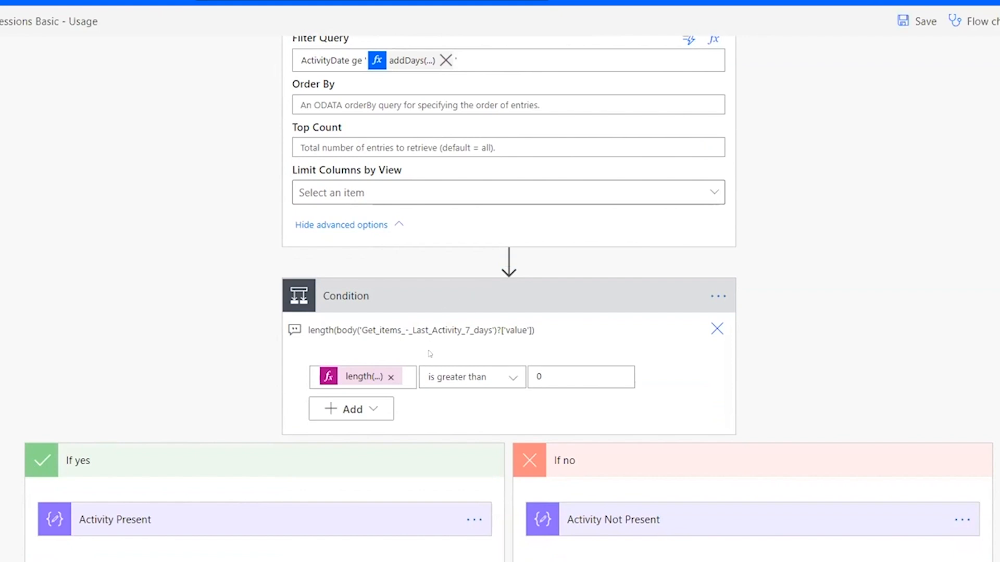
click(391, 377)
click(334, 379)
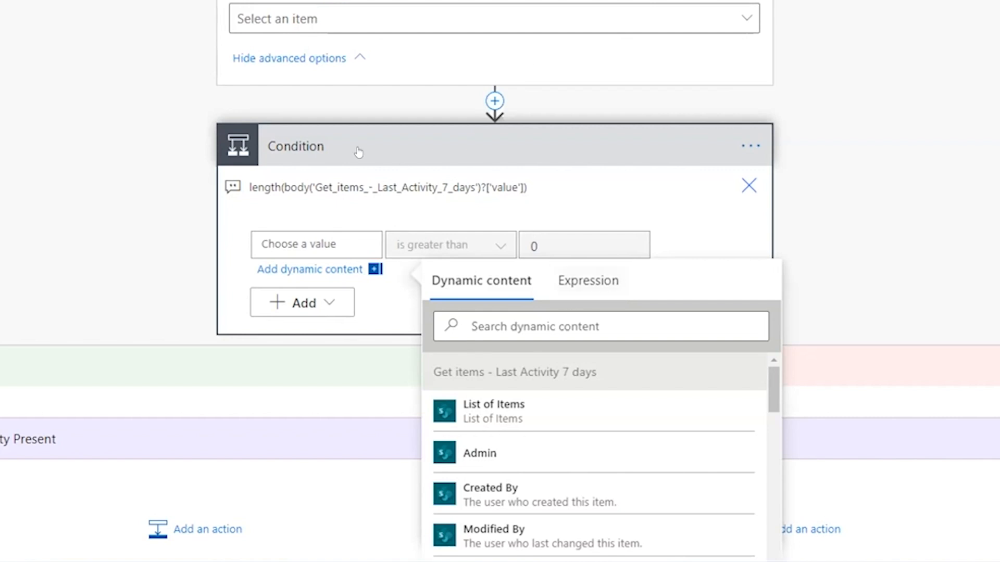
click(588, 280)
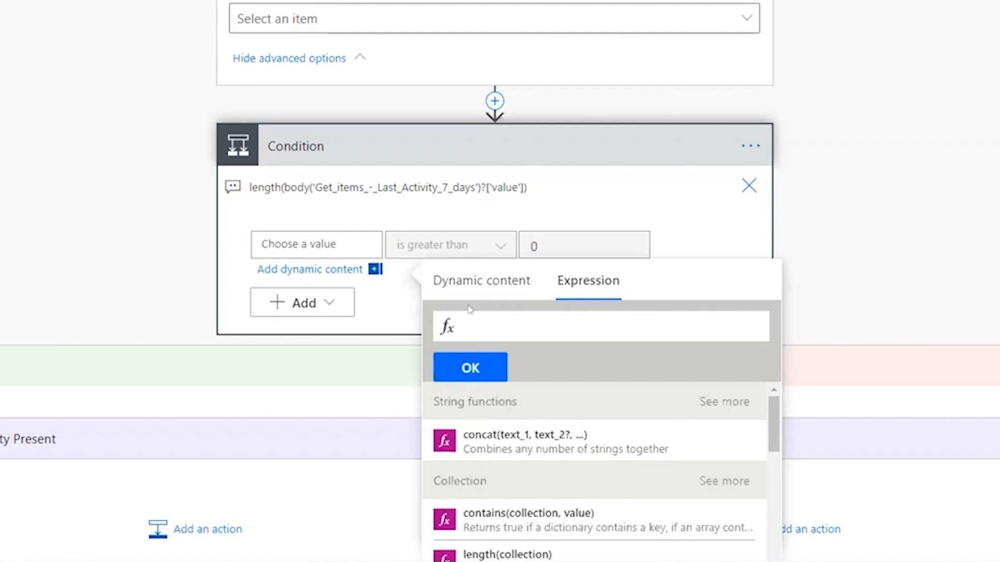
text(LENGTH()
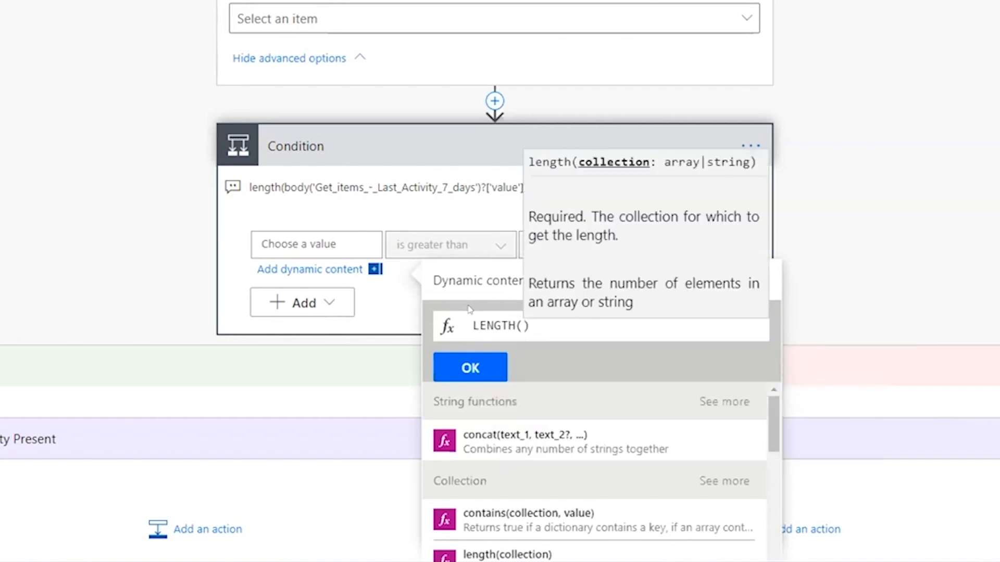
key(ctrl+a)
text(length()
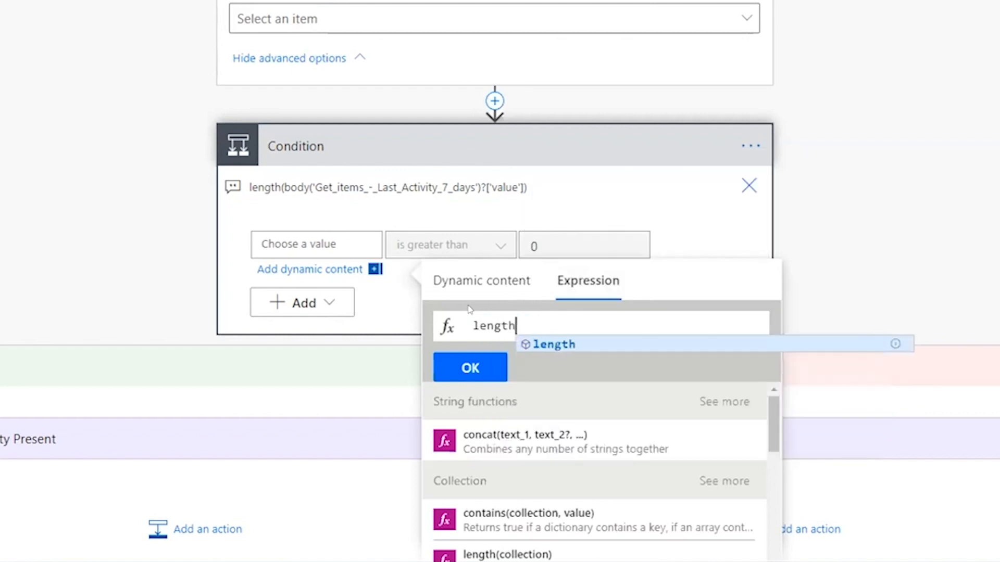
click(468, 284)
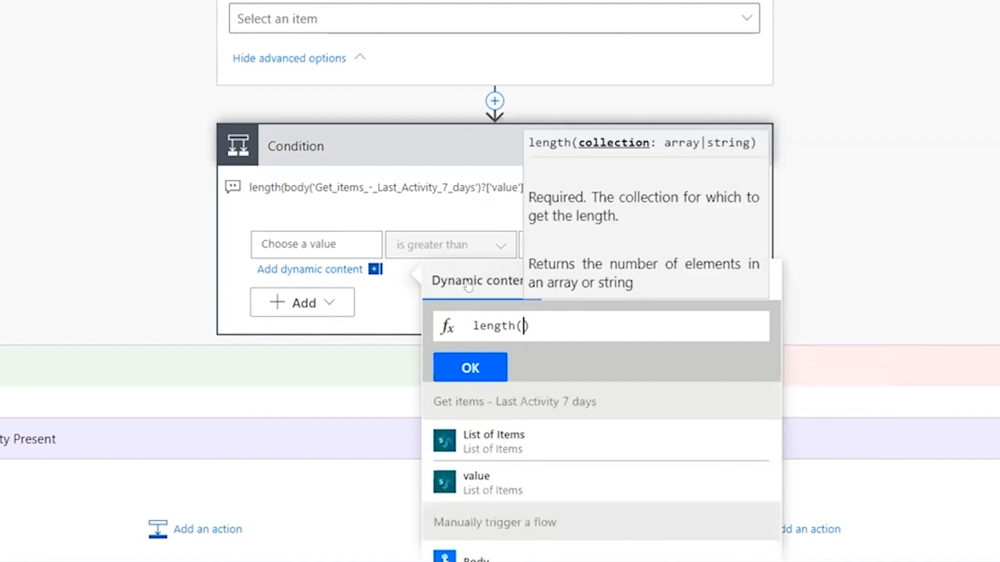
click(499, 475)
click(482, 366)
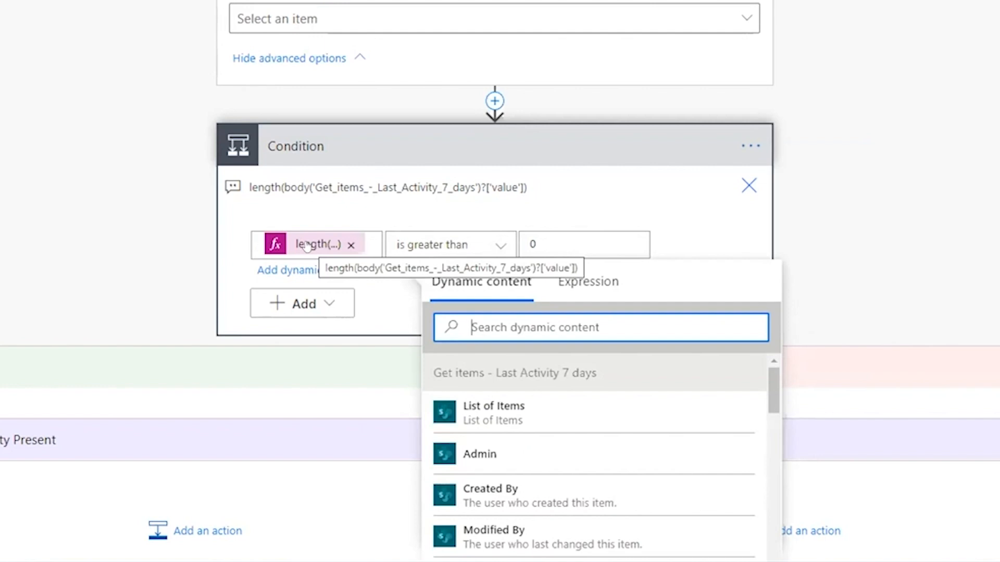
click(152, 205)
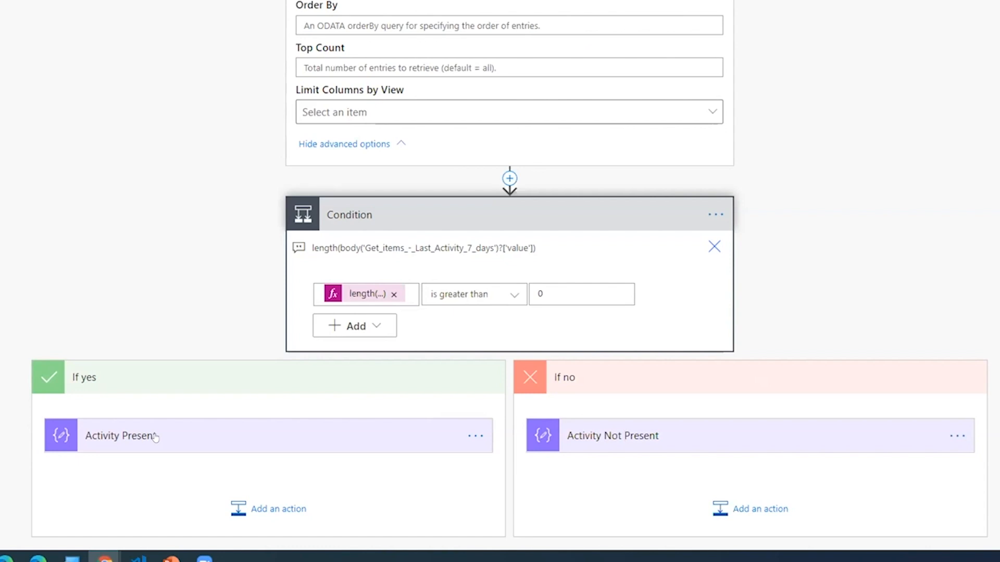
Try 'd' as the Condition's comparison value and set it back to 0.
click(544, 292)
double_click(542, 292)
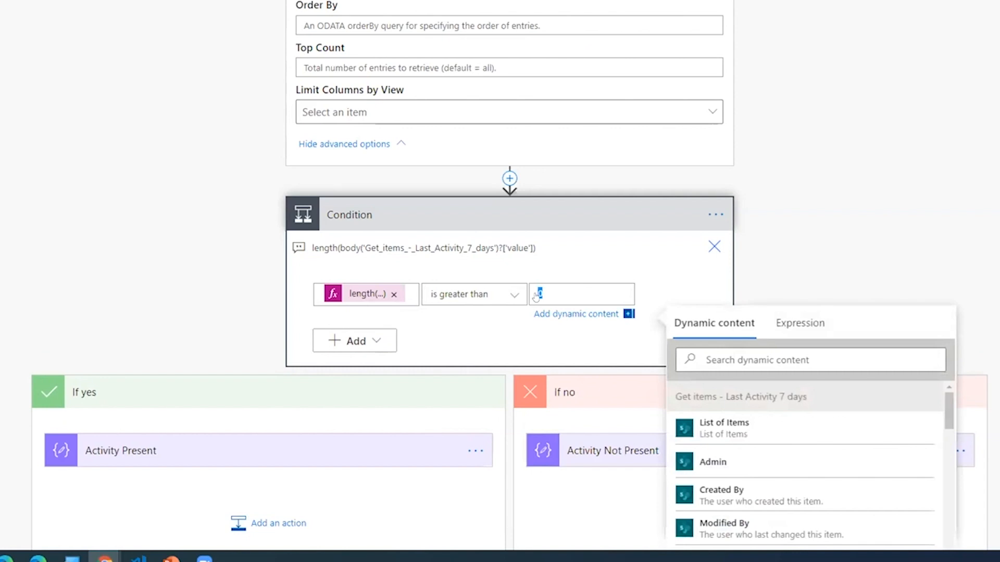
text('d')
click(561, 325)
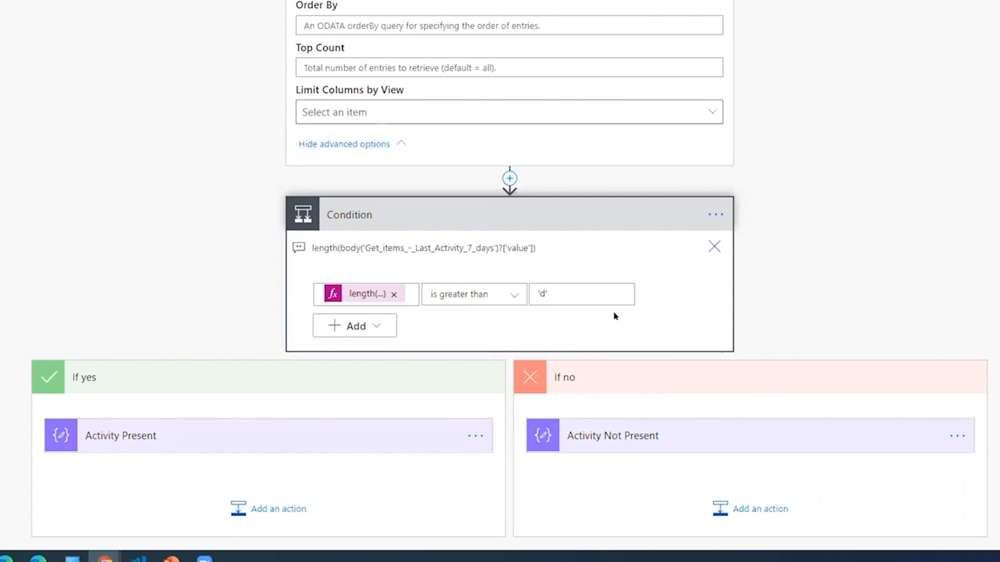
double_click(543, 294)
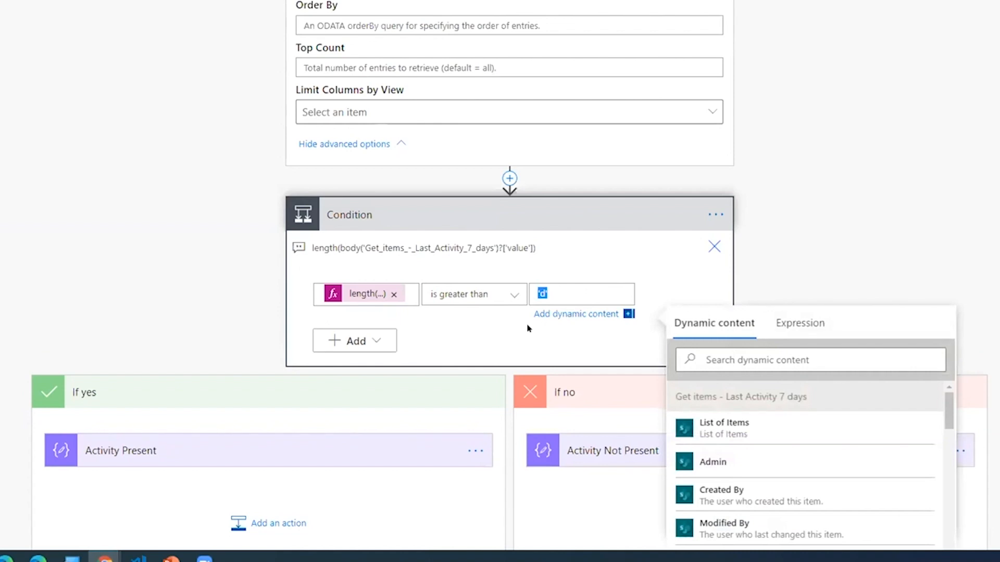
text(0)
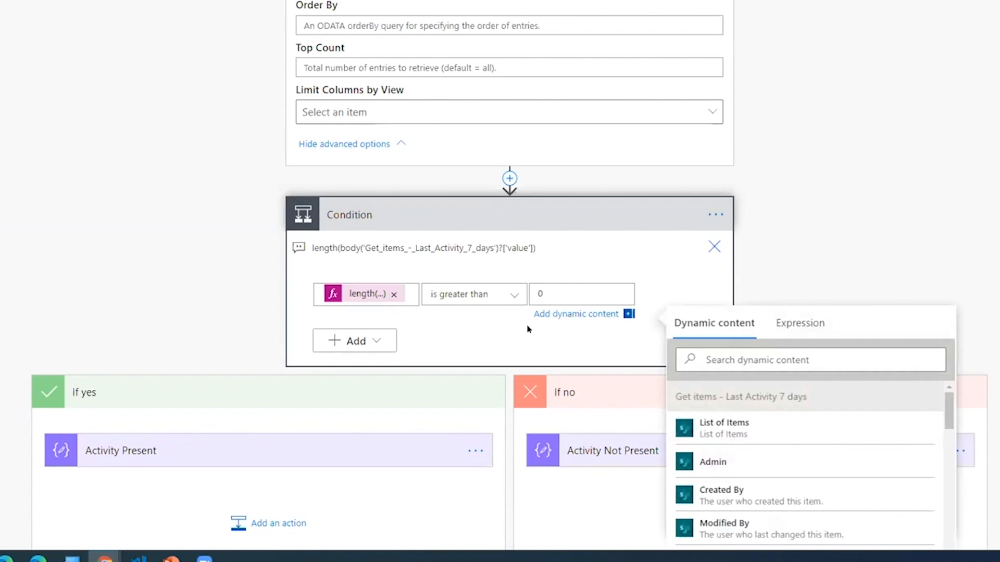
click(530, 307)
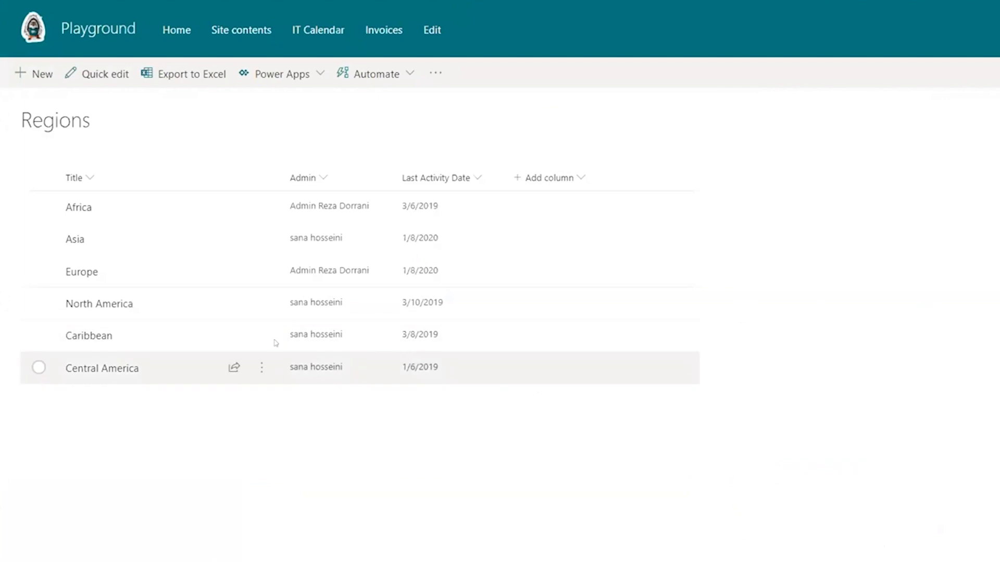
Set the Last Activity Date of the Asia item in the Regions list to 5/29/2020 and save the item.
click(39, 239)
click(26, 75)
click(927, 246)
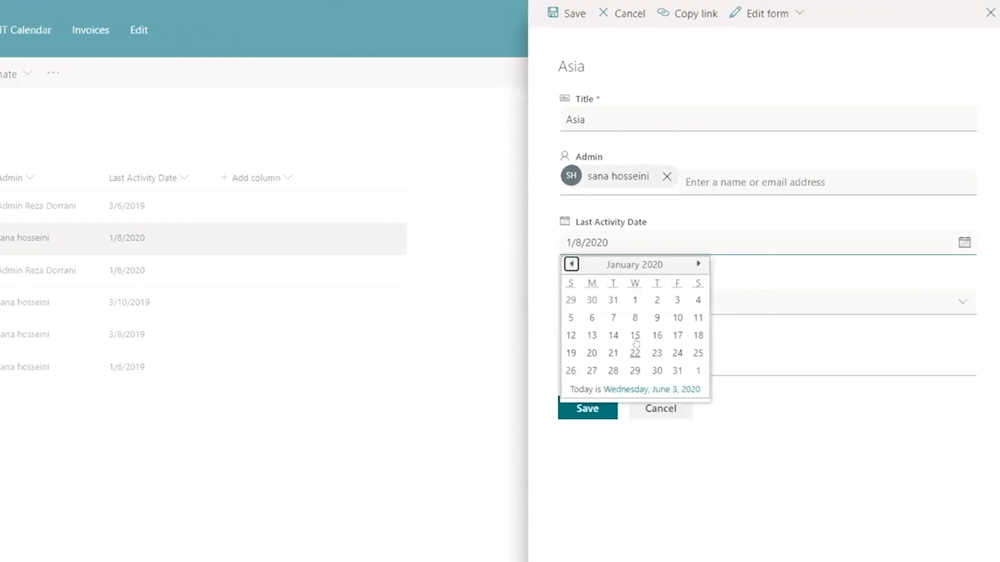
click(697, 265)
click(697, 265)
click(697, 265)
click(697, 265)
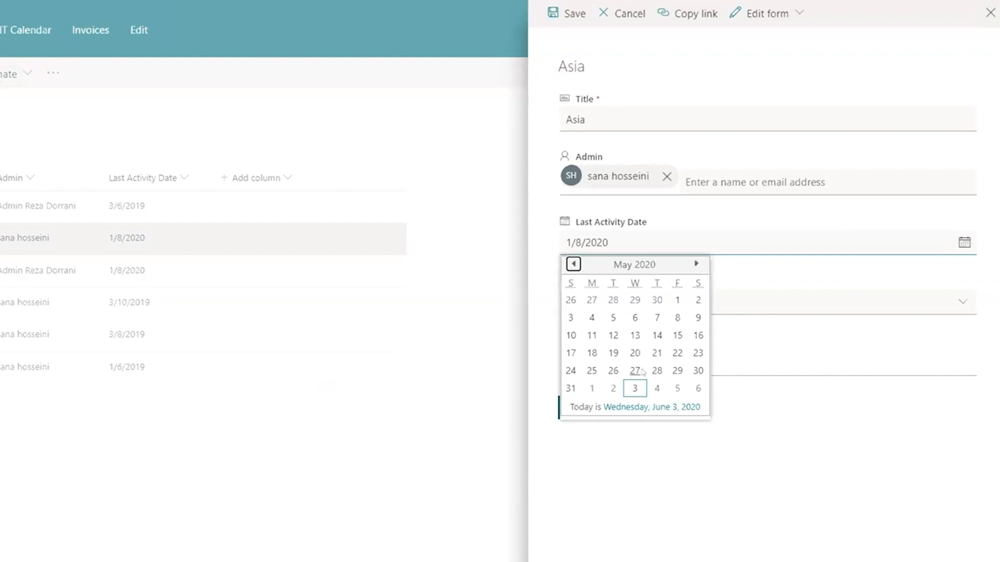
click(677, 370)
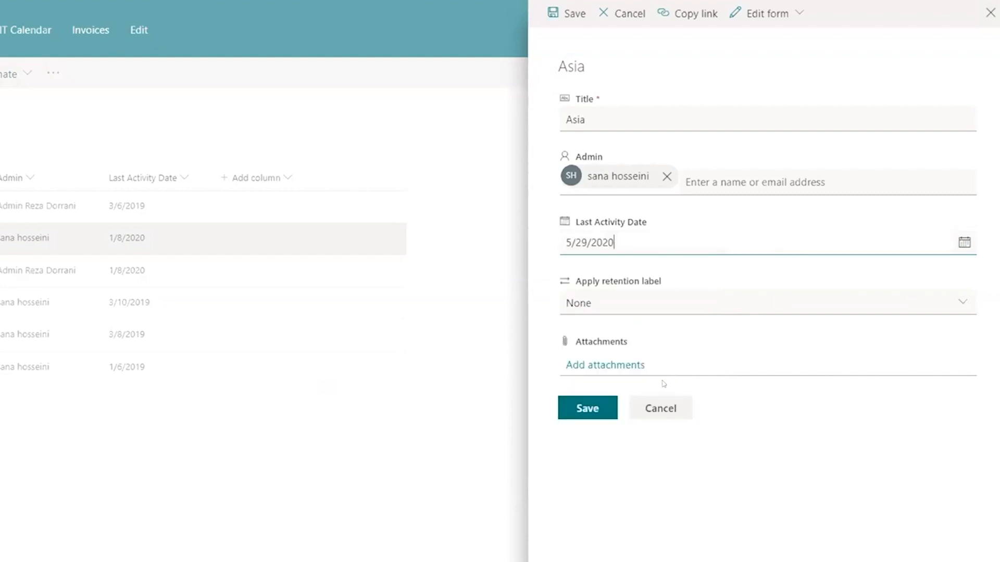
click(596, 406)
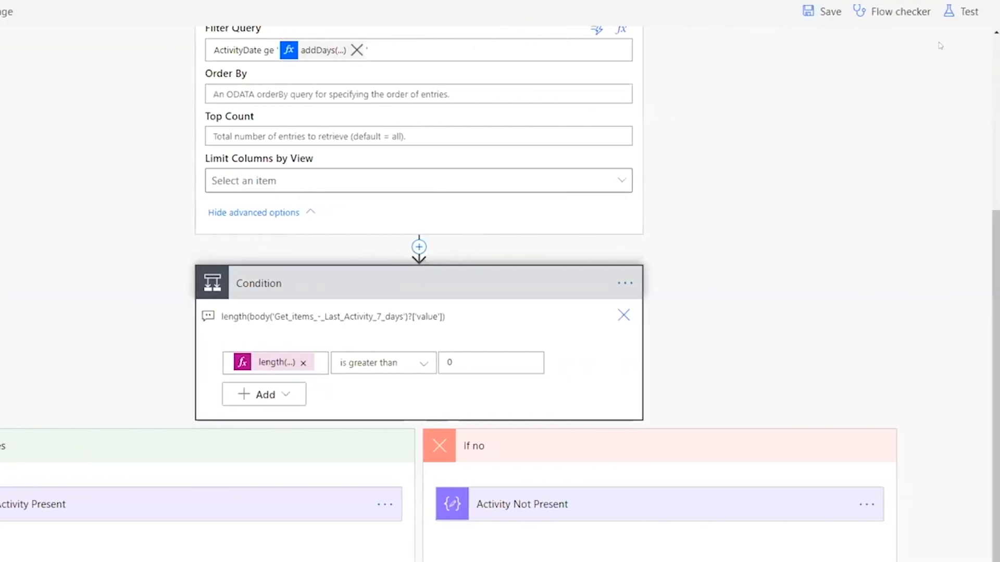
Test the Expressions Basic - Usage flow by performing the trigger action and running it.
click(955, 13)
click(767, 47)
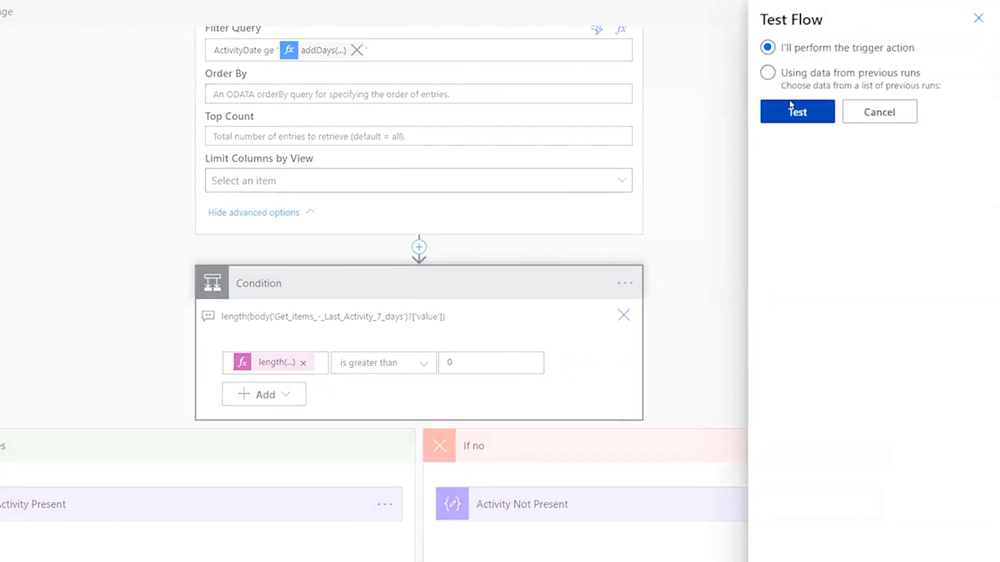
click(797, 112)
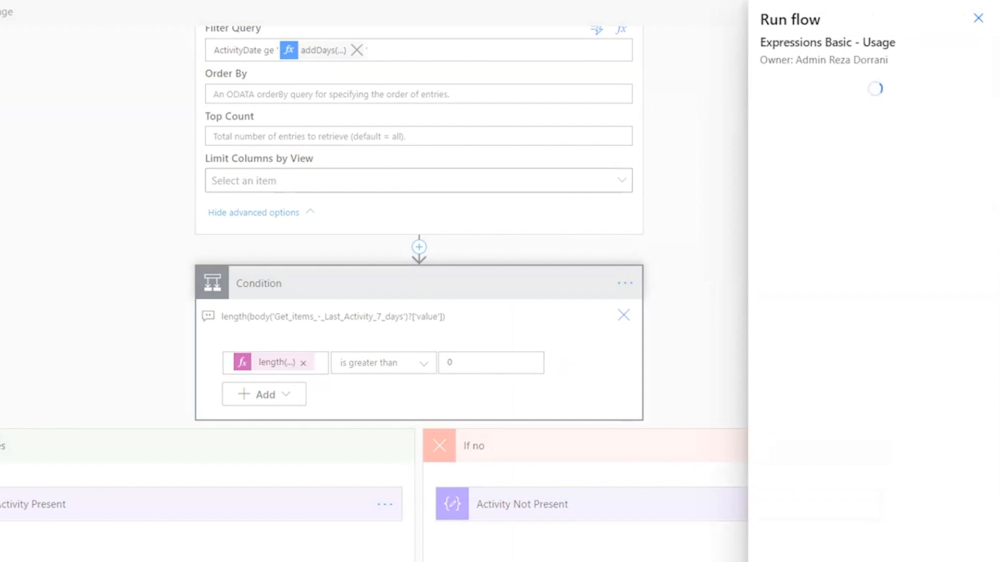
click(812, 560)
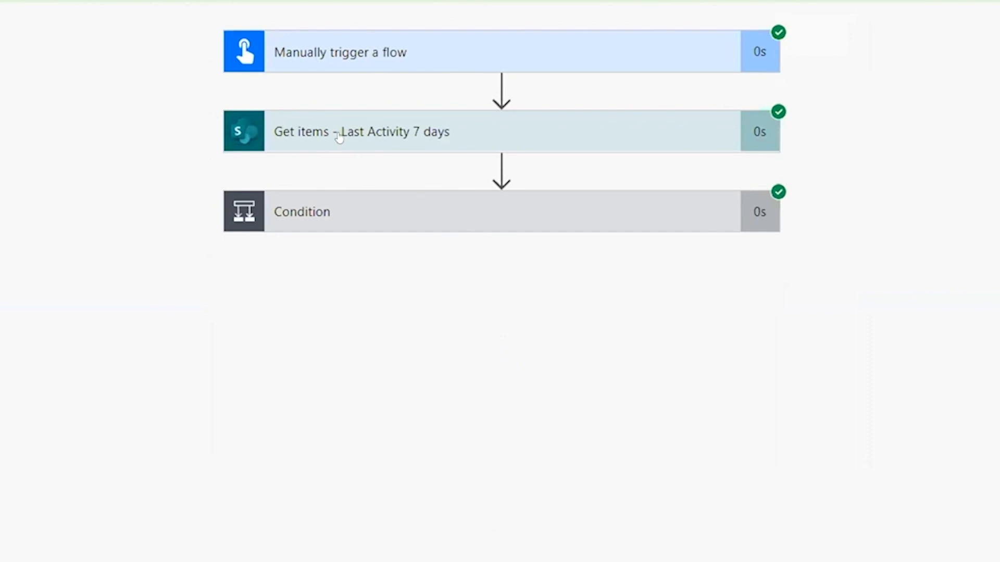
Examine the evaluated Filter Query in the run's Get items - Last Activity 7 days inputs, checking the date and time produced by addDays.
click(339, 136)
scroll(368, 151, down, 3)
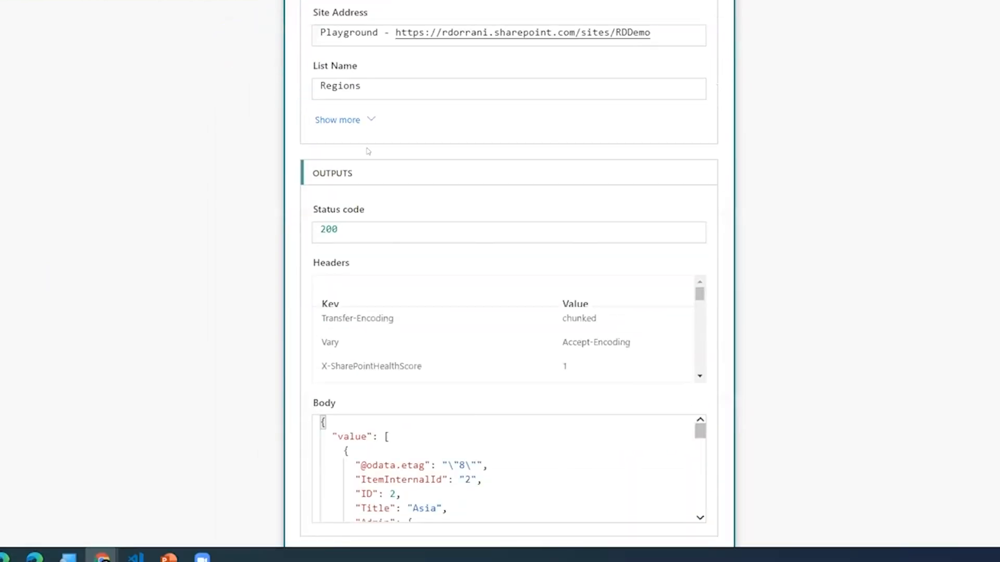
click(368, 119)
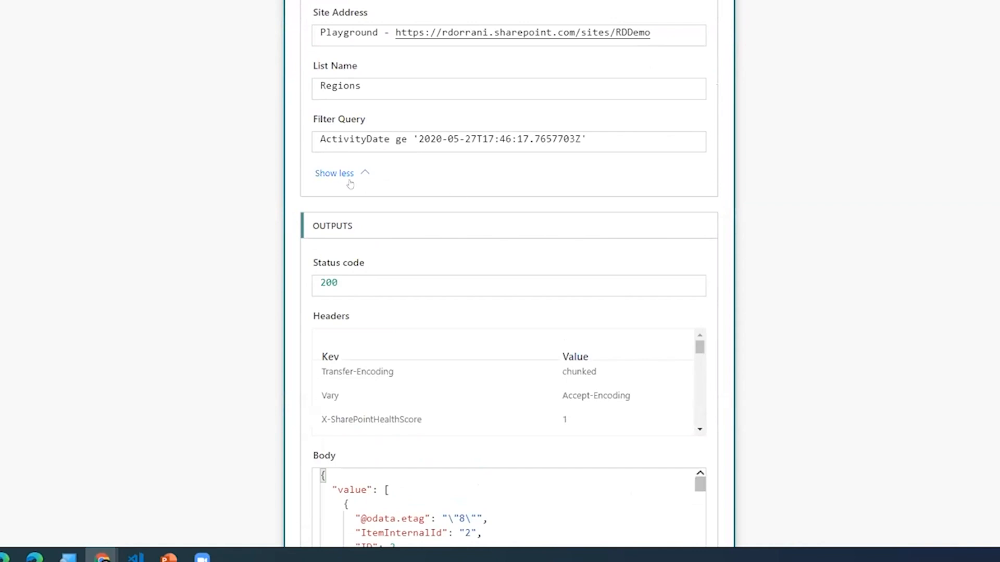
click(599, 137)
shift+click(314, 141)
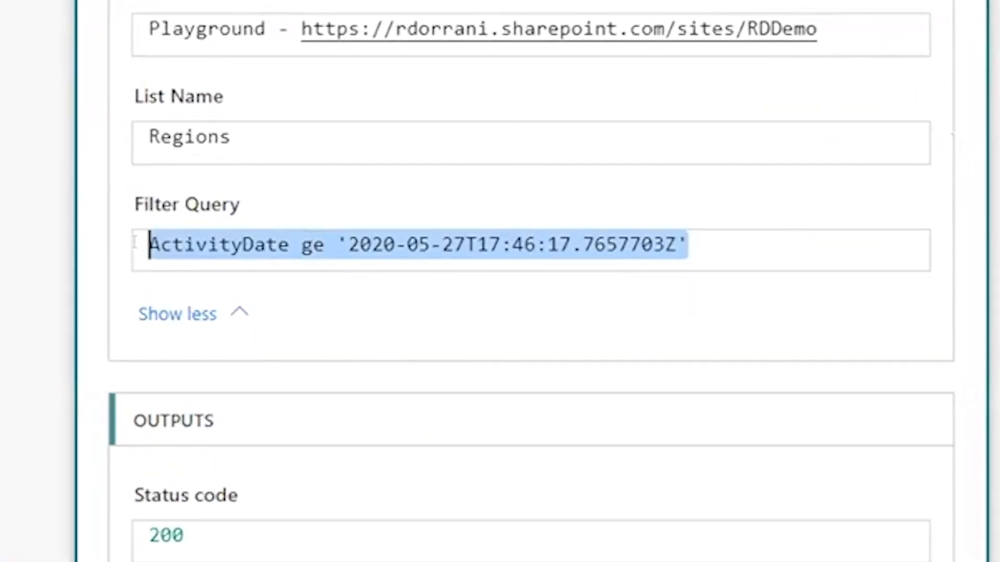
double_click(495, 243)
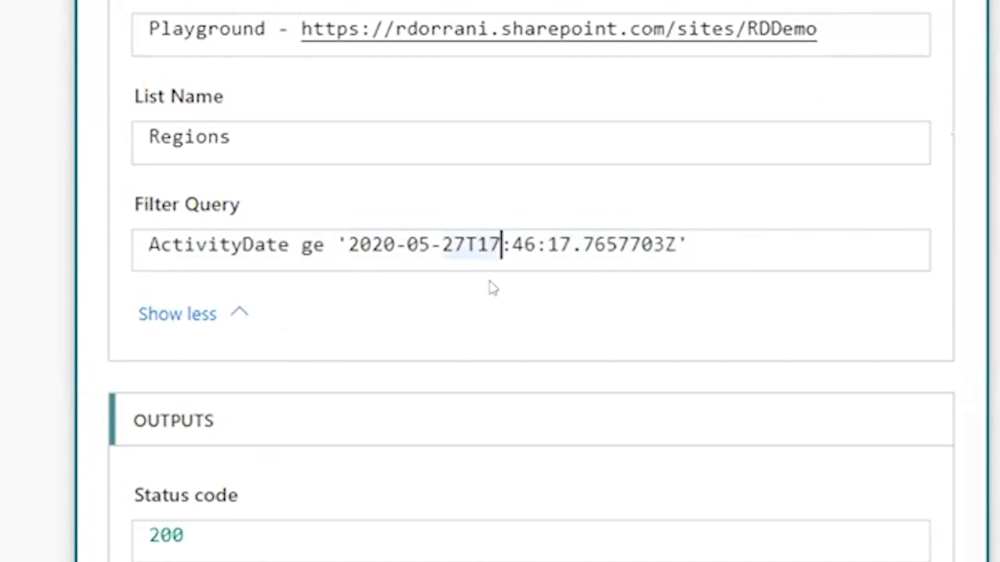
drag(405, 244, 478, 245)
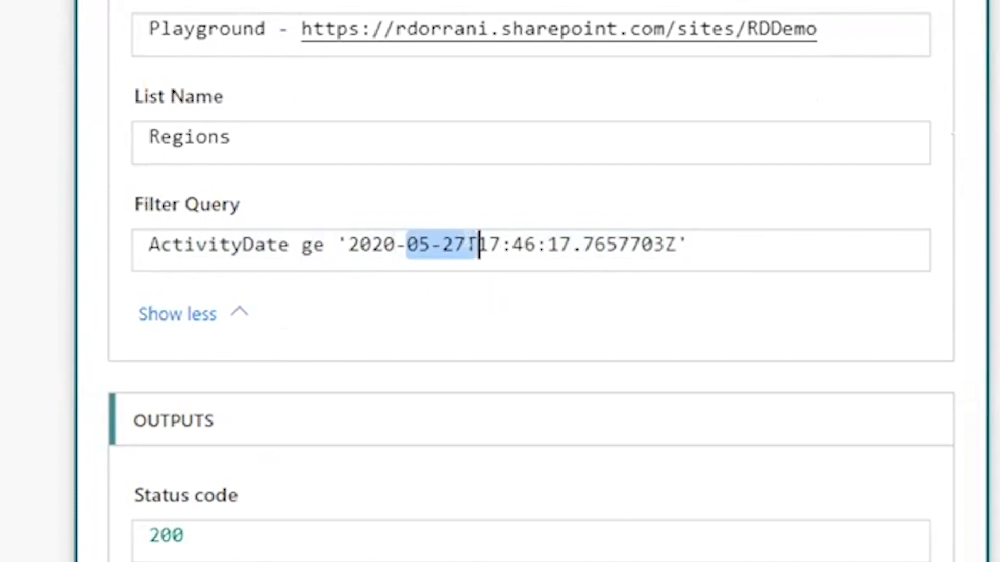
drag(348, 245, 677, 245)
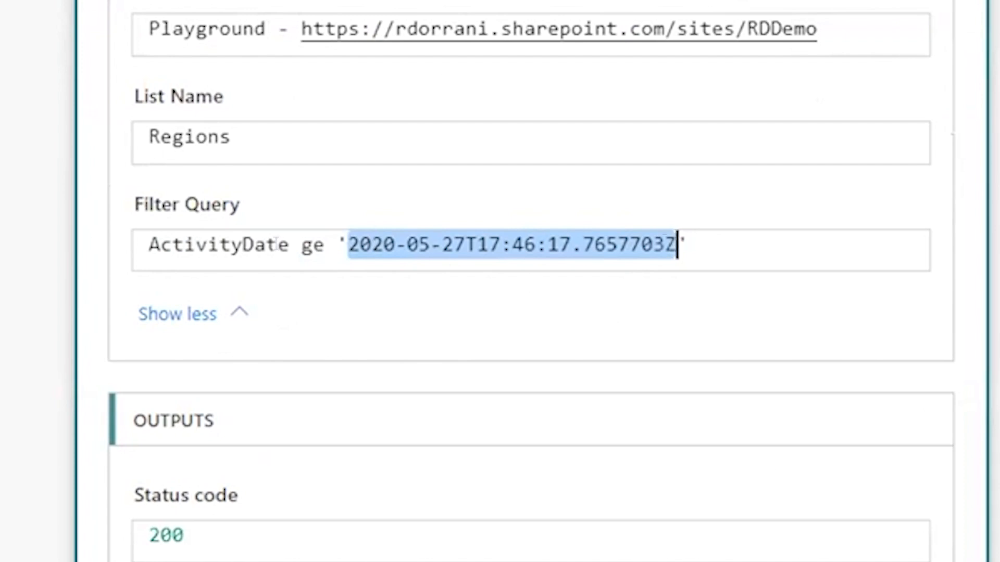
Examine the ActivityDate comparison in the Filter Query and the value array with its enclosed item object in the Get items output body.
drag(182, 244, 323, 245)
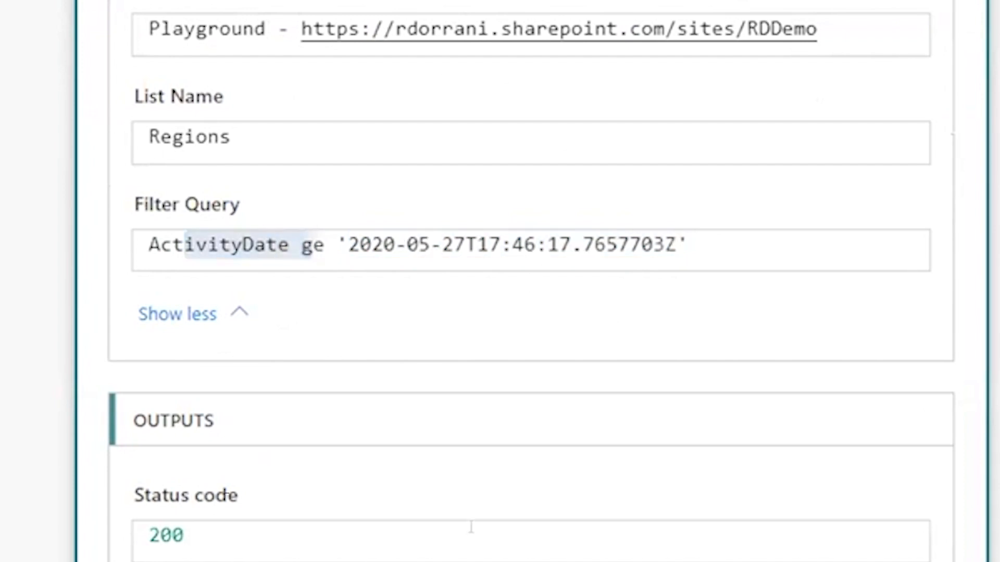
scroll(471, 529, down, 4)
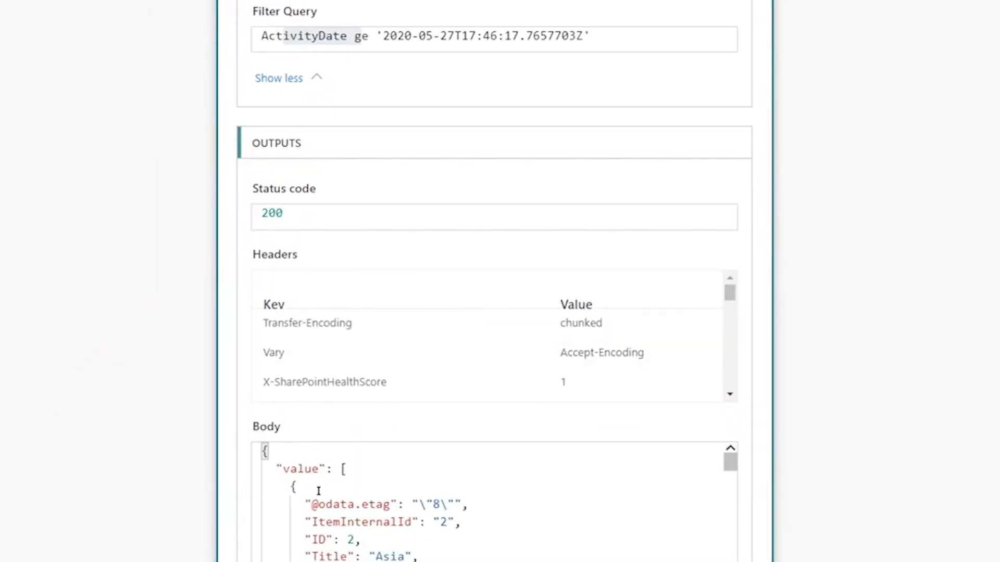
double_click(301, 469)
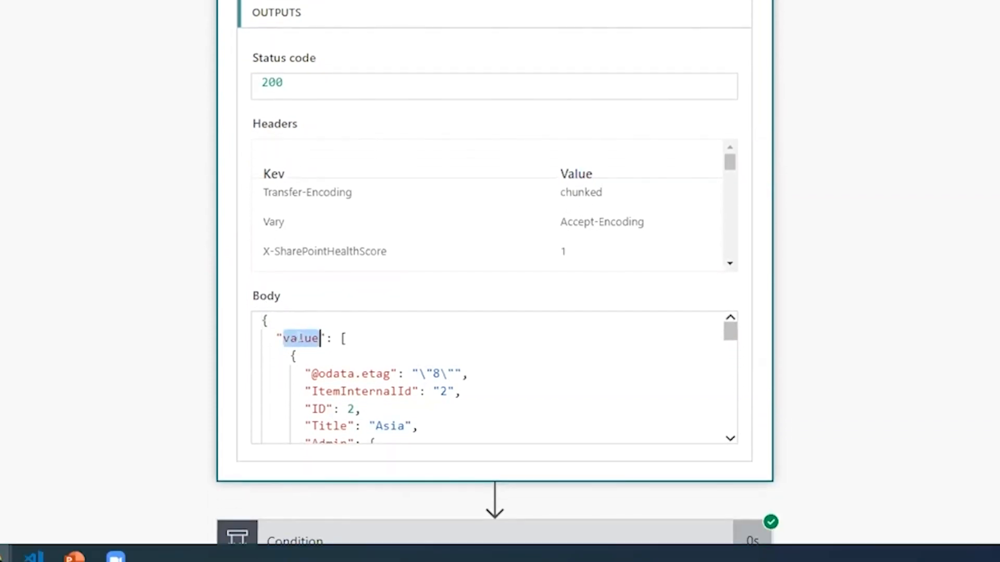
double_click(293, 338)
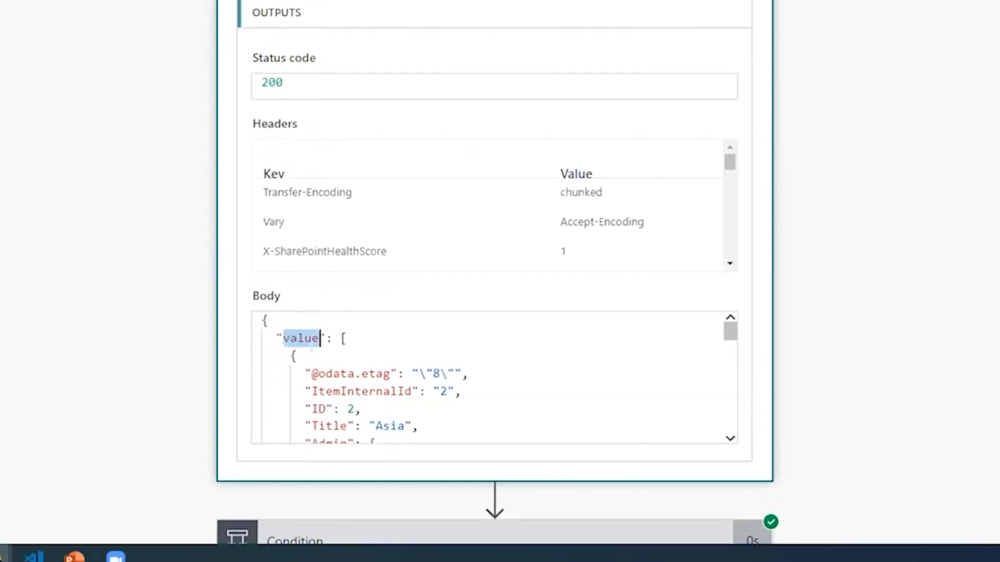
click(346, 338)
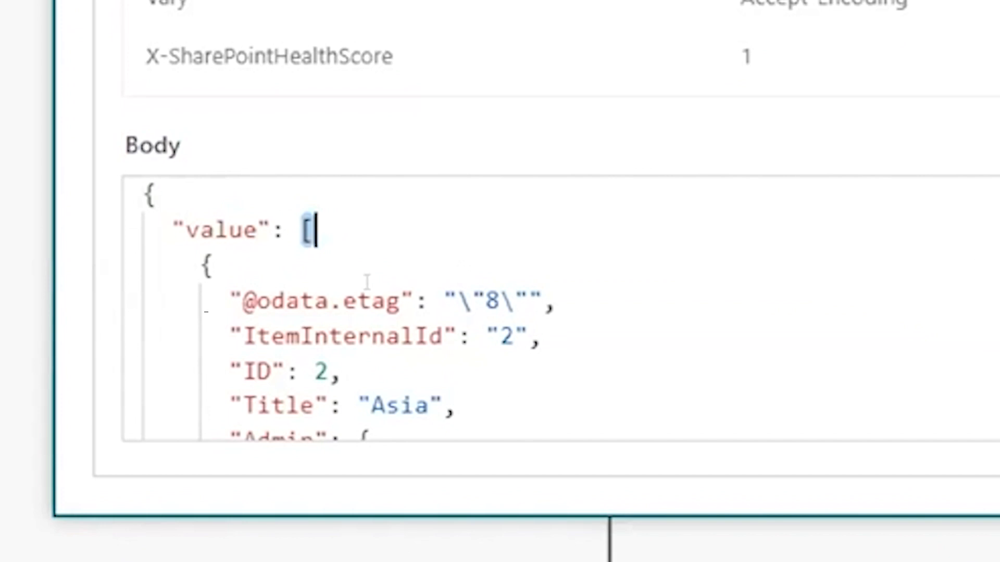
click(201, 264)
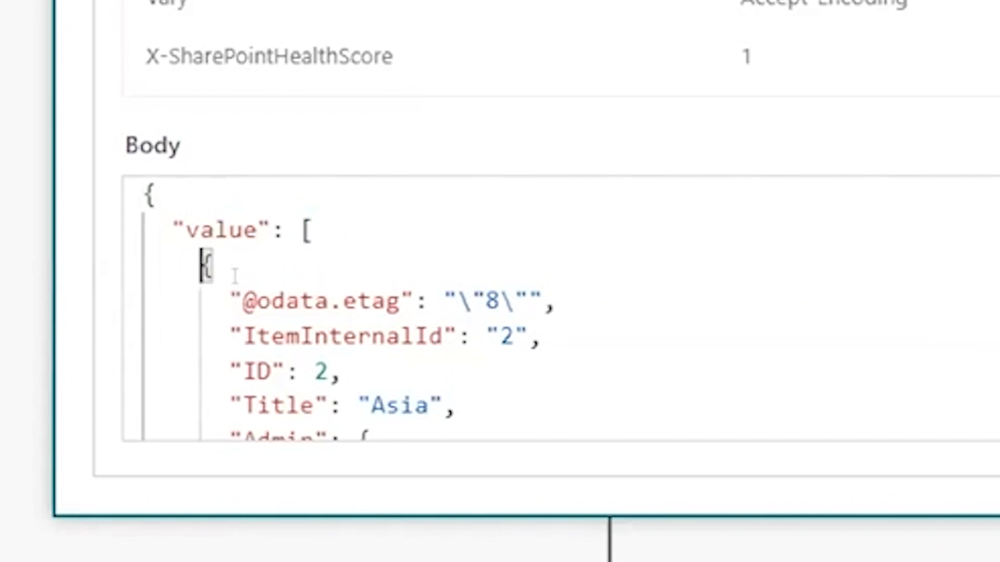
scroll(248, 302, down, 15)
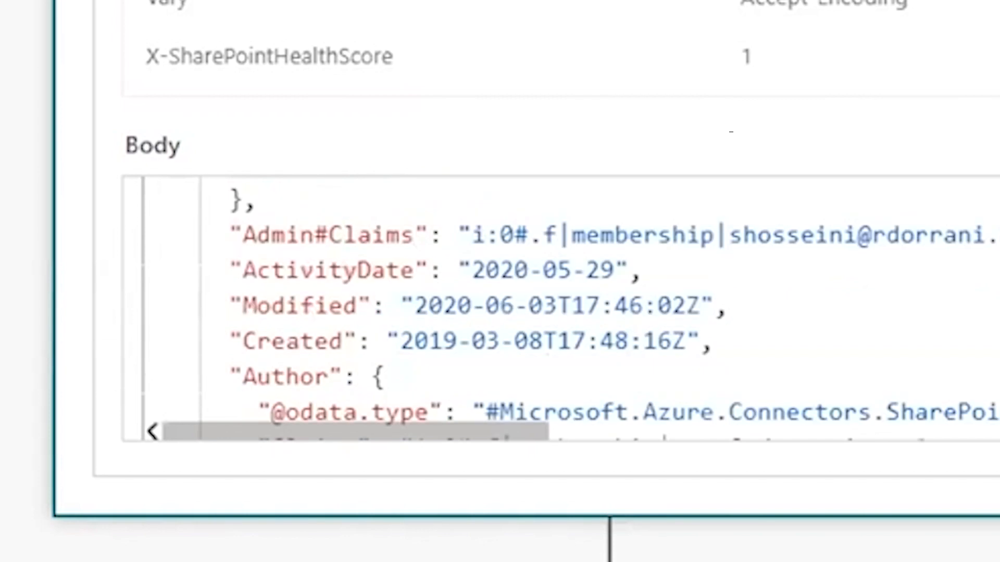
scroll(416, 307, down, 5)
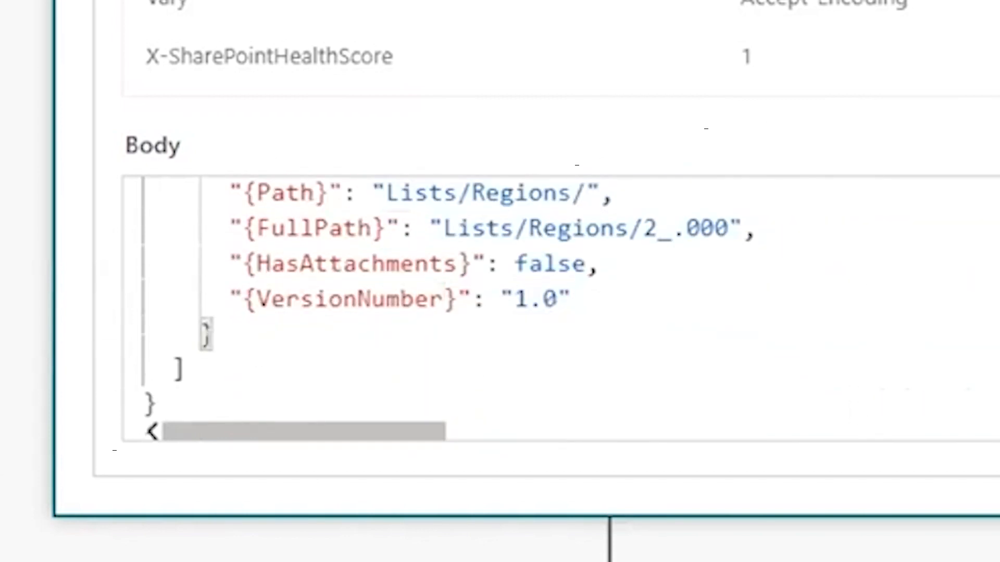
click(207, 354)
click(214, 335)
click(217, 357)
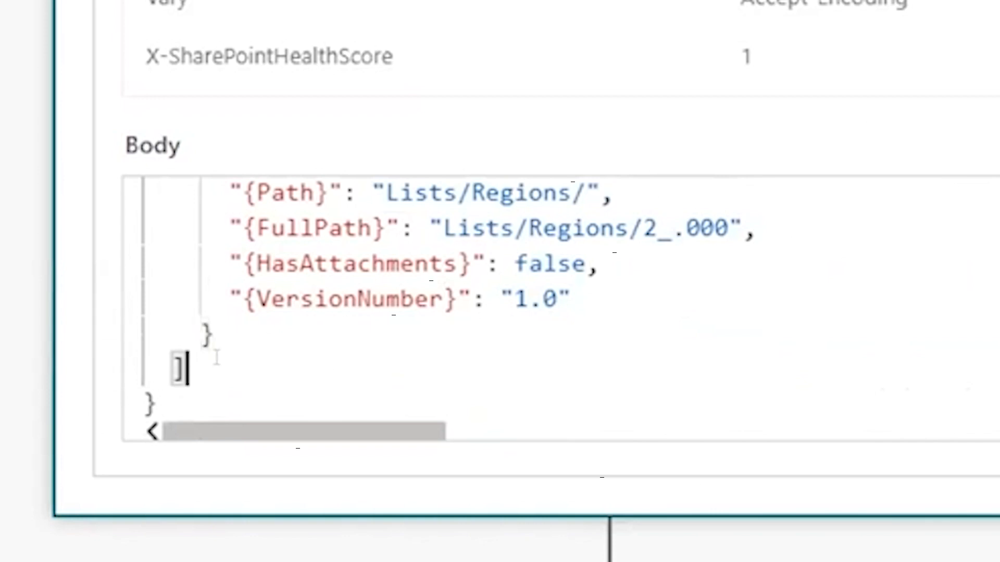
scroll(217, 357, up, 15)
scroll(563, 336, down, 5)
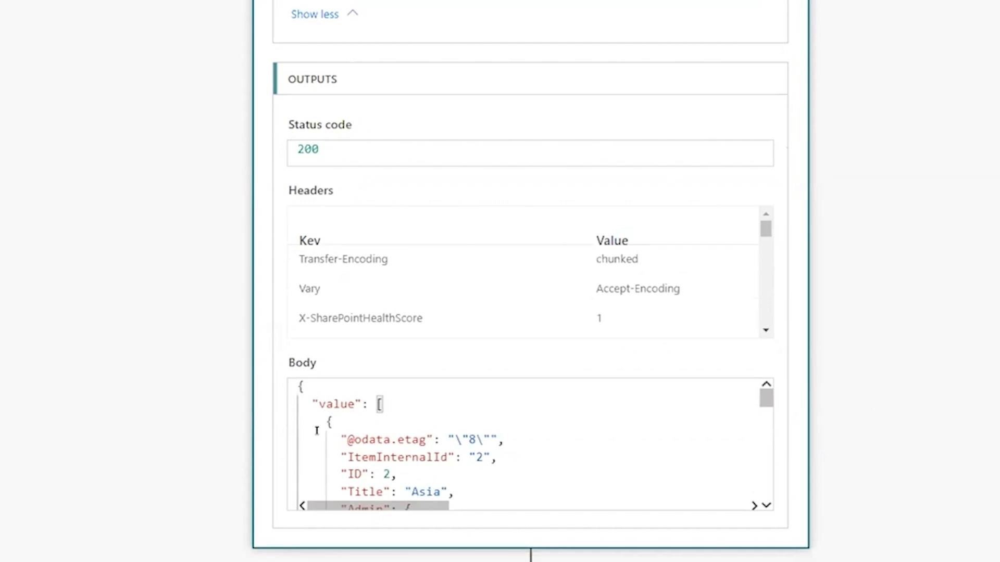
Inspect the run's Condition expression result and the inputs and outputs of the Activity Present action in the If yes branch.
scroll(154, 350, down, 2)
scroll(322, 406, down, 3)
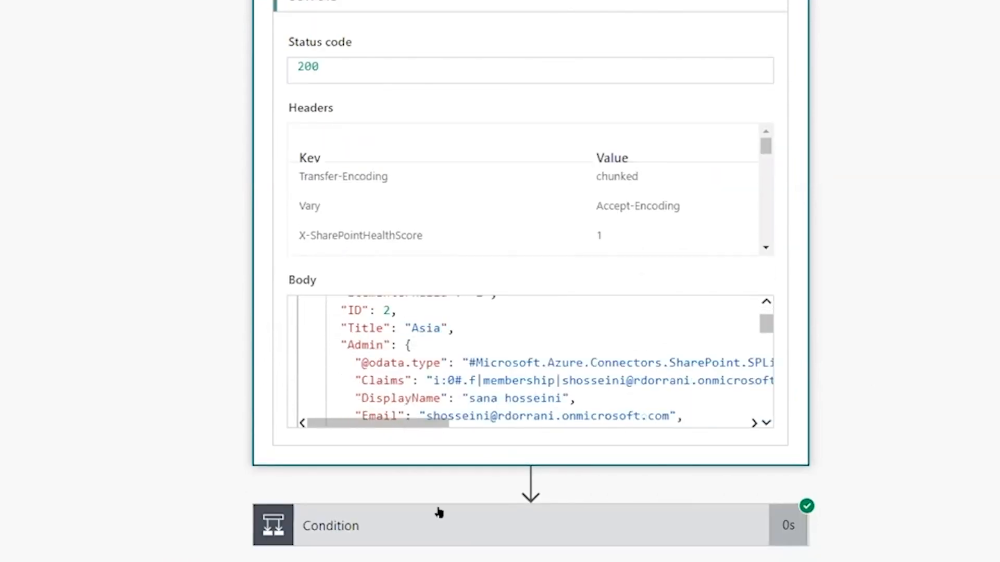
click(439, 513)
scroll(427, 490, down, 5)
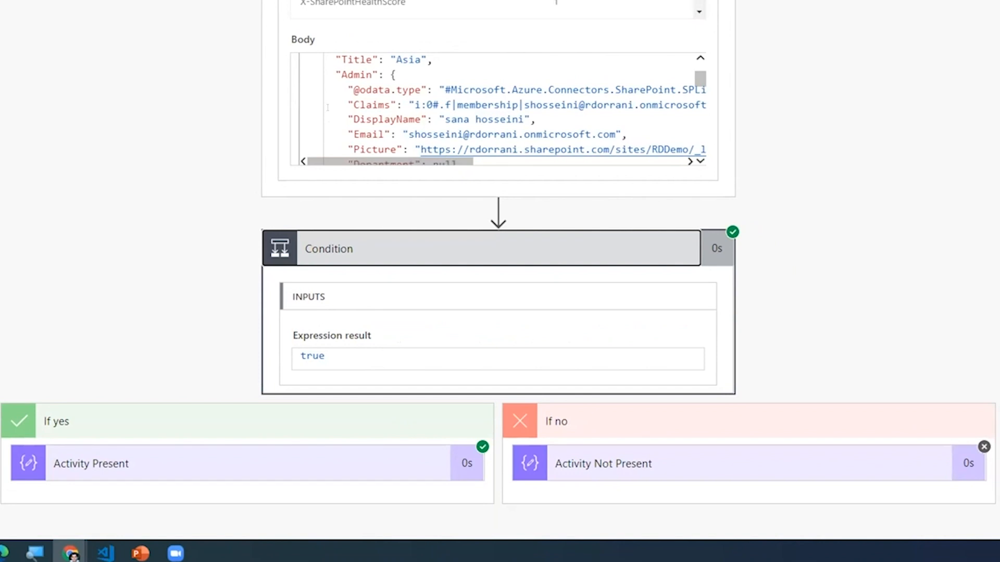
click(181, 475)
scroll(183, 475, down, 4)
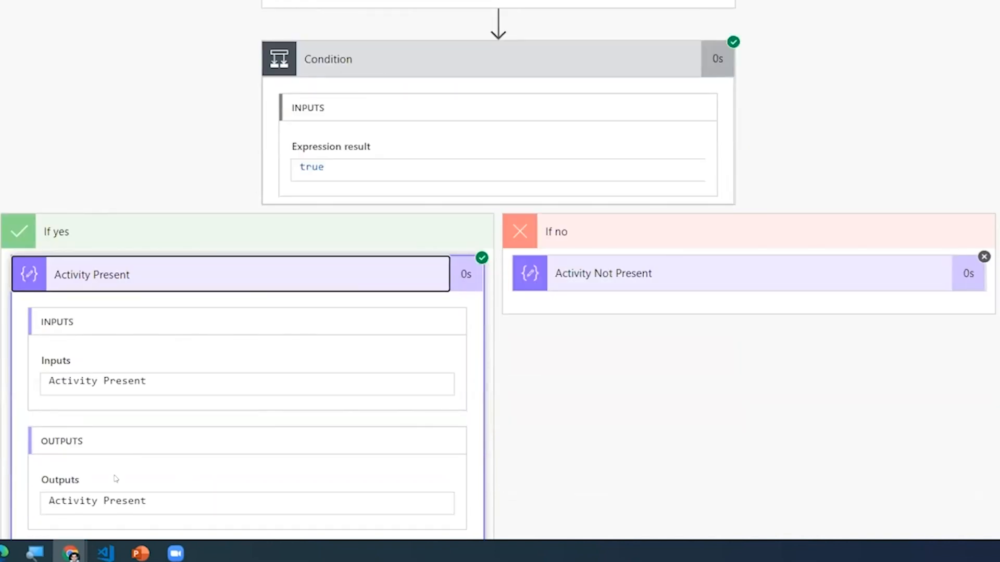
click(96, 288)
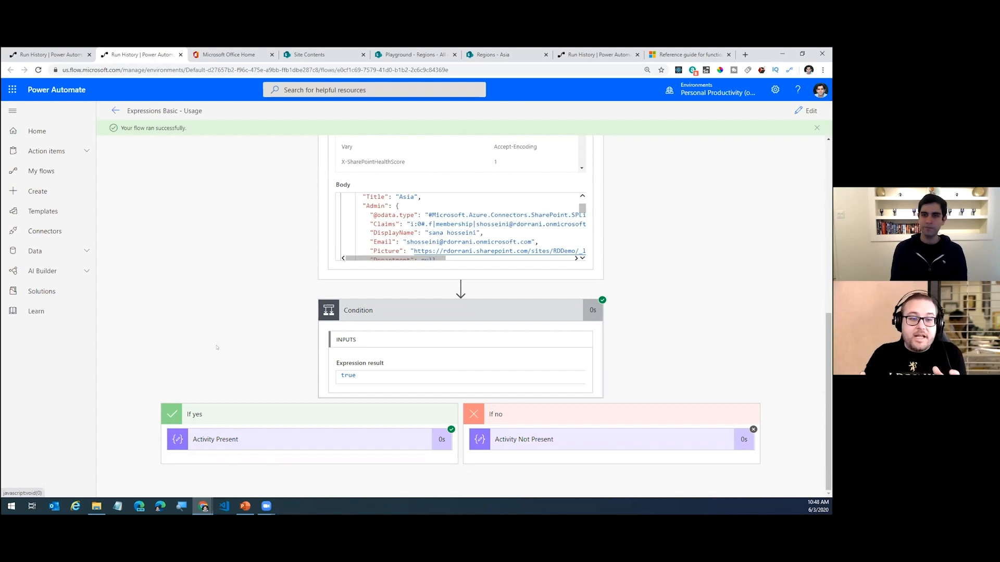
Return the flow to edit mode and open the addDays expression in the Filter Query of Get items - Last Activity 7 days.
scroll(314, 347, up, 10)
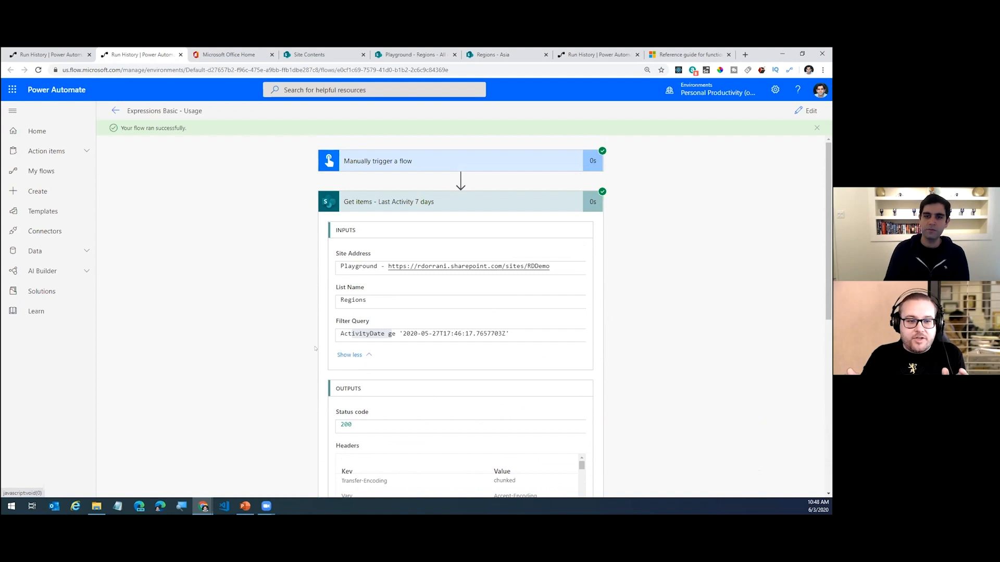
scroll(648, 286, down, 2)
scroll(647, 286, up, 1)
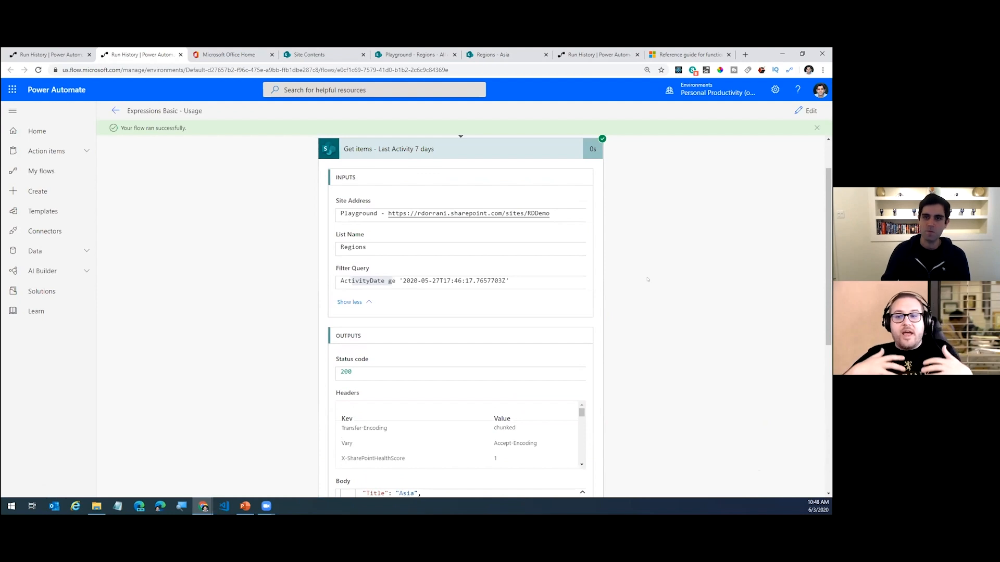
click(806, 110)
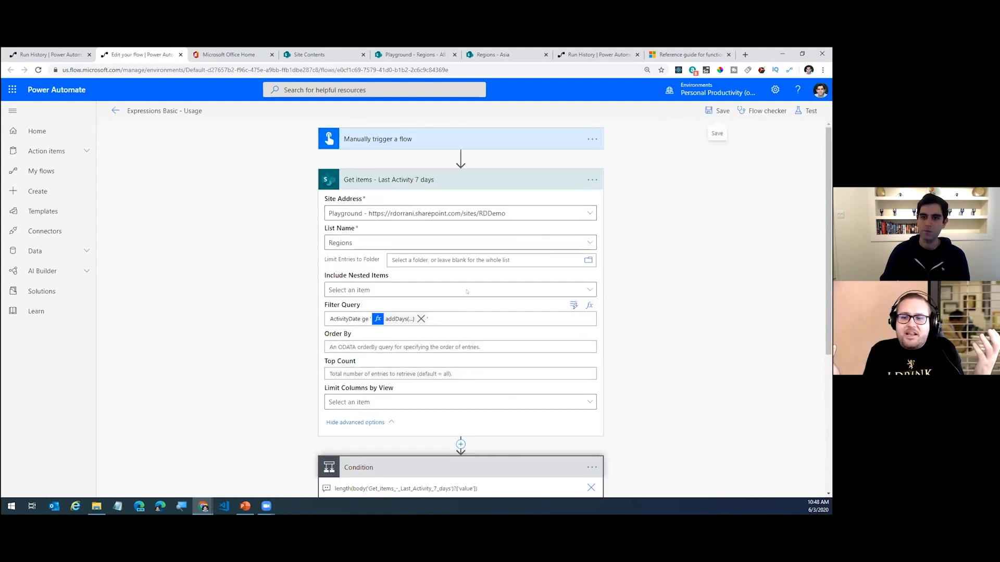
scroll(406, 288, down, 2)
click(399, 240)
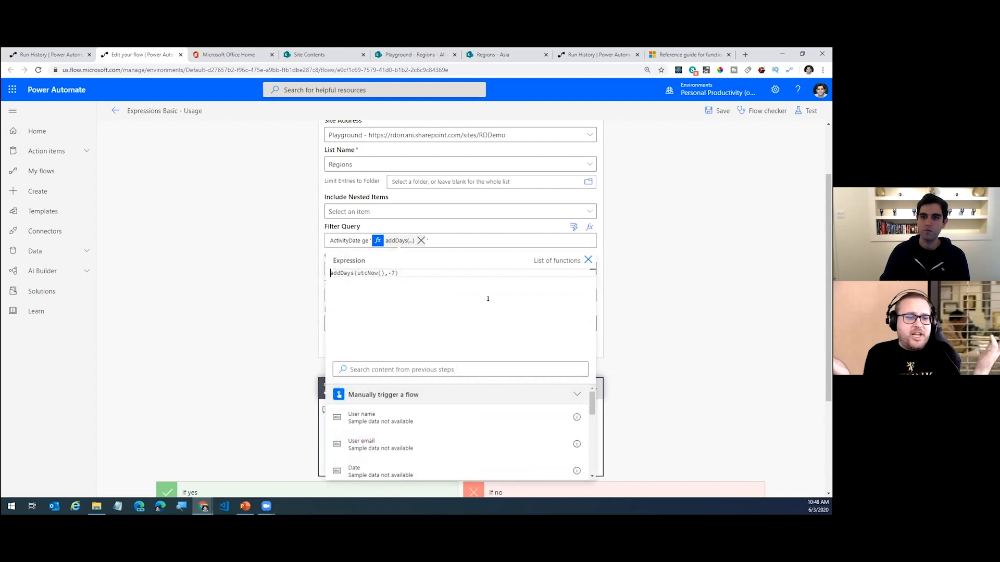